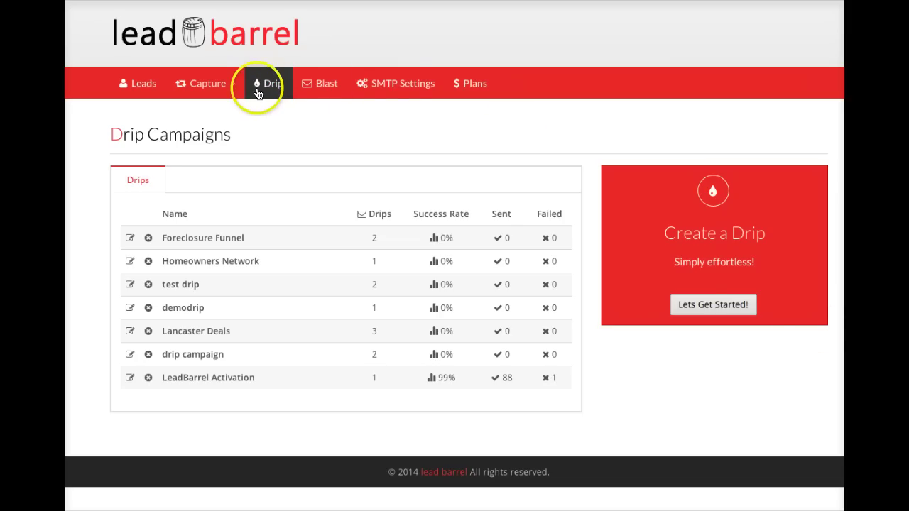
Create a new drip named 'Saint Petersburg FL Real Estate Deal Videos' and save it
{"action": "left_click", "coordinate": [703, 306]}
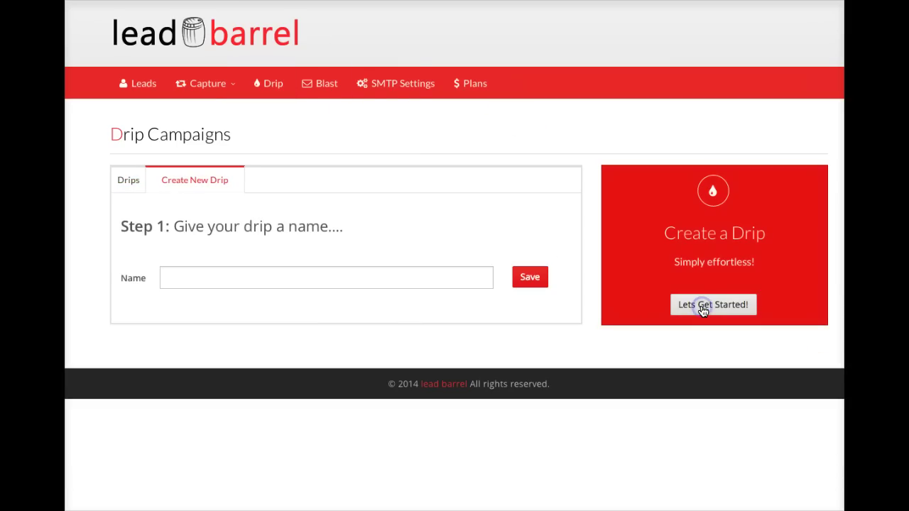
{"action": "left_click", "coordinate": [195, 273]}
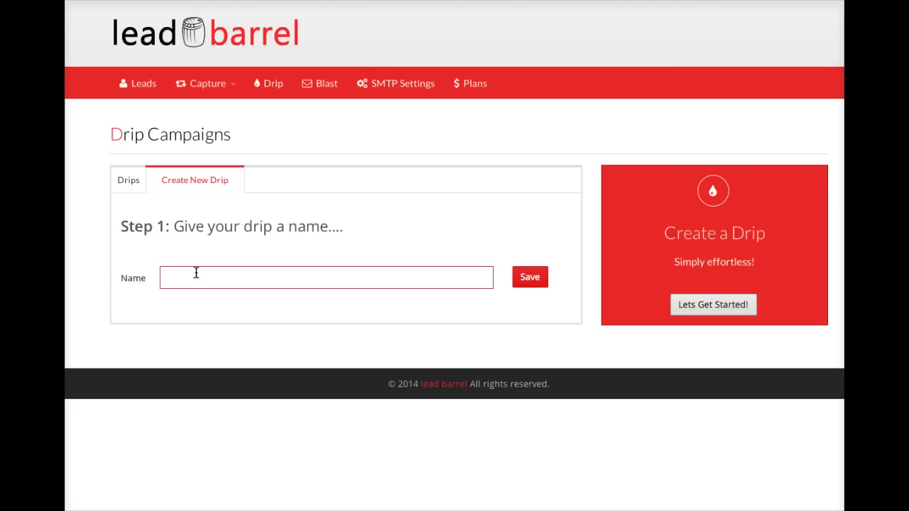
{"action": "type", "text": "Saint Petersb"}
{"action": "type", "text": "urg FL "}
{"action": "type", "text": "W"}
{"action": "key", "text": "BackSpace"}
{"action": "type", "text": "Real Estate Deal "}
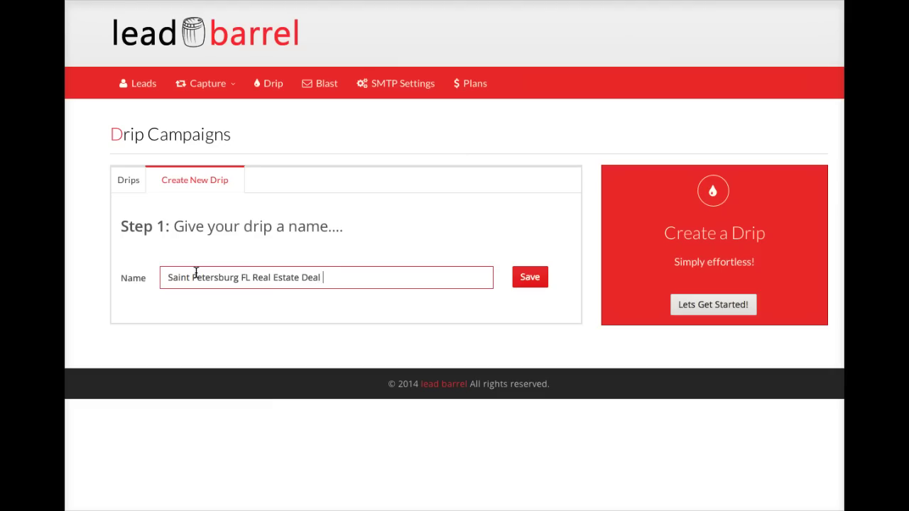
{"action": "type", "text": "Videos"}
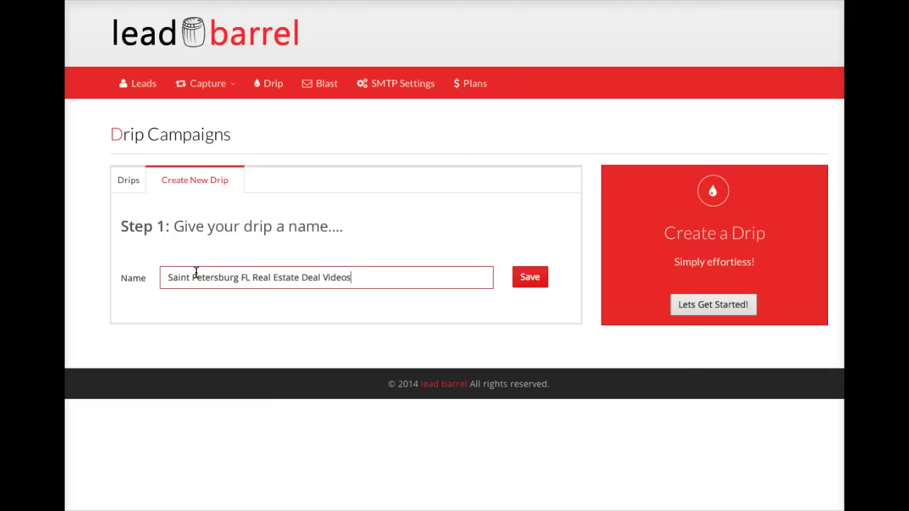
{"action": "left_click", "coordinate": [519, 277]}
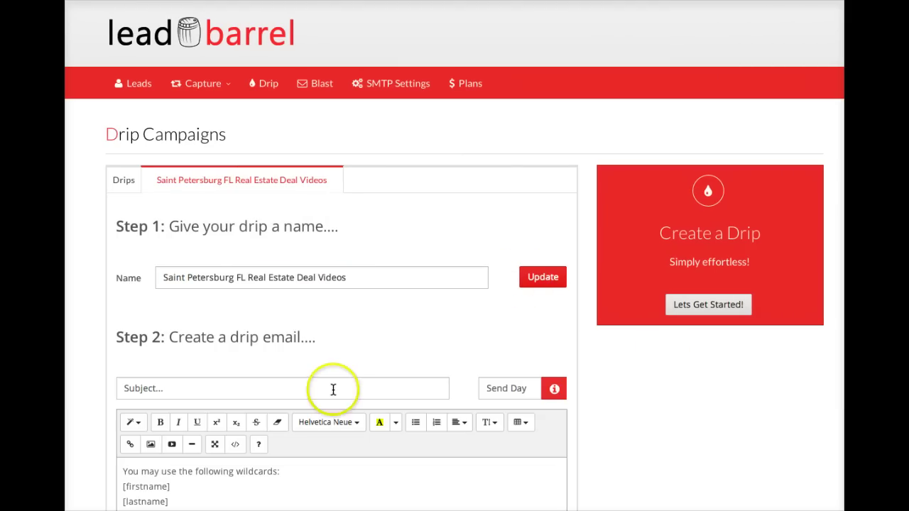
Give the drip email the subject 'Thanks for accessing my deal videos...' and send day 0
{"action": "scroll", "coordinate": [345, 386], "scroll_direction": "down", "scroll_amount": 1}
{"action": "left_click", "coordinate": [171, 360]}
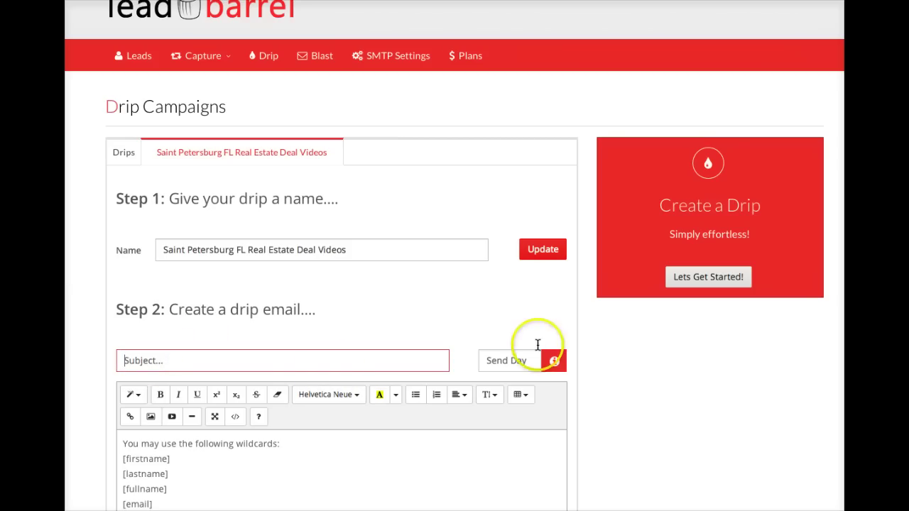
{"action": "left_click", "coordinate": [511, 360]}
{"action": "type", "text": "0"}
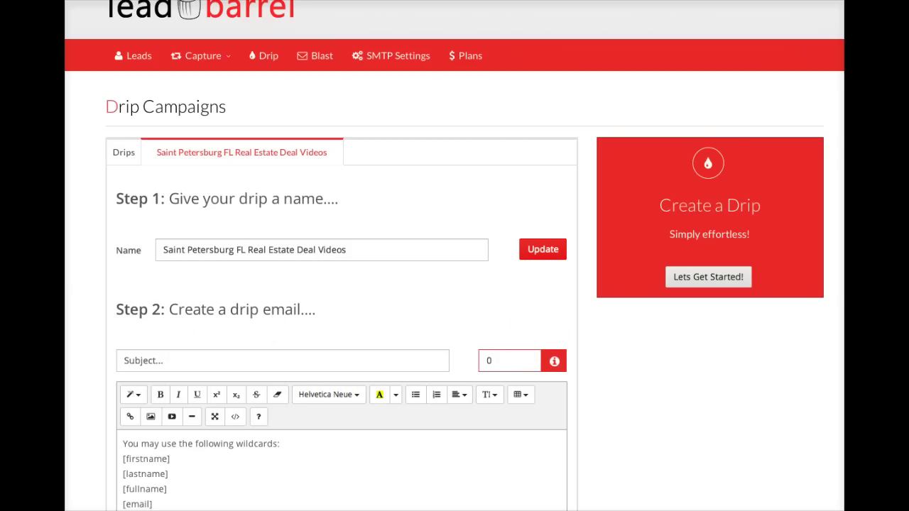
{"action": "left_click", "coordinate": [147, 360]}
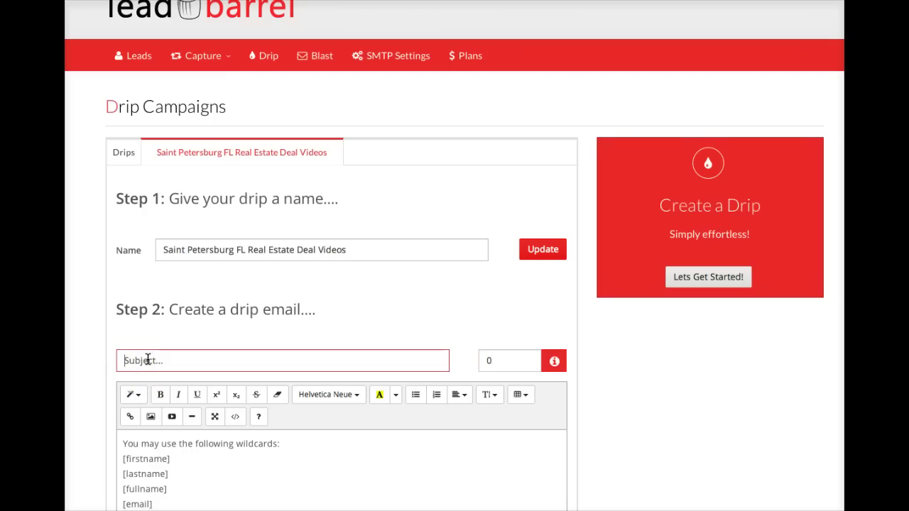
{"action": "type", "text": "Thanks for acce"}
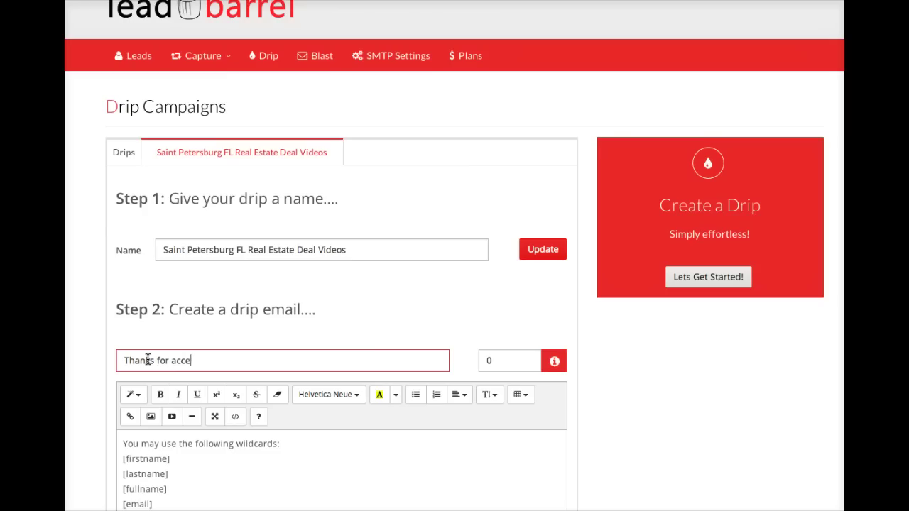
{"action": "type", "text": "ssing my deal videos..."}
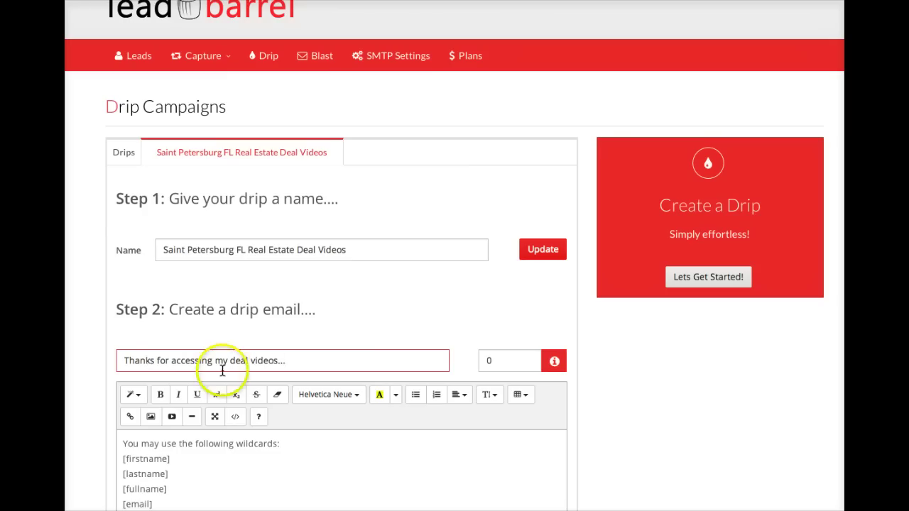
Replace the sample wildcard text with 'Hi, Thanks for accessing our latest St Pete real estate deal videos.'
{"action": "scroll", "coordinate": [223, 365], "scroll_direction": "down", "scroll_amount": 2}
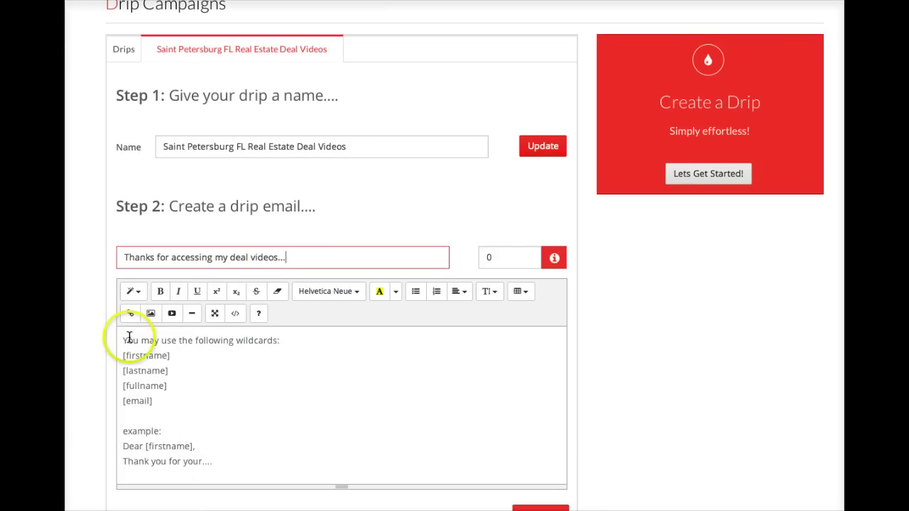
{"action": "left_click_drag", "start_coordinate": [129, 341], "coordinate": [300, 346]}
{"action": "key", "text": "BackSpace"}
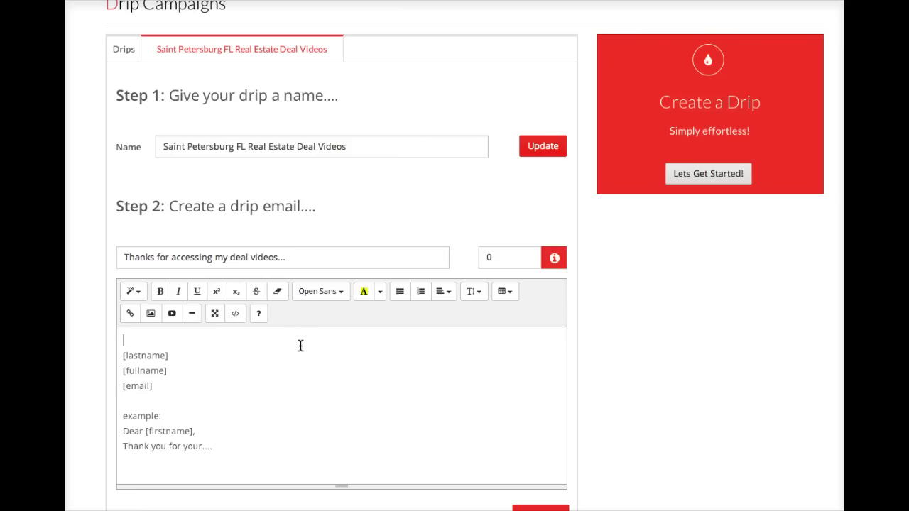
{"action": "type", "text": "Hi, Thanks for accessing our lat"}
{"action": "key", "text": "BackSpace"}
{"action": "key", "text": "BackSpace"}
{"action": "type", "text": "atest St Petereal esta"}
{"action": "key", "text": "BackSpace"}
{"action": "key", "text": "BackSpace"}
{"action": "key", "text": "BackSpace"}
{"action": "type", "text": "state deal videos."}
Add the line 'You can view our entire library and the latest videos anytime here:' plus blank lines
{"action": "key", "text": "Return"}
{"action": "type", "text": "You"}
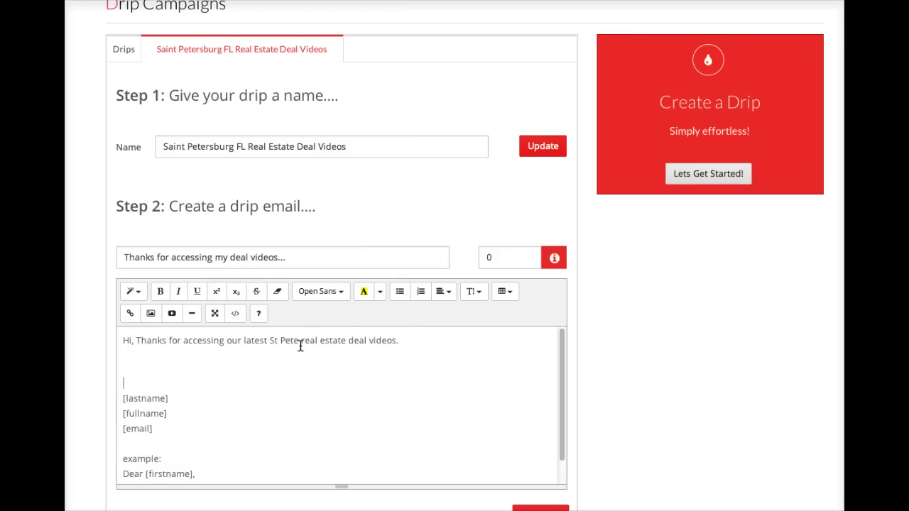
{"action": "key", "text": "BackSpace"}
{"action": "key", "text": "BackSpace"}
{"action": "key", "text": "BackSpace"}
{"action": "type", "text": "You can view"}
{"action": "key", "text": "BackSpace"}
{"action": "key", "text": "BackSpace"}
{"action": "type", "text": "ew our entire library and the latest videos anytime here:"}
{"action": "key", "text": "Return"}
{"action": "key", "text": "Return"}
{"action": "left_click", "coordinate": [386, 126]}
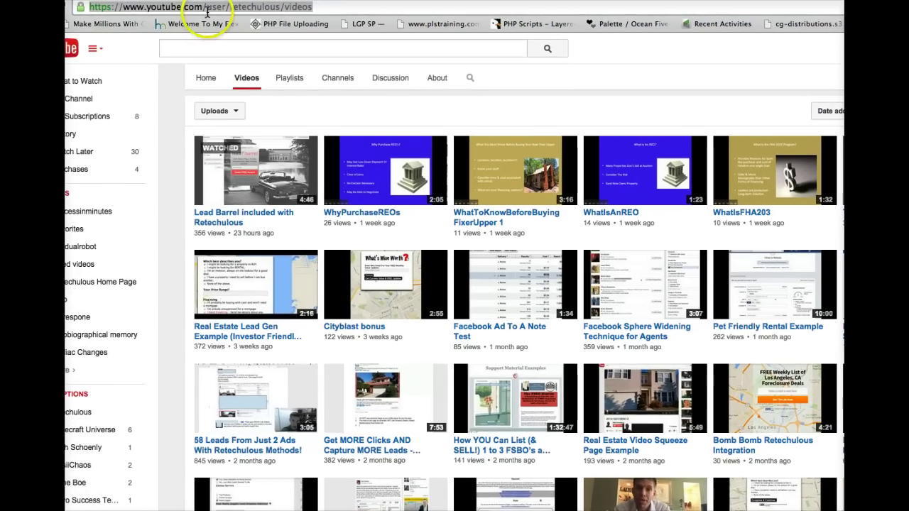
Copy the YouTube channel's videos page address from the address bar
{"action": "left_click_drag", "start_coordinate": [314, 6], "coordinate": [86, 8]}
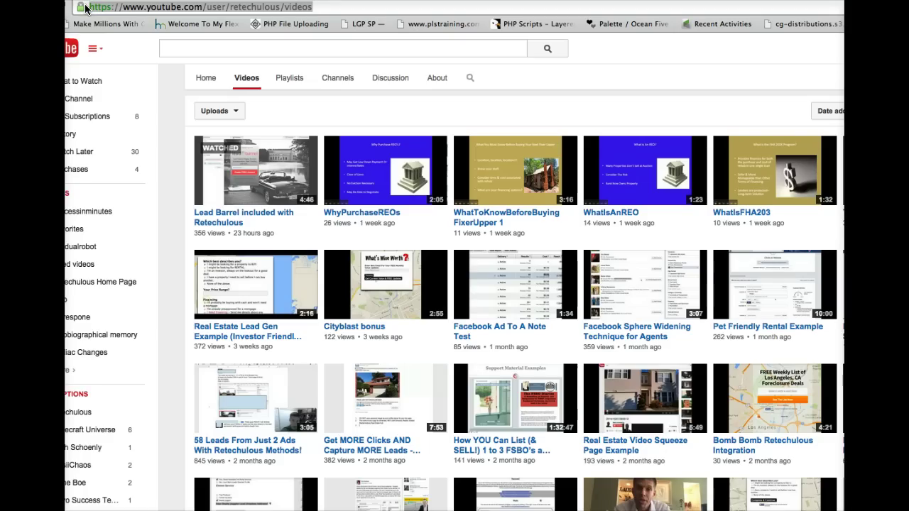
{"action": "left_click", "coordinate": [131, 7]}
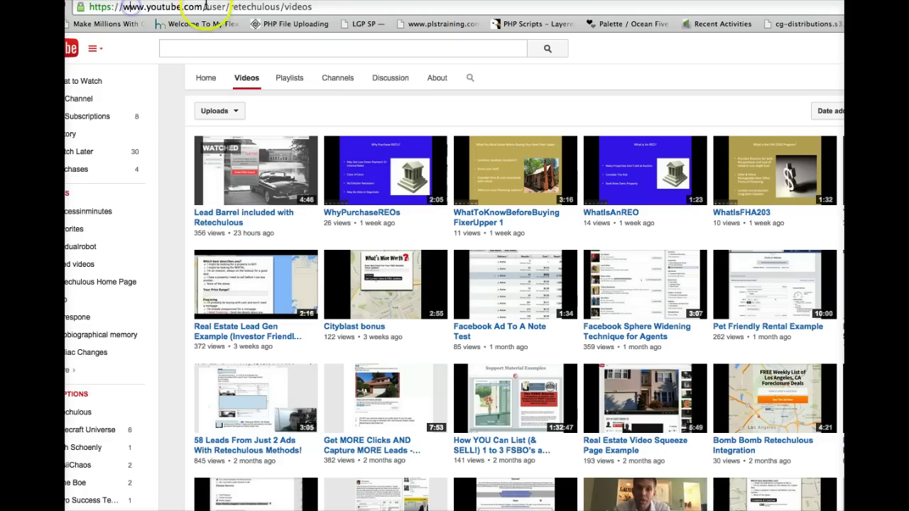
{"action": "left_click_drag", "start_coordinate": [313, 6], "coordinate": [89, 6]}
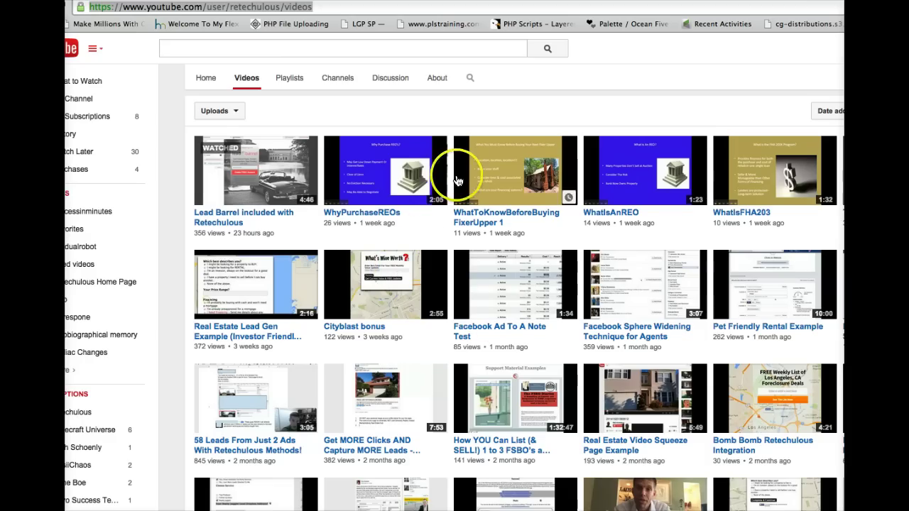
{"action": "right_click", "coordinate": [231, 5]}
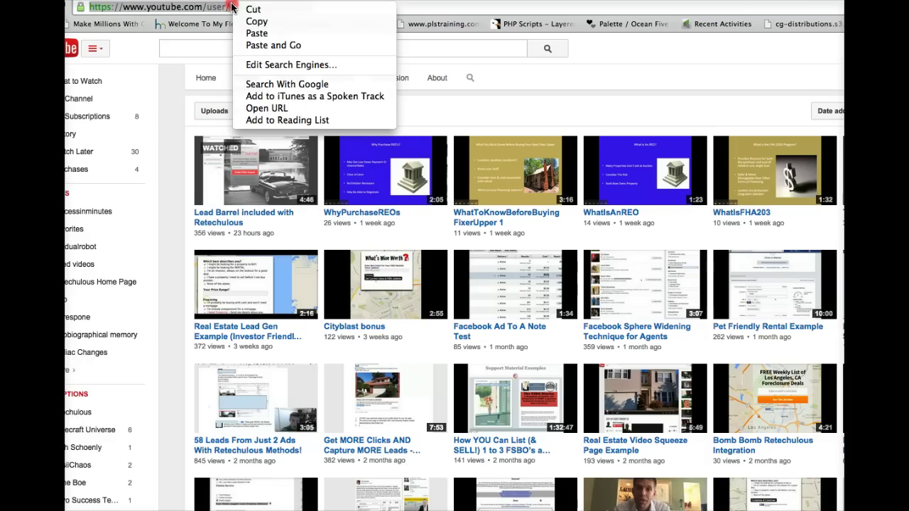
{"action": "left_click", "coordinate": [255, 22]}
Paste the YouTube videos address into the email body and make it a clickable link
{"action": "key", "text": "ctrl+Tab"}
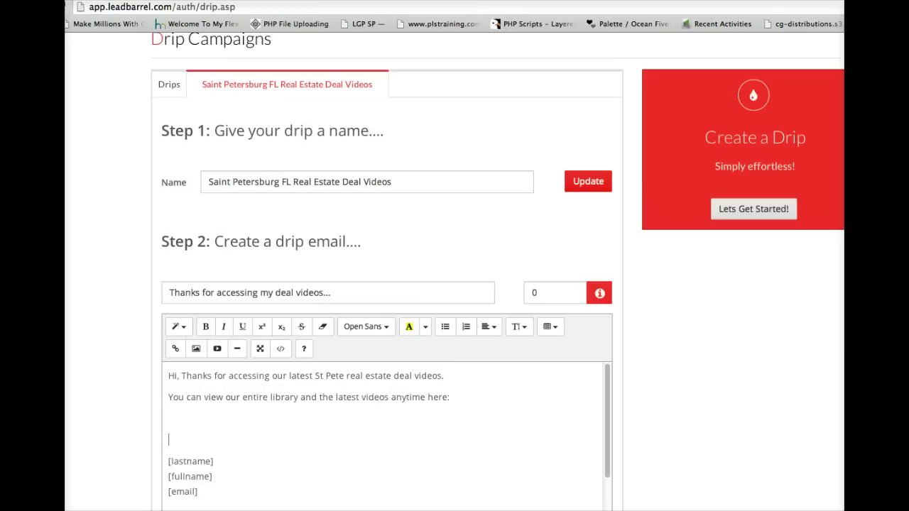
{"action": "left_click", "coordinate": [177, 412]}
{"action": "key", "text": "super+v"}
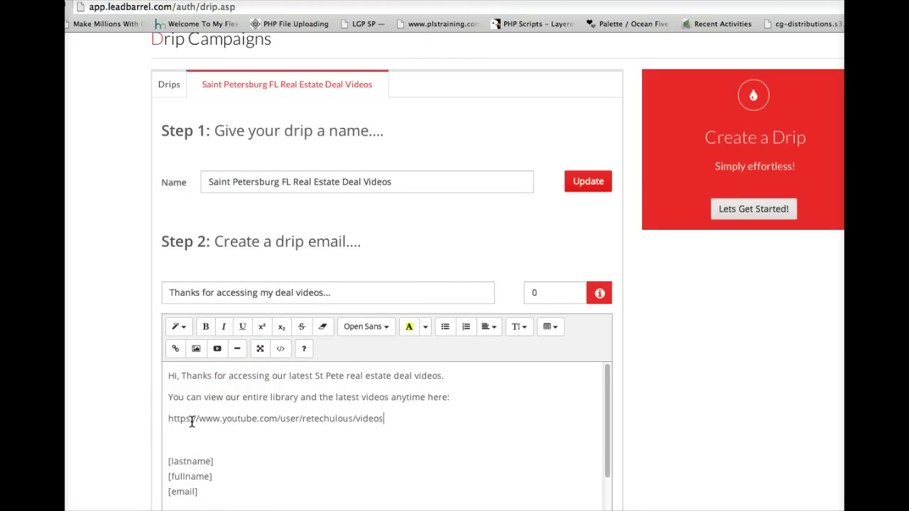
{"action": "left_click_drag", "start_coordinate": [381, 418], "coordinate": [161, 415]}
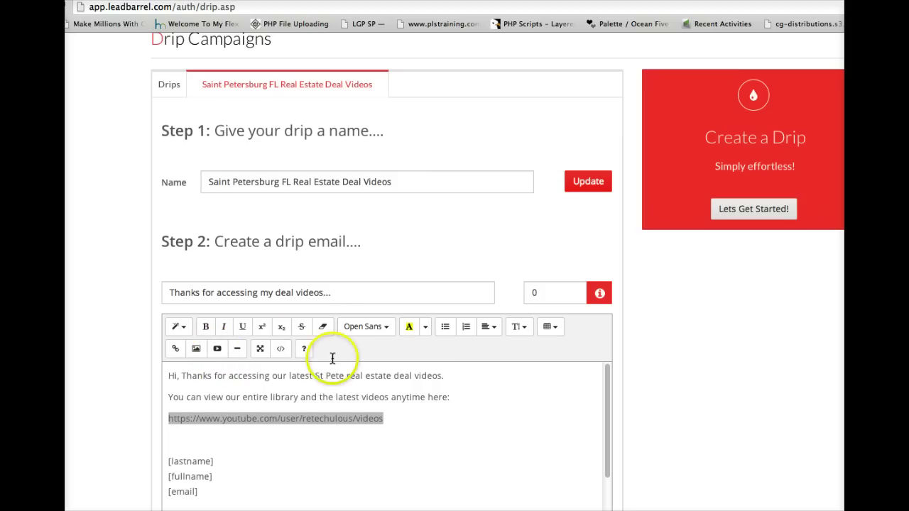
{"action": "left_click", "coordinate": [175, 350]}
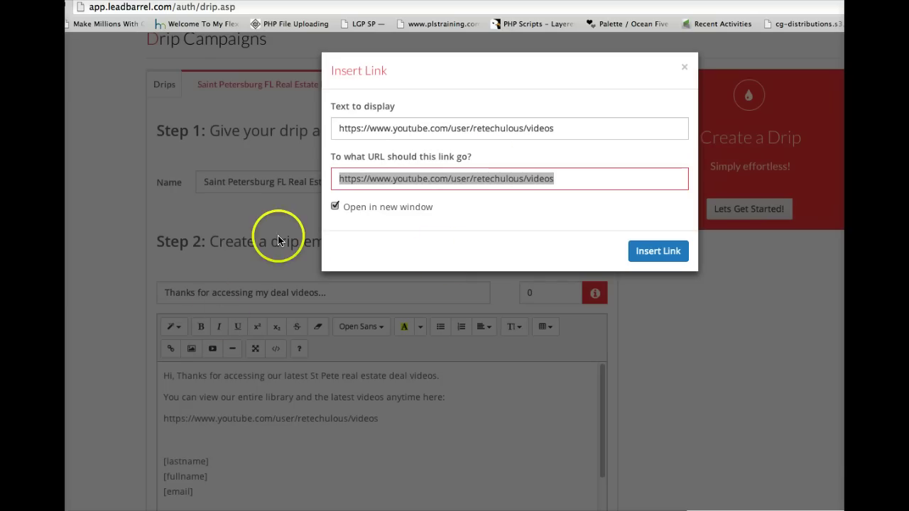
{"action": "left_click", "coordinate": [636, 253]}
Add a follow-up sentence below the link, 'And we'll be in touch...'
{"action": "left_click", "coordinate": [311, 436]}
{"action": "scroll", "coordinate": [285, 436], "scroll_direction": "down", "scroll_amount": 1}
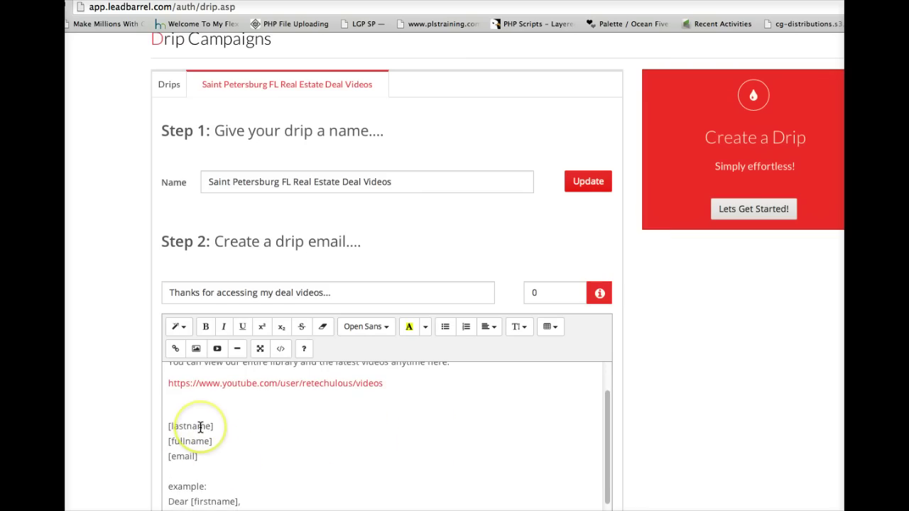
{"action": "type", "text": "In the meantime, m"}
{"action": "key", "text": "BackSpace"}
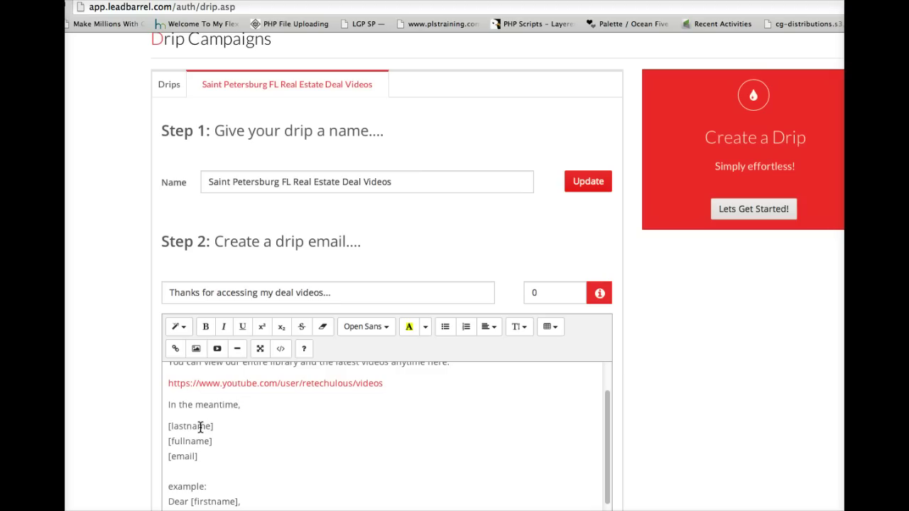
{"action": "type", "text": "we'll be"}
{"action": "key", "text": "BackSpace"}
{"action": "key", "text": "BackSpace"}
{"action": "key", "text": "BackSpace"}
{"action": "key", "text": "BackSpace"}
{"action": "key", "text": "BackSpace"}
{"action": "key", "text": "BackSpace"}
{"action": "key", "text": "BackSpace"}
{"action": "key", "text": "BackSpace"}
{"action": "key", "text": "BackSpace"}
{"action": "key", "text": "BackSpace"}
{"action": "key", "text": "BackSpace"}
{"action": "key", "text": "BackSpace"}
{"action": "key", "text": "BackSpace"}
{"action": "key", "text": "BackSpace"}
{"action": "key", "text": "BackSpace"}
{"action": "key", "text": "BackSpace"}
{"action": "key", "text": "BackSpace"}
{"action": "key", "text": "BackSpace"}
{"action": "key", "text": "BackSpace"}
{"action": "key", "text": "BackSpace"}
{"action": "key", "text": "BackSpace"}
{"action": "key", "text": "BackSpace"}
{"action": "key", "text": "BackSpace"}
{"action": "key", "text": "BackSpace"}
{"action": "type", "text": "And we'll be in touch in the next week or so with an update about any new videos we take."}
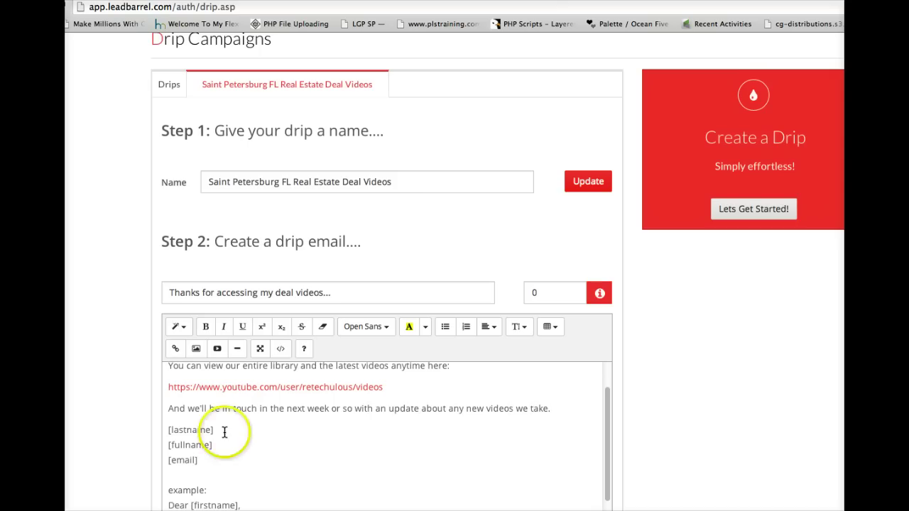
Delete the leftover wildcard sample text and paste the full email text into the body
{"action": "scroll", "coordinate": [221, 431], "scroll_direction": "down", "scroll_amount": 1}
{"action": "left_click_drag", "start_coordinate": [256, 493], "coordinate": [161, 400]}
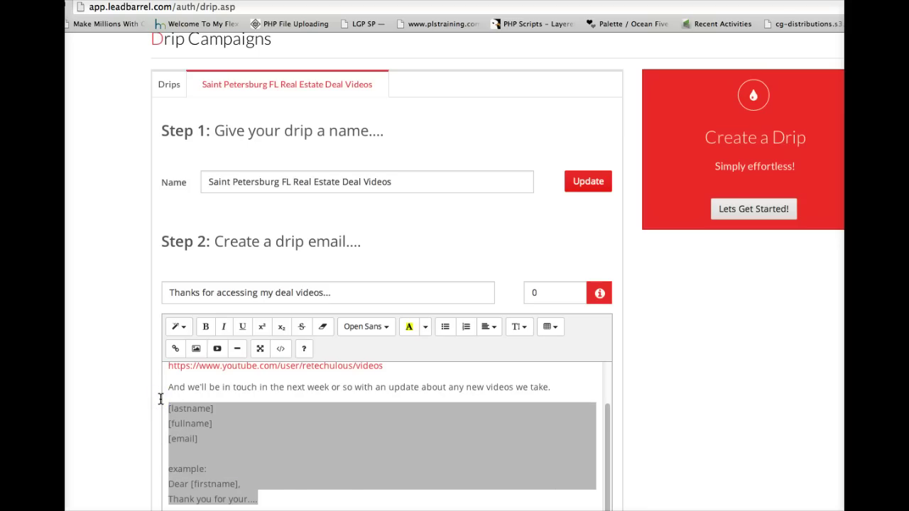
{"action": "key", "text": "BackSpace"}
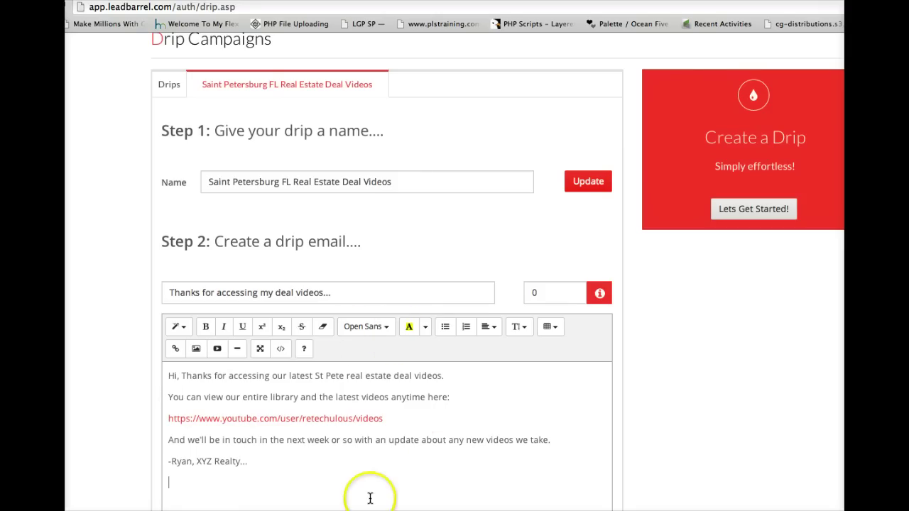
{"action": "left_click_drag", "start_coordinate": [357, 488], "coordinate": [175, 360]}
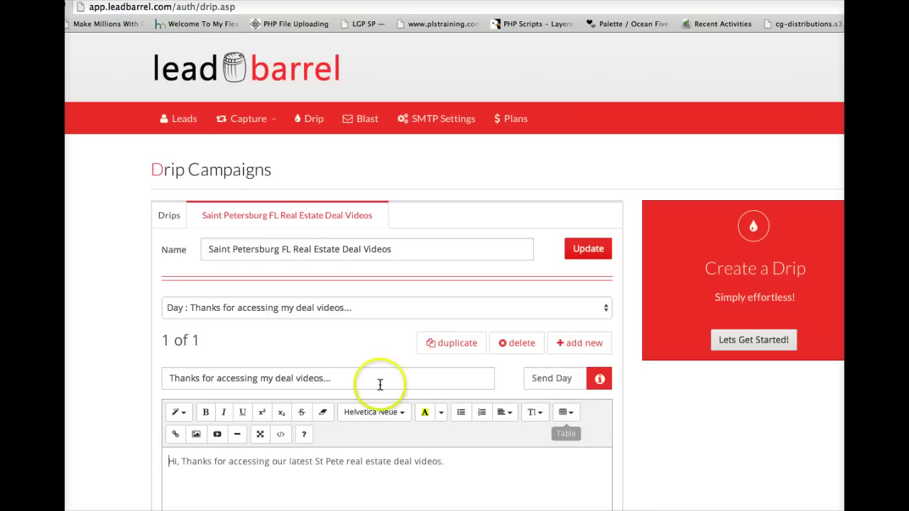
{"action": "scroll", "coordinate": [376, 398], "scroll_direction": "down", "scroll_amount": 2}
{"action": "left_click_drag", "start_coordinate": [444, 376], "coordinate": [166, 353]}
{"action": "key", "text": "ctrl+v"}
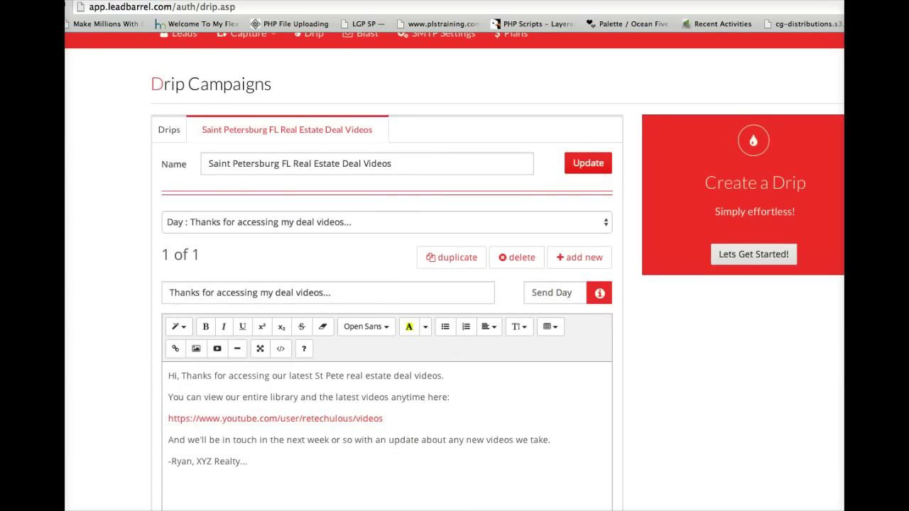
Set the email's send day to 0
{"action": "left_click", "coordinate": [537, 295]}
{"action": "type", "text": "0"}
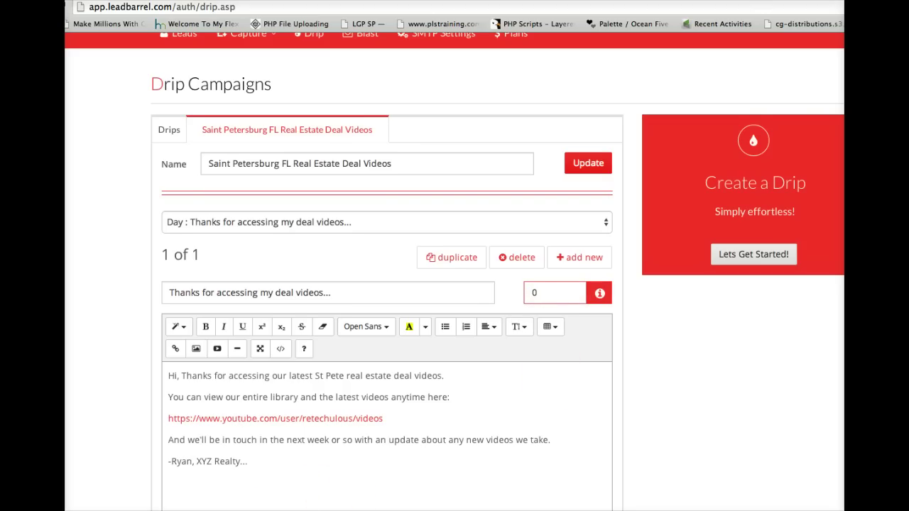
{"action": "scroll", "coordinate": [558, 315], "scroll_direction": "down", "scroll_amount": 1}
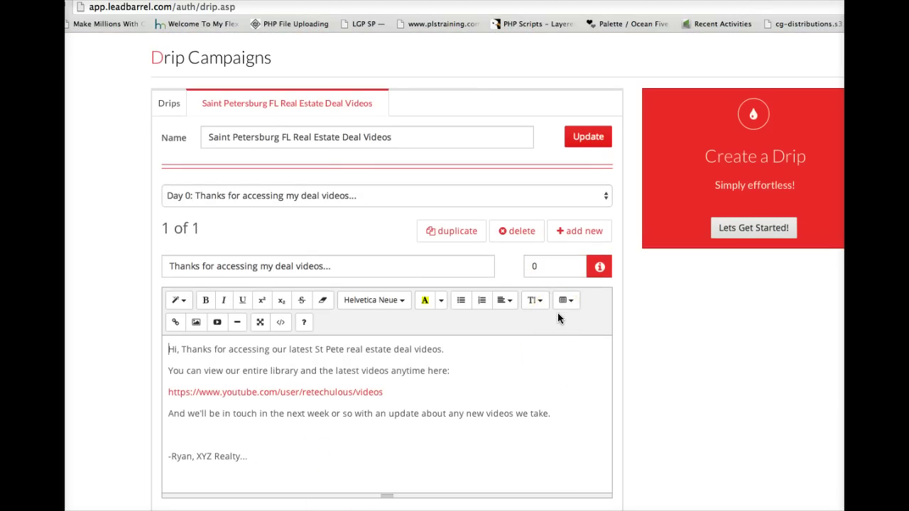
{"action": "scroll", "coordinate": [558, 314], "scroll_direction": "up", "scroll_amount": 1}
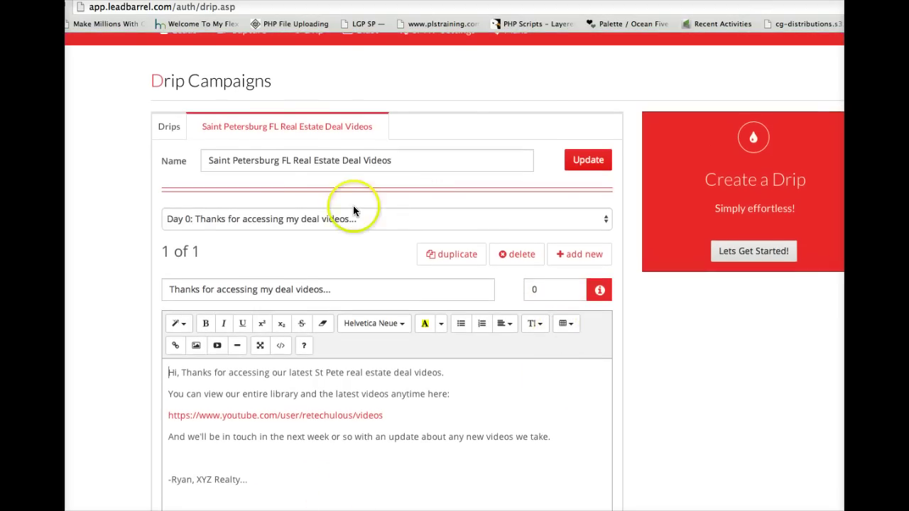
{"action": "scroll", "coordinate": [308, 181], "scroll_direction": "down", "scroll_amount": 1}
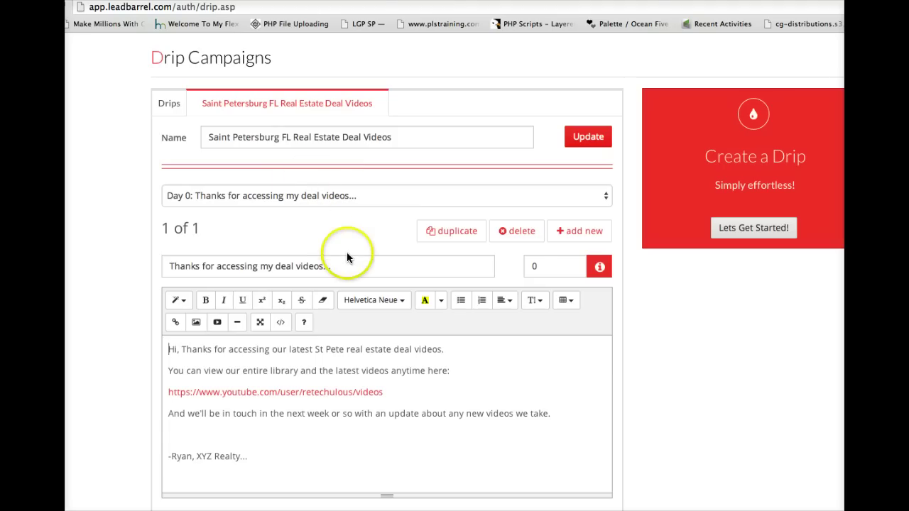
Start a second drip email with subject 'Latest Saint Pete Deal Videos' and send day 7
{"action": "left_click", "coordinate": [563, 231]}
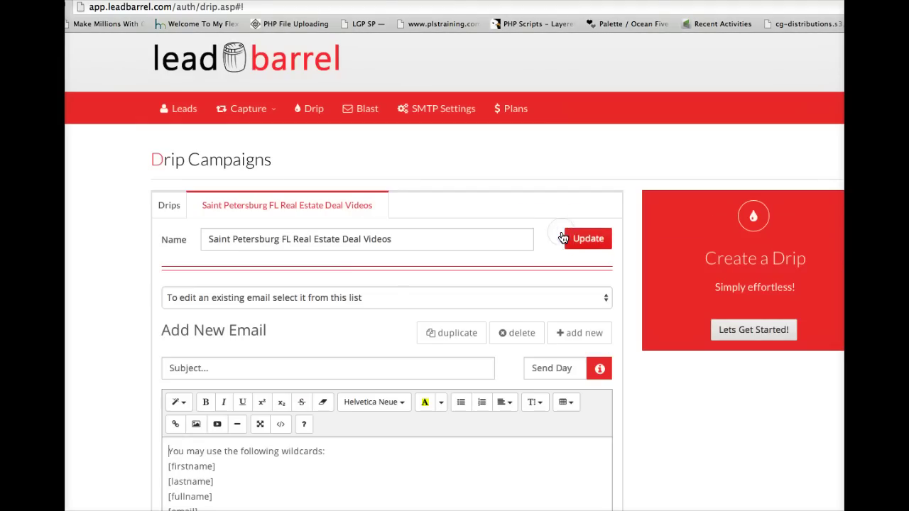
{"action": "scroll", "coordinate": [332, 296], "scroll_direction": "down", "scroll_amount": 2}
{"action": "left_click", "coordinate": [306, 255]}
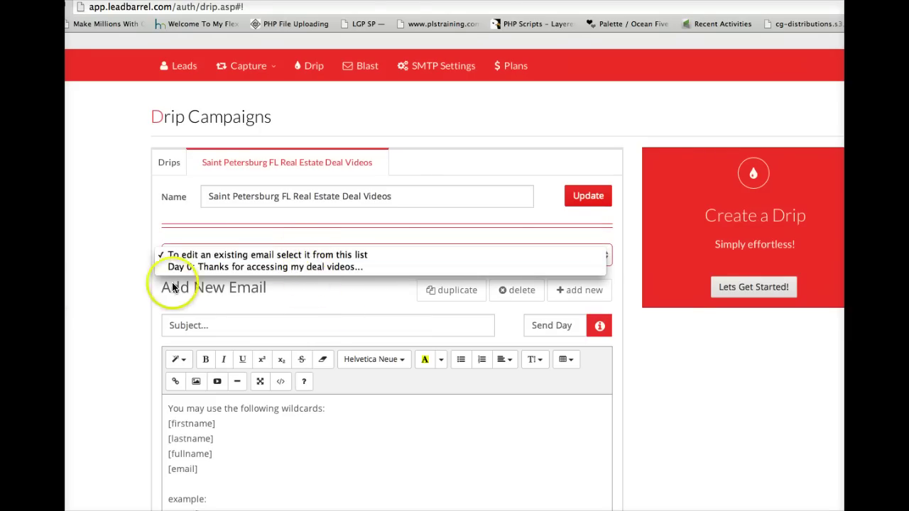
{"action": "left_click", "coordinate": [92, 281]}
{"action": "left_click", "coordinate": [250, 326]}
{"action": "type", "text": "This w"}
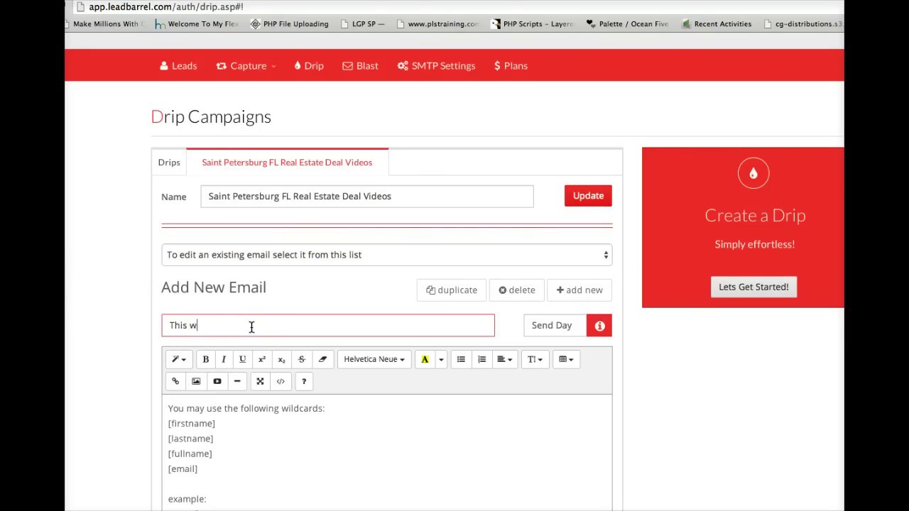
{"action": "type", "text": "h"}
{"action": "key", "text": "BackSpace"}
{"action": "key", "text": "BackSpace"}
{"action": "type", "text": "Le"}
{"action": "key", "text": "BackSpace"}
{"action": "key", "text": "BackSpace"}
{"action": "type", "text": "Le"}
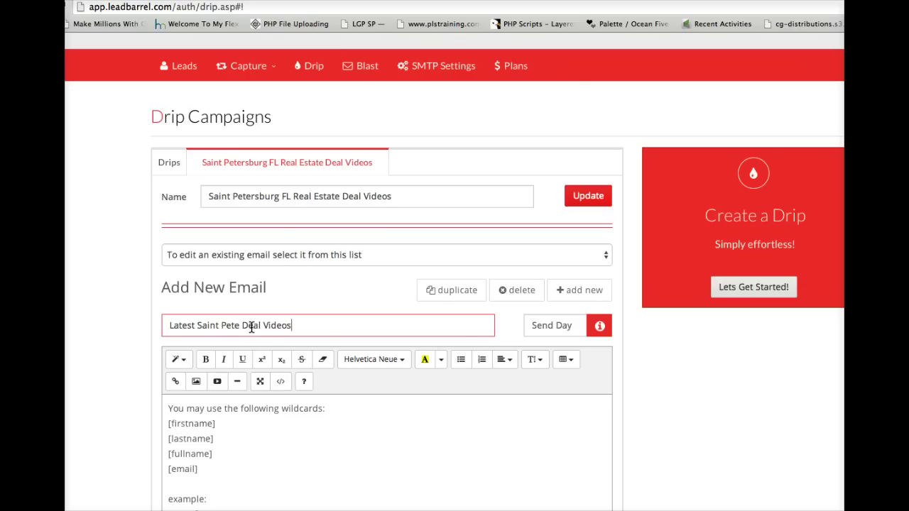
{"action": "left_click", "coordinate": [550, 326]}
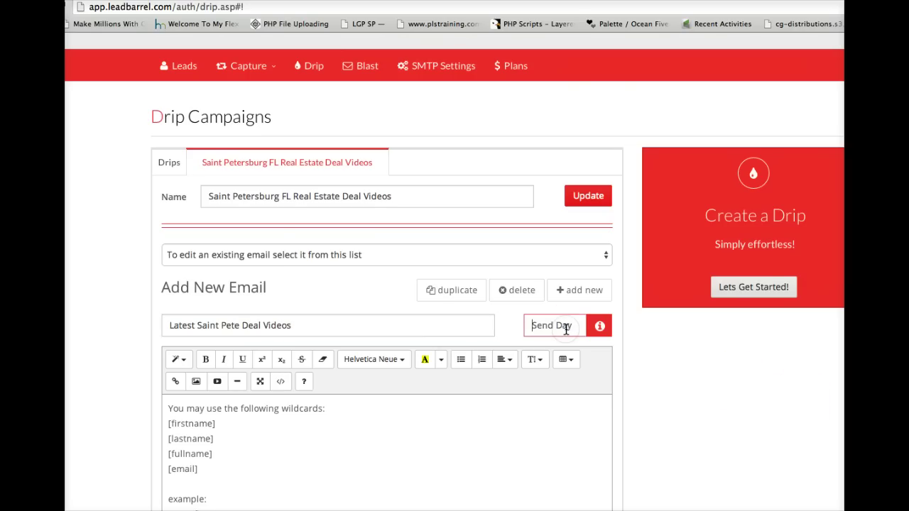
{"action": "type", "text": "7"}
Replace the sample body with a 'Hi,' greeting and the pasted YouTube videos link
{"action": "scroll", "coordinate": [343, 451], "scroll_direction": "down", "scroll_amount": 1}
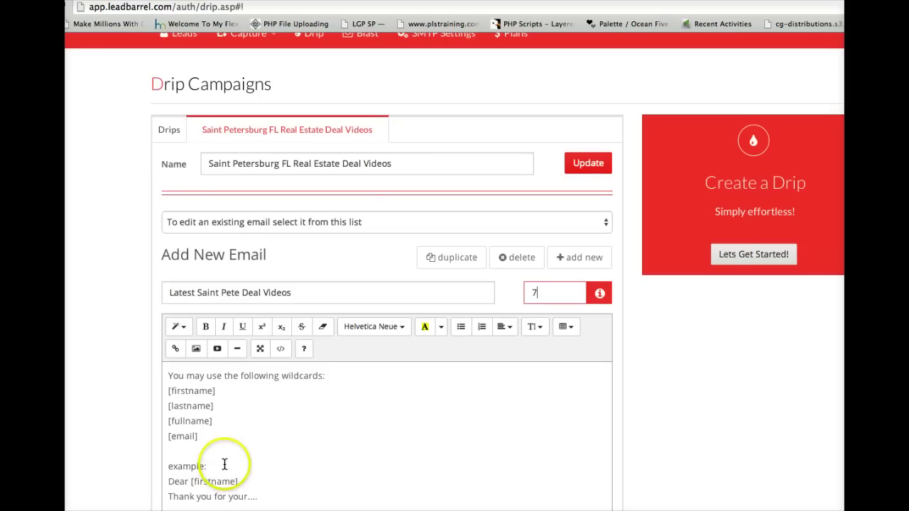
{"action": "left_click_drag", "start_coordinate": [251, 488], "coordinate": [154, 363]}
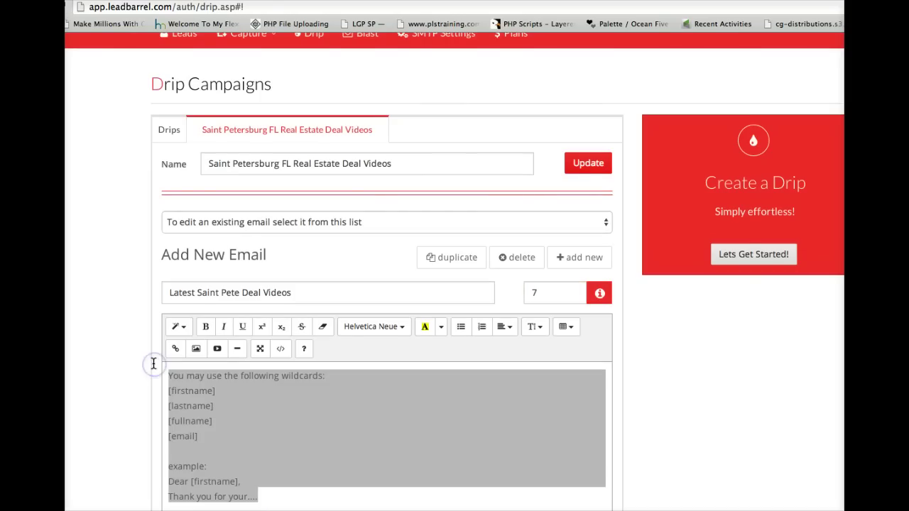
{"action": "type", "text": "Hi,"}
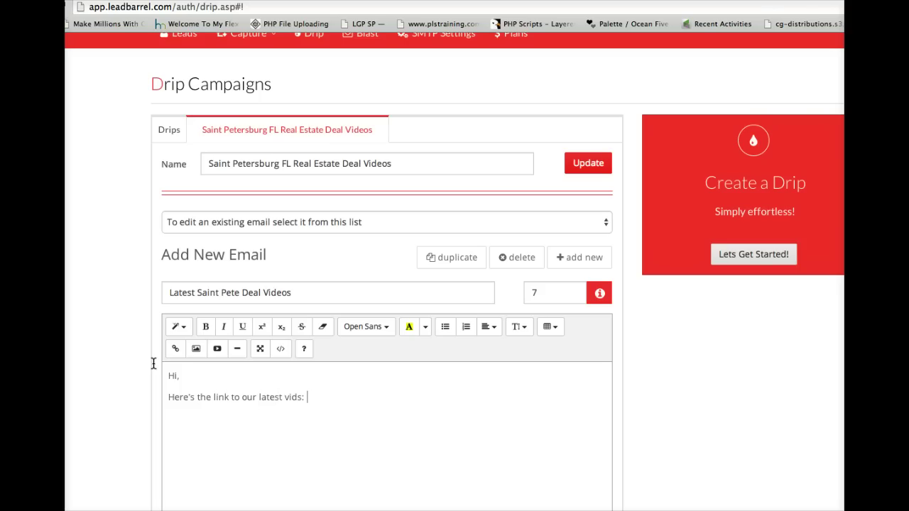
{"action": "key", "text": "super+v"}
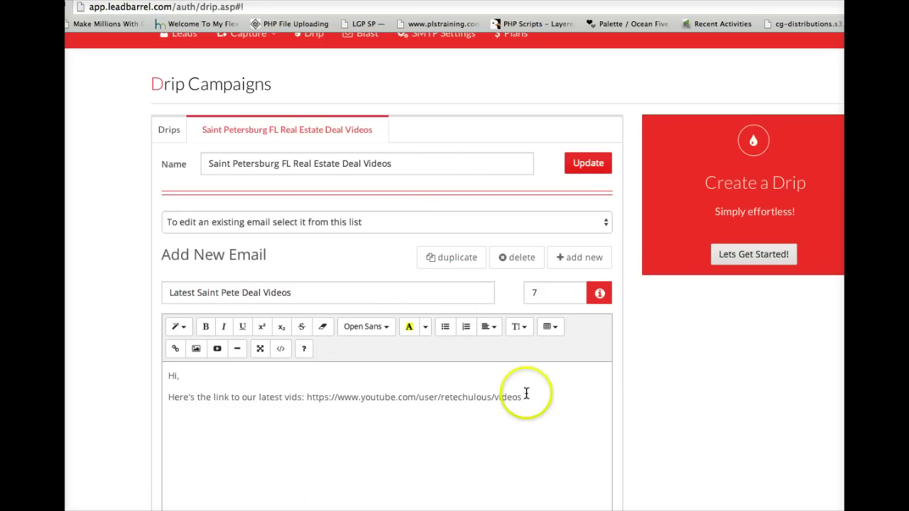
{"action": "left_click_drag", "start_coordinate": [523, 398], "coordinate": [158, 376]}
{"action": "left_click", "coordinate": [200, 427]}
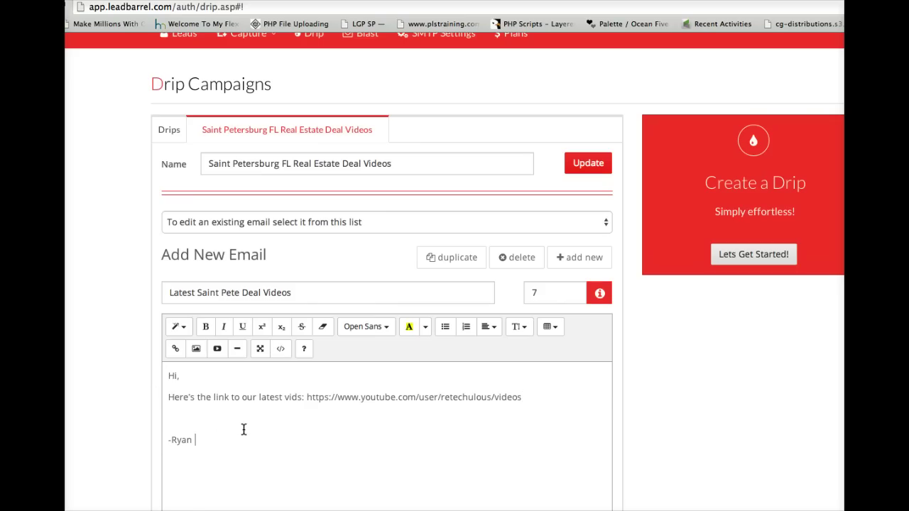
Save the day 7 email and make a duplicate copy of it
{"action": "left_click", "coordinate": [450, 451]}
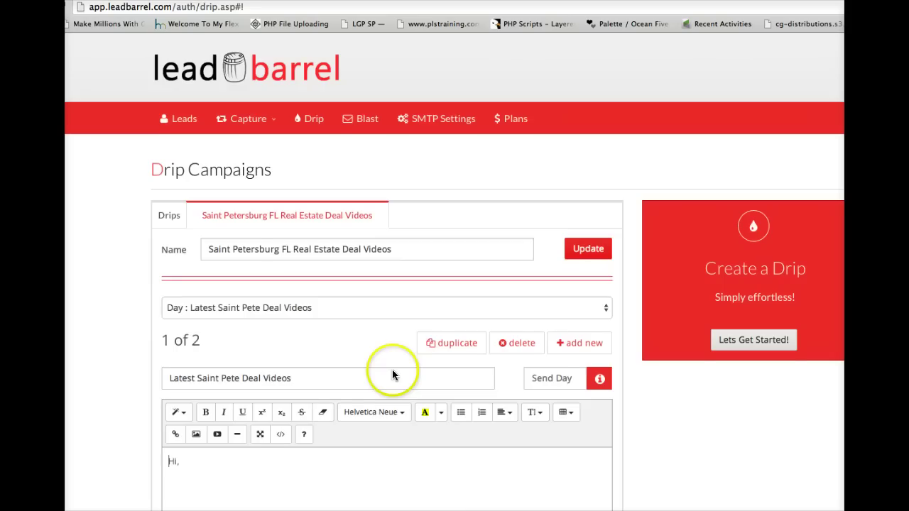
{"action": "scroll", "coordinate": [392, 375], "scroll_direction": "down", "scroll_amount": 3}
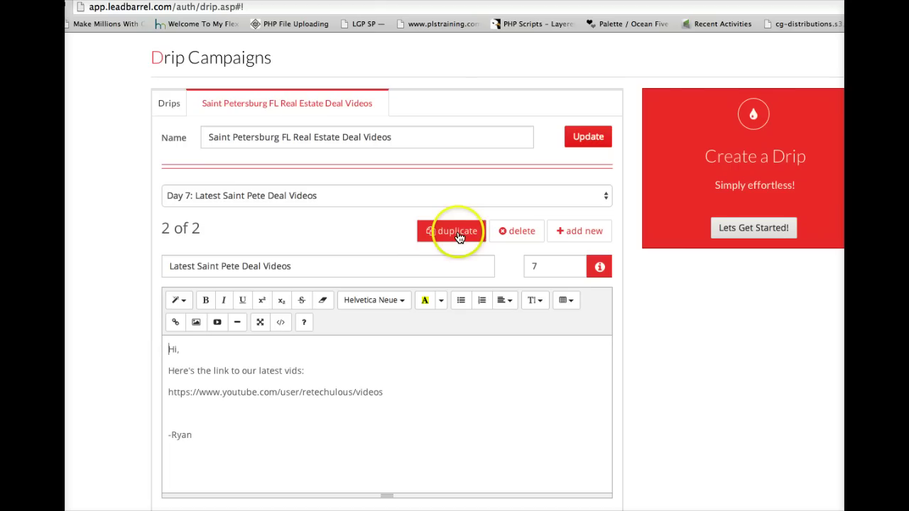
{"action": "left_click", "coordinate": [422, 242]}
{"action": "scroll", "coordinate": [349, 332], "scroll_direction": "down", "scroll_amount": 1}
{"action": "left_click", "coordinate": [334, 272]}
{"action": "left_click", "coordinate": [328, 272]}
{"action": "left_click", "coordinate": [189, 274]}
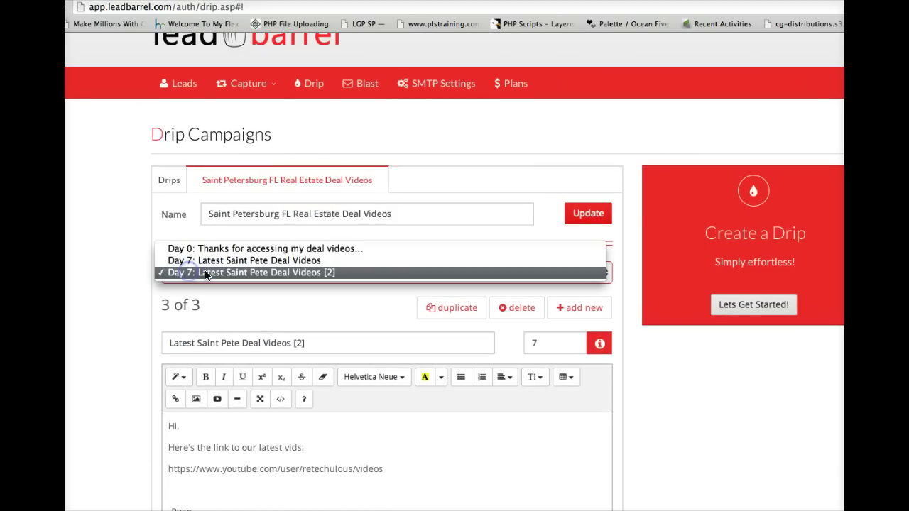
{"action": "left_click", "coordinate": [192, 273]}
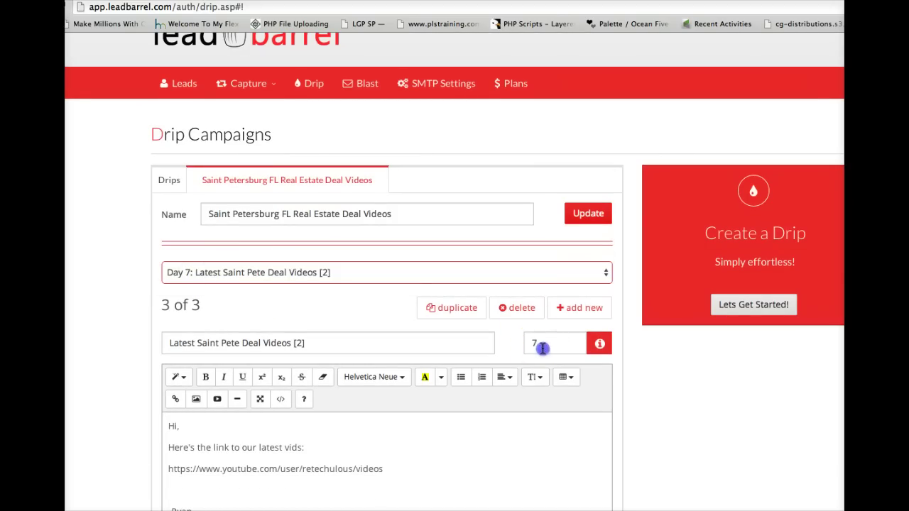
Change the copy's send day to 14, remove ' [2]' from its subject, and save it
{"action": "left_click_drag", "start_coordinate": [534, 341], "coordinate": [519, 344]}
{"action": "type", "text": "14"}
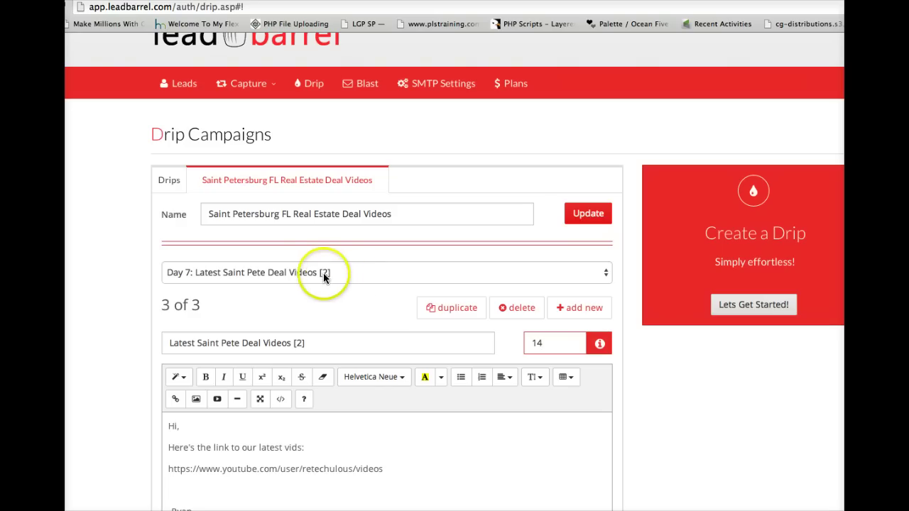
{"action": "left_click", "coordinate": [330, 277]}
{"action": "left_click", "coordinate": [327, 272]}
{"action": "left_click_drag", "start_coordinate": [317, 342], "coordinate": [289, 343]}
{"action": "key", "text": "BackSpace"}
{"action": "scroll", "coordinate": [334, 326], "scroll_direction": "down", "scroll_amount": 1}
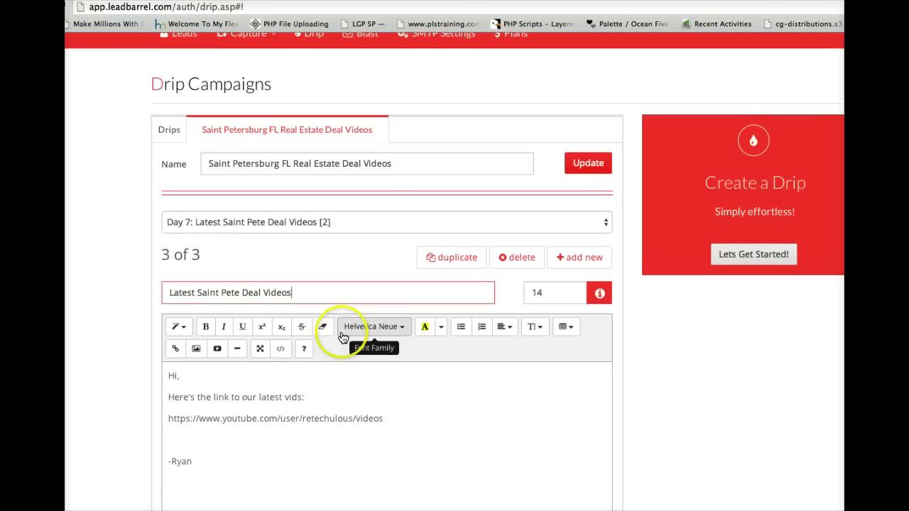
{"action": "left_click", "coordinate": [431, 428]}
{"action": "left_click", "coordinate": [289, 301]}
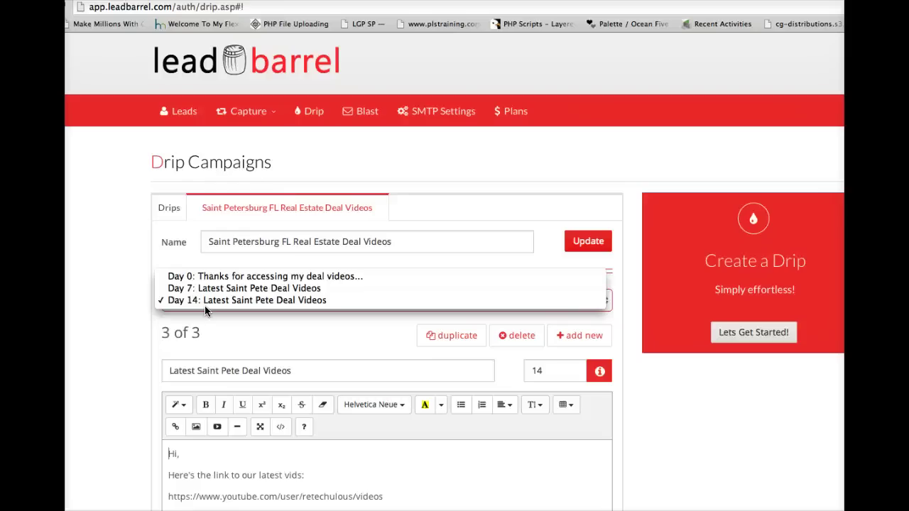
{"action": "left_click", "coordinate": [695, 464]}
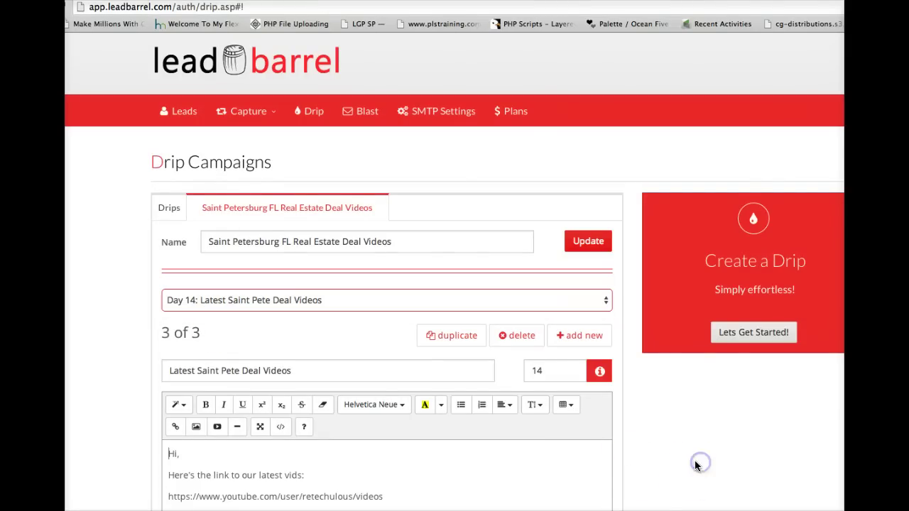
{"action": "scroll", "coordinate": [331, 377], "scroll_direction": "down", "scroll_amount": 3}
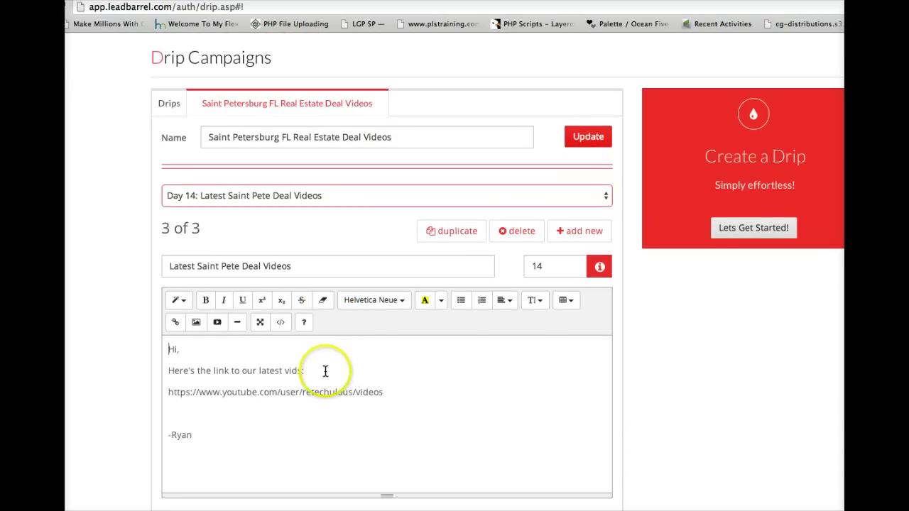
Duplicate the day 14 email, set the copy's send day to 21, fix its subject, and save
{"action": "left_click", "coordinate": [431, 241]}
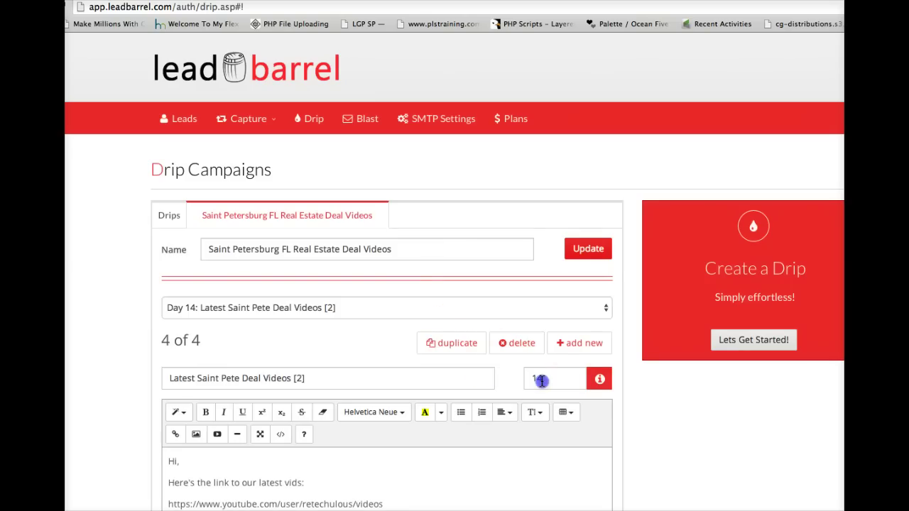
{"action": "left_click_drag", "start_coordinate": [540, 380], "coordinate": [521, 382]}
{"action": "type", "text": "21"}
{"action": "scroll", "coordinate": [334, 359], "scroll_direction": "down", "scroll_amount": 1}
{"action": "left_click", "coordinate": [316, 352]}
{"action": "scroll", "coordinate": [392, 309], "scroll_direction": "down", "scroll_amount": 2}
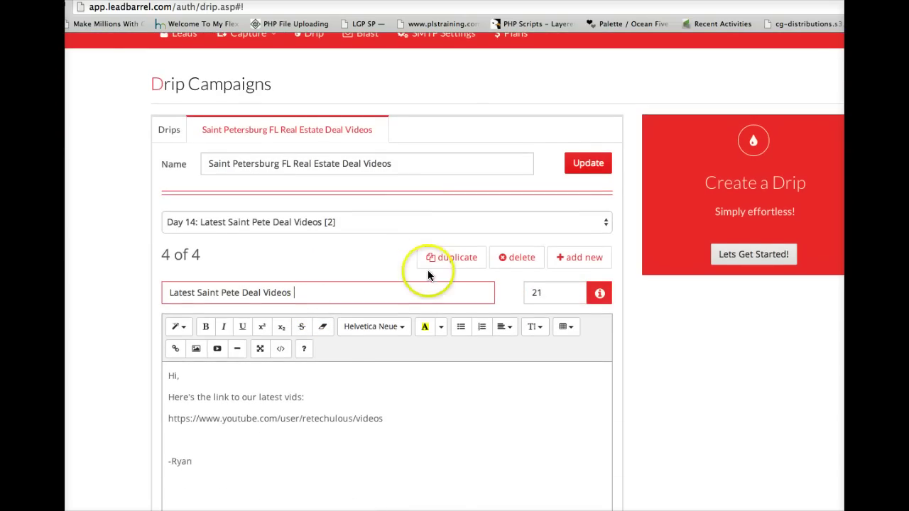
{"action": "left_click", "coordinate": [429, 434]}
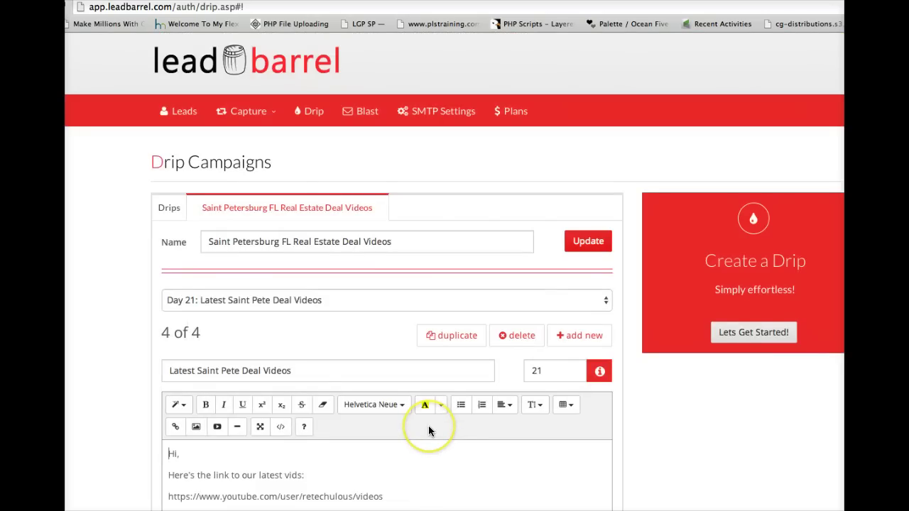
{"action": "scroll", "coordinate": [429, 426], "scroll_direction": "down", "scroll_amount": 3}
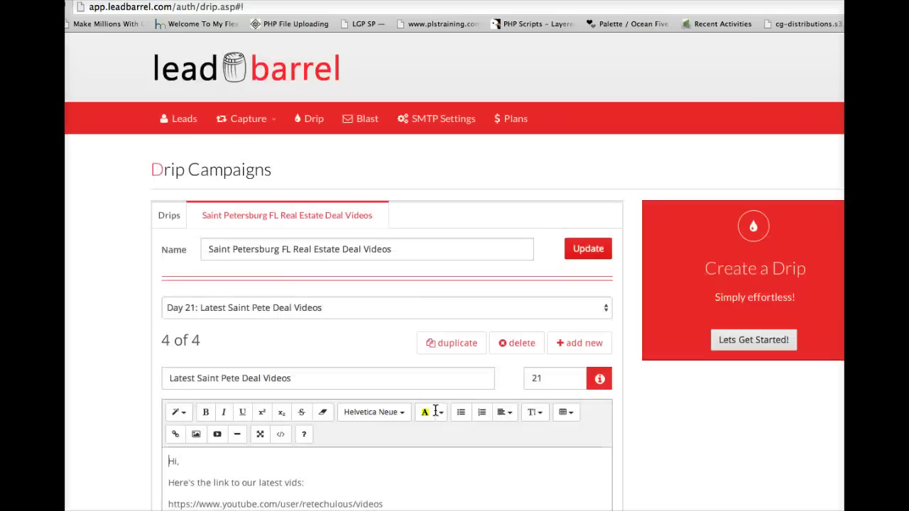
{"action": "left_click", "coordinate": [440, 416]}
Create a new landing page under Capture > Landing Pages named 'St Pete Real Estate Deal Videos' and save it
{"action": "left_click", "coordinate": [247, 121]}
{"action": "left_click", "coordinate": [250, 145]}
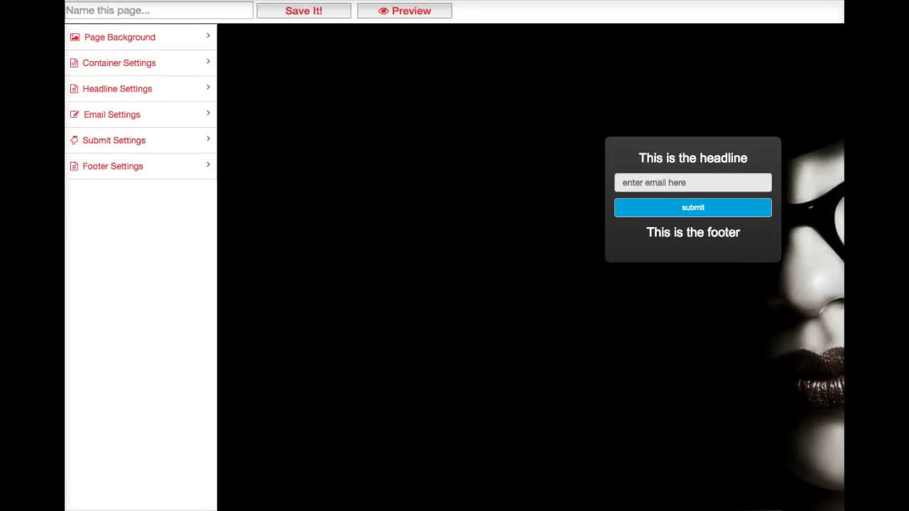
{"action": "left_click", "coordinate": [800, 87]}
{"action": "left_click", "coordinate": [816, 239]}
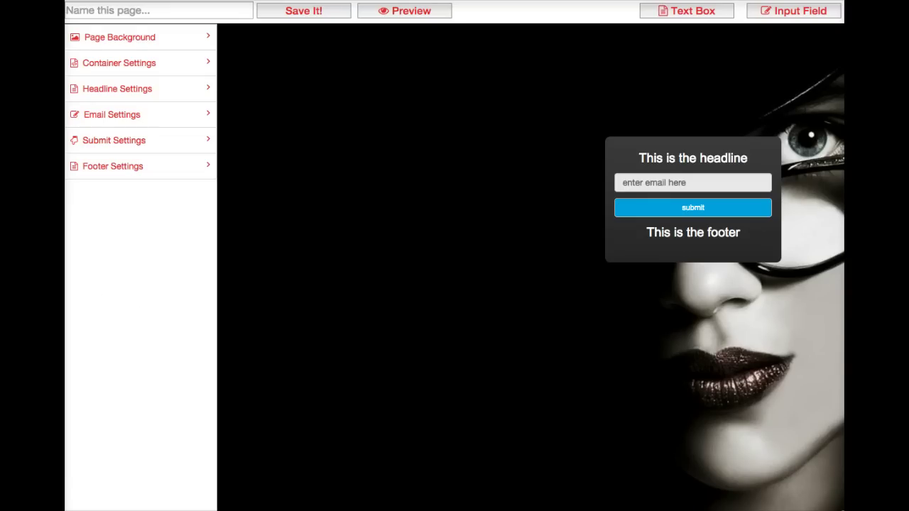
{"action": "left_click", "coordinate": [109, 10]}
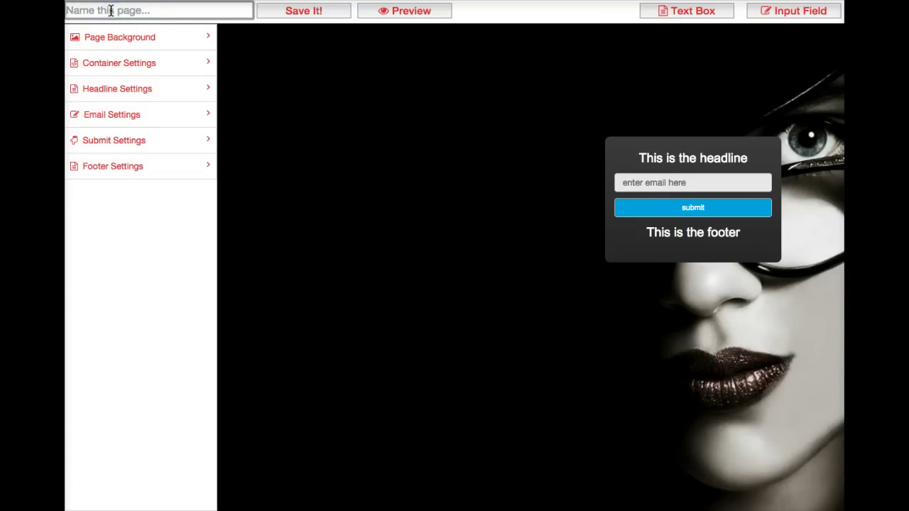
{"action": "type", "text": "St Pete Real Estate S"}
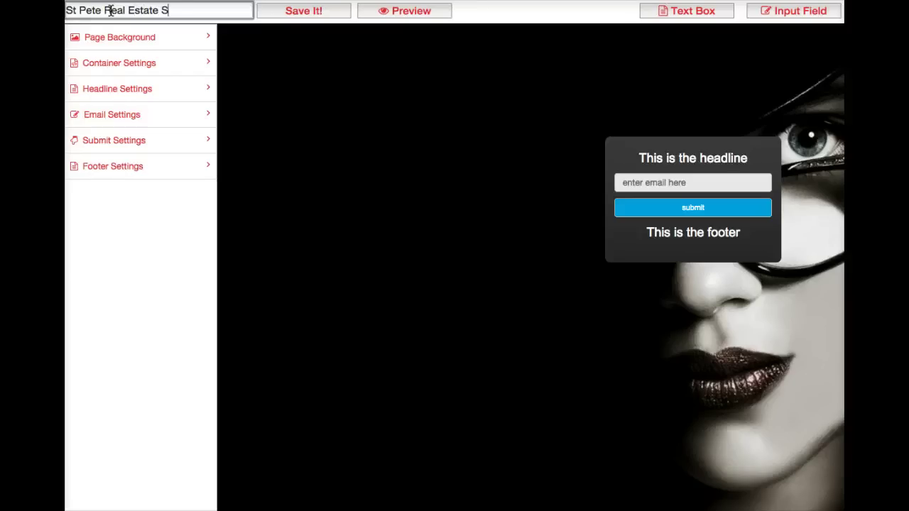
{"action": "type", "text": "os"}
{"action": "left_click", "coordinate": [269, 17]}
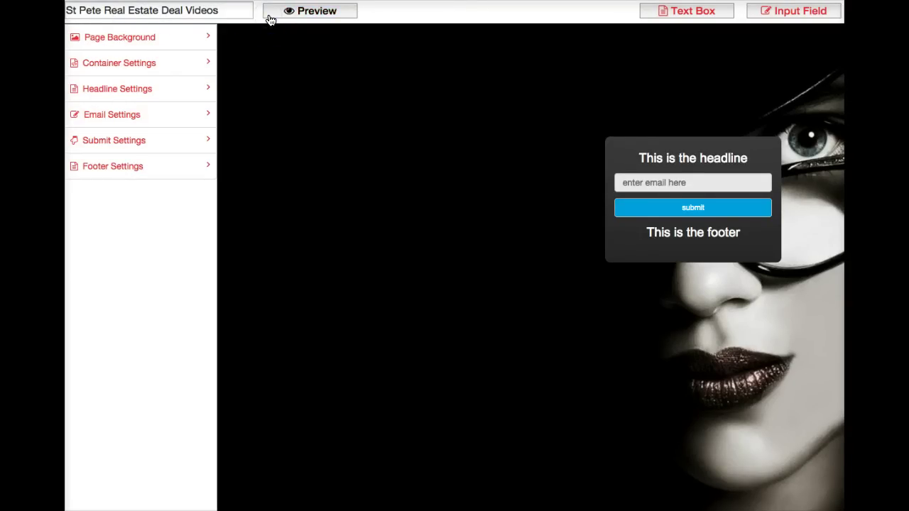
In Page Background, try the livingroom and Real Estate For Sale stock backgrounds
{"action": "left_click", "coordinate": [118, 45]}
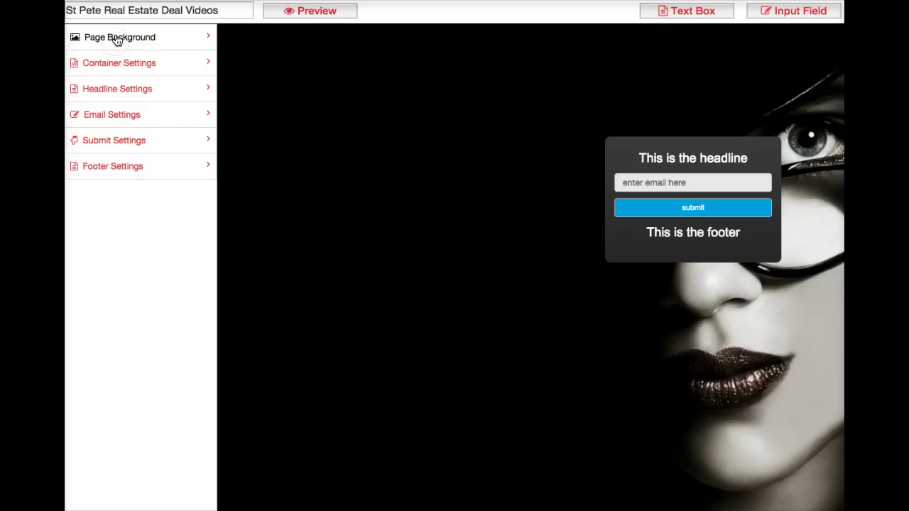
{"action": "left_click", "coordinate": [114, 37]}
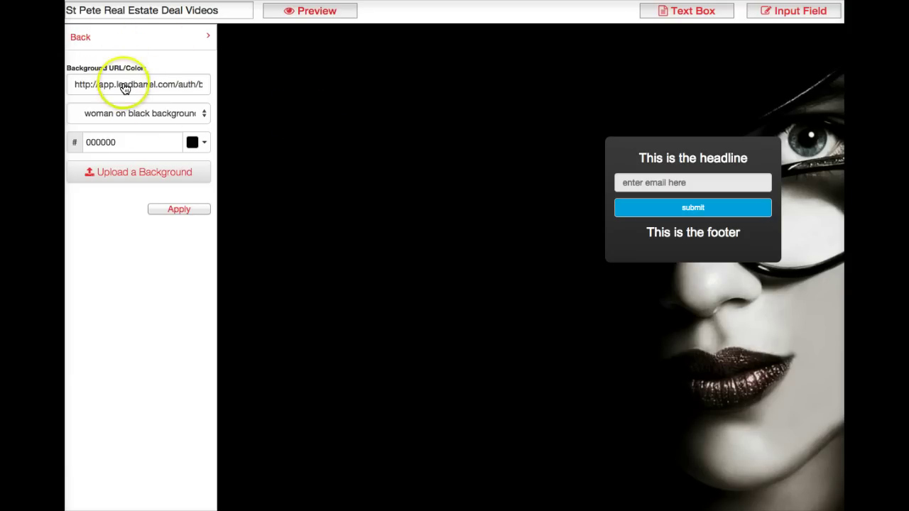
{"action": "left_click_drag", "start_coordinate": [155, 85], "coordinate": [199, 84]}
{"action": "left_click", "coordinate": [122, 112]}
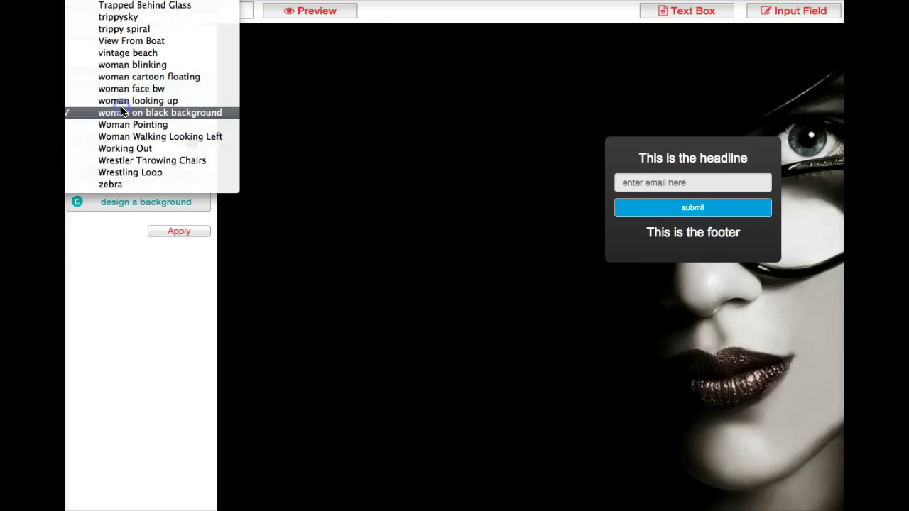
{"action": "scroll", "coordinate": [113, 32], "scroll_direction": "up", "scroll_amount": 15}
{"action": "scroll", "coordinate": [118, 40], "scroll_direction": "up", "scroll_amount": 5}
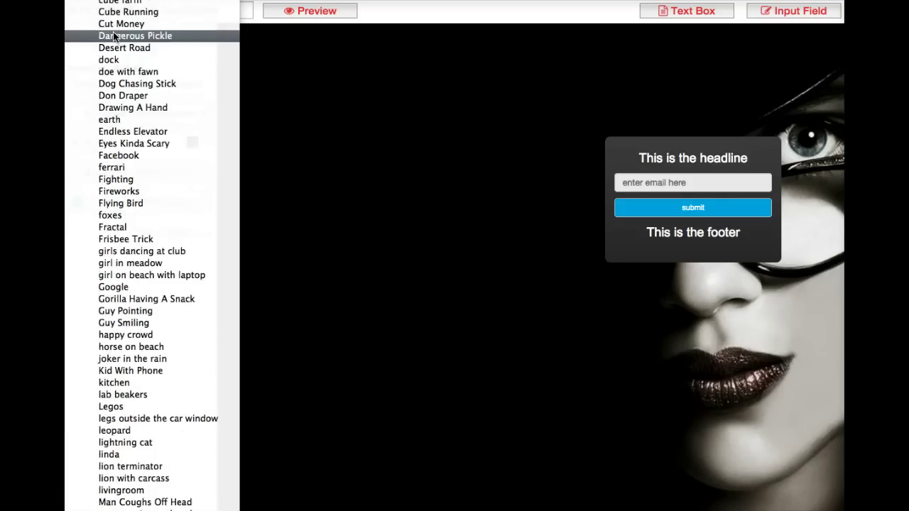
{"action": "scroll", "coordinate": [178, 142], "scroll_direction": "down", "scroll_amount": 3}
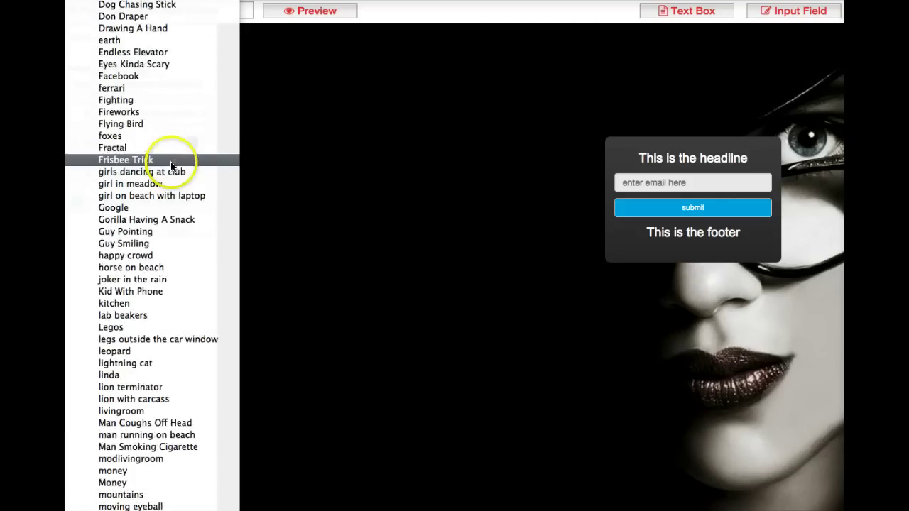
{"action": "left_click", "coordinate": [135, 411]}
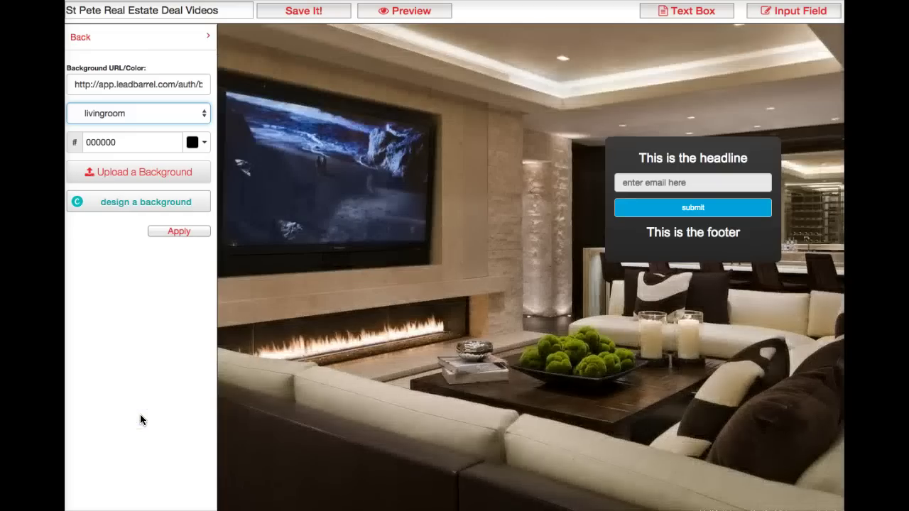
{"action": "left_click", "coordinate": [121, 114]}
{"action": "scroll", "coordinate": [167, 313], "scroll_direction": "down", "scroll_amount": 5}
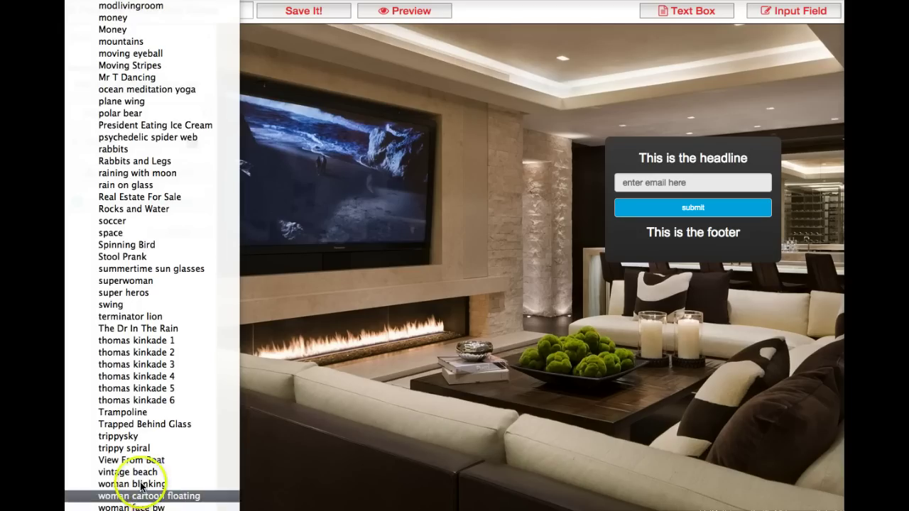
{"action": "scroll", "coordinate": [138, 420], "scroll_direction": "up", "scroll_amount": 3}
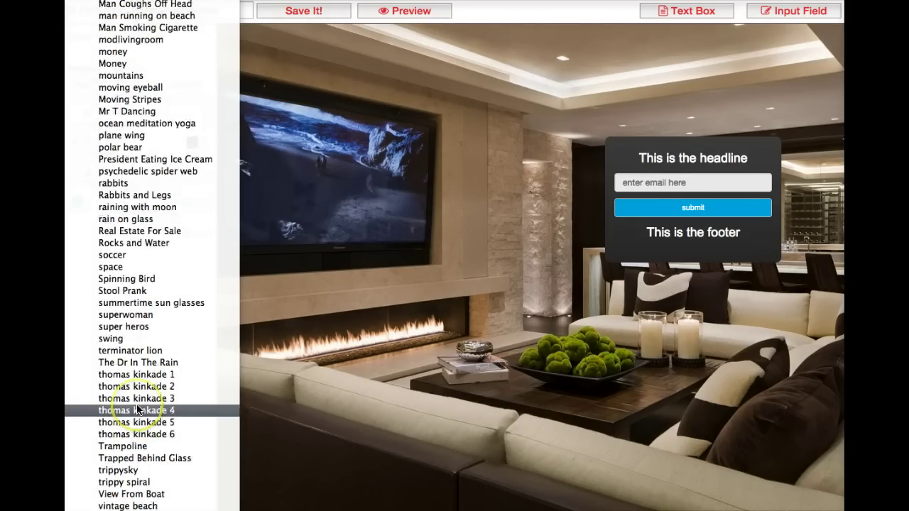
{"action": "scroll", "coordinate": [138, 410], "scroll_direction": "up", "scroll_amount": 3}
{"action": "left_click", "coordinate": [132, 287]}
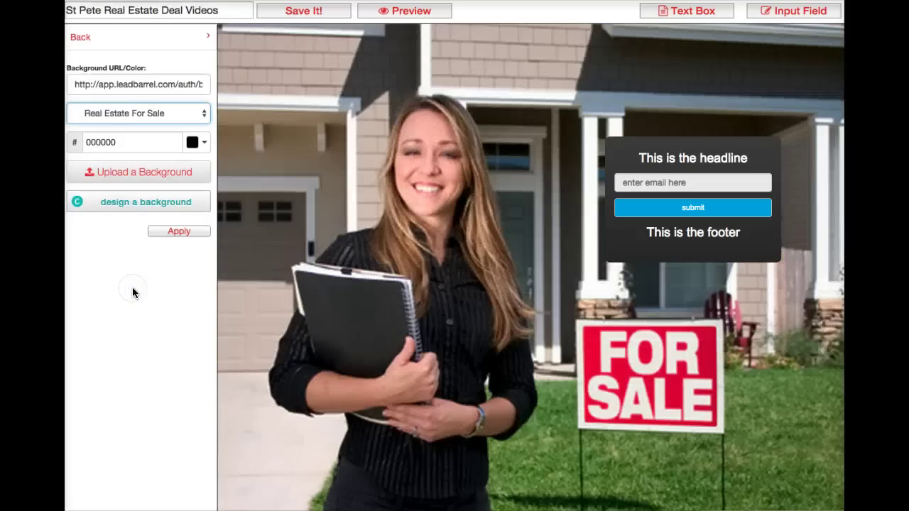
Apply livingroom as the background, then switch it to modlivingroom
{"action": "left_click", "coordinate": [97, 119]}
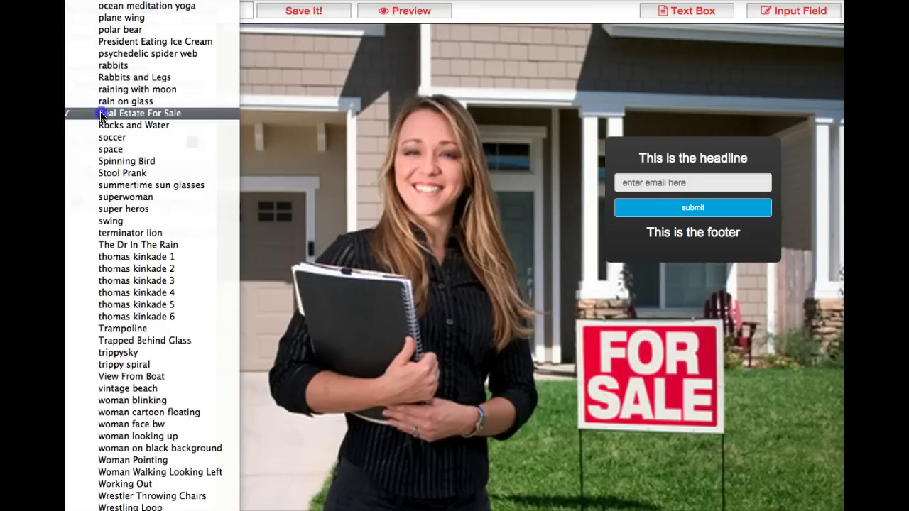
{"action": "scroll", "coordinate": [105, 124], "scroll_direction": "up", "scroll_amount": 15}
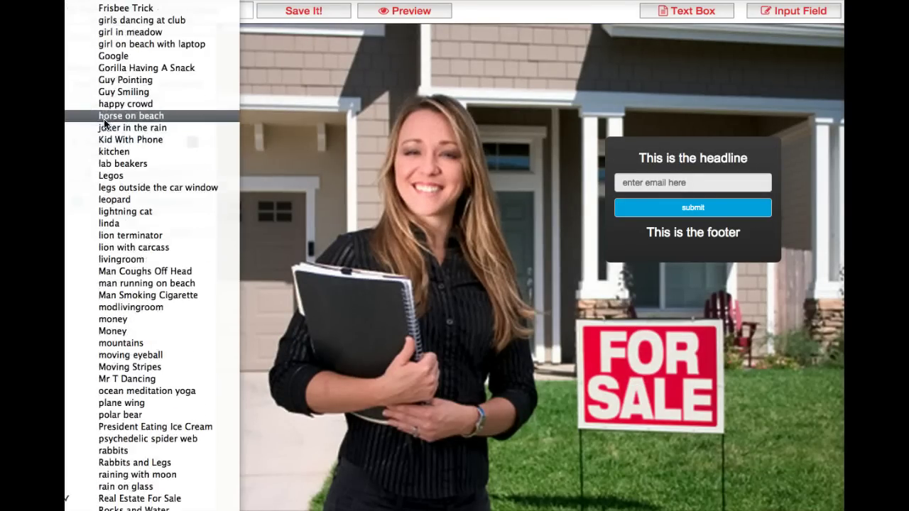
{"action": "scroll", "coordinate": [104, 124], "scroll_direction": "up", "scroll_amount": 8}
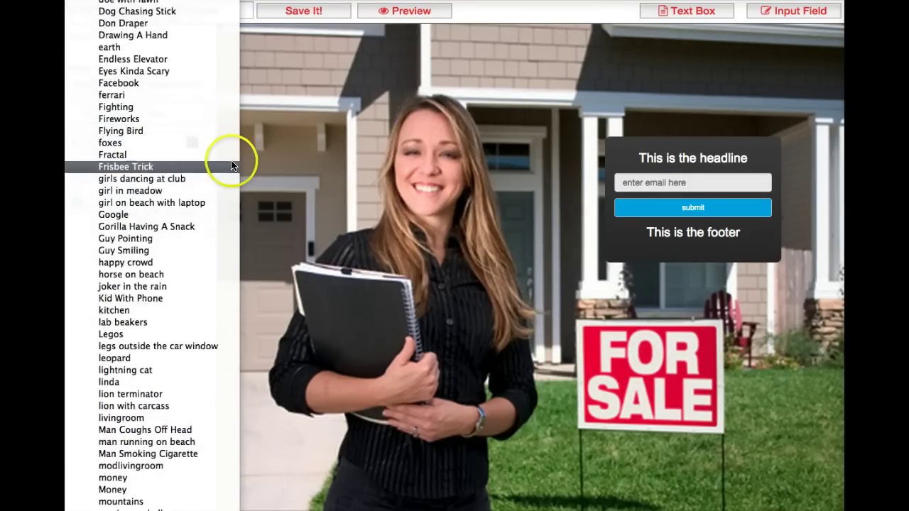
{"action": "scroll", "coordinate": [230, 165], "scroll_direction": "up", "scroll_amount": 1}
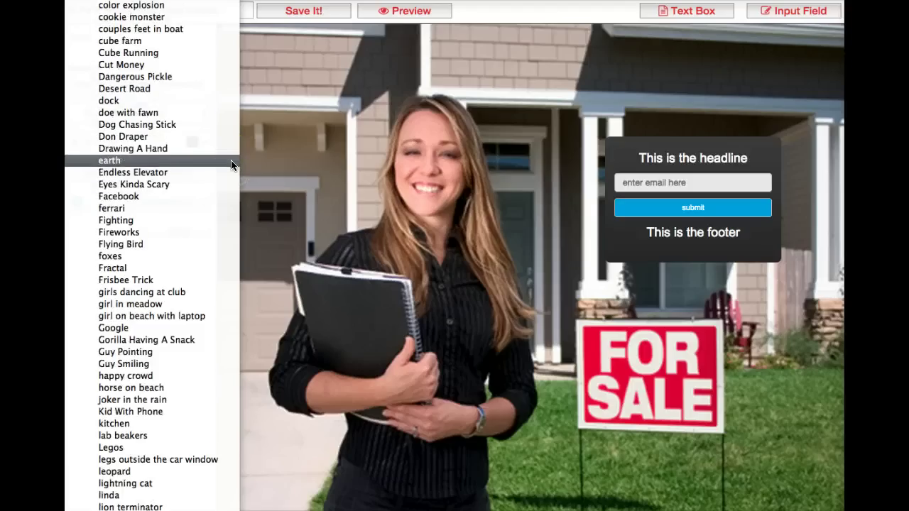
{"action": "scroll", "coordinate": [101, 300], "scroll_direction": "up", "scroll_amount": 1}
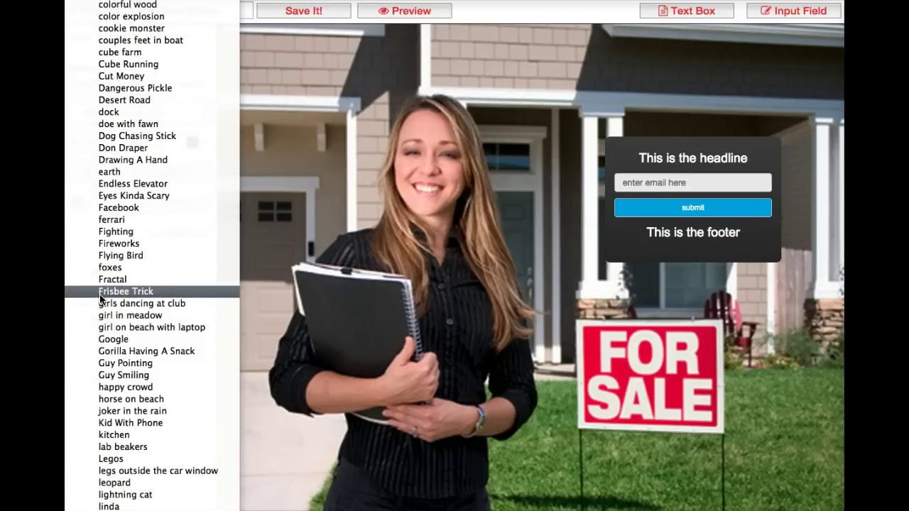
{"action": "left_click", "coordinate": [106, 279]}
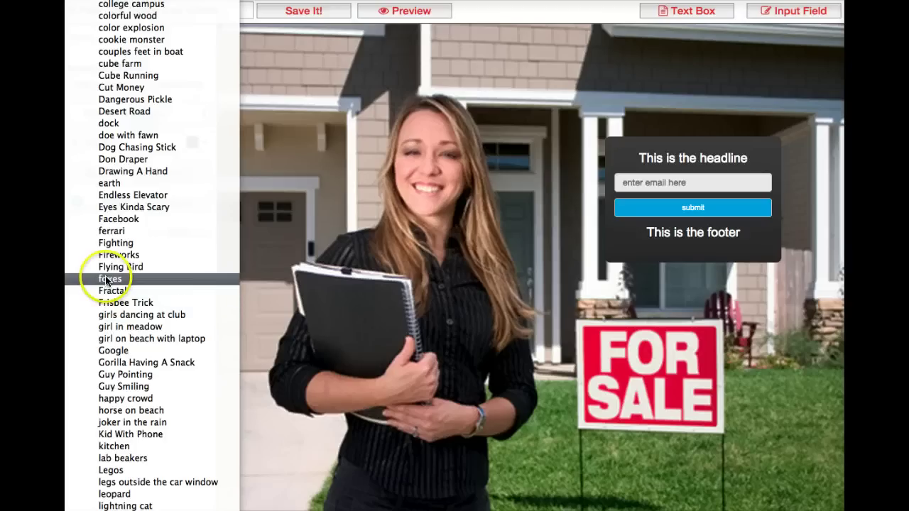
{"action": "scroll", "coordinate": [96, 462], "scroll_direction": "down", "scroll_amount": 1}
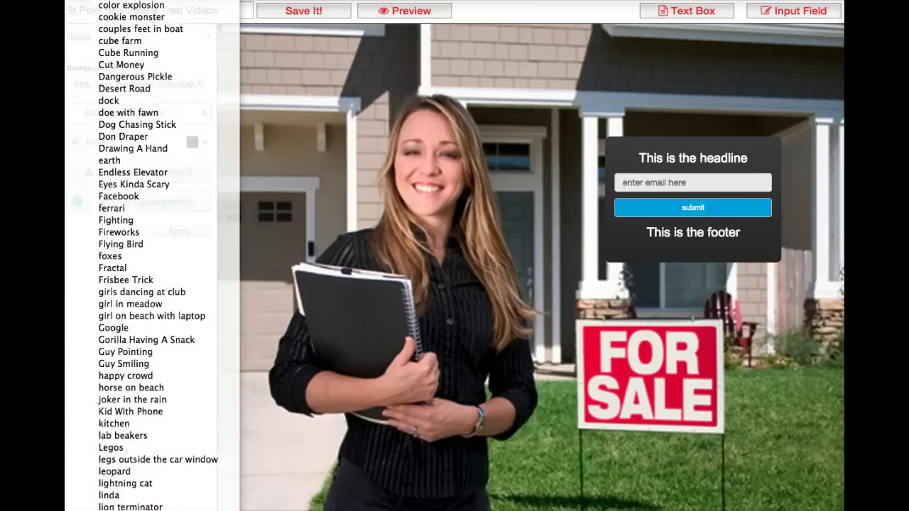
{"action": "key", "text": "Return"}
{"action": "left_click", "coordinate": [121, 116]}
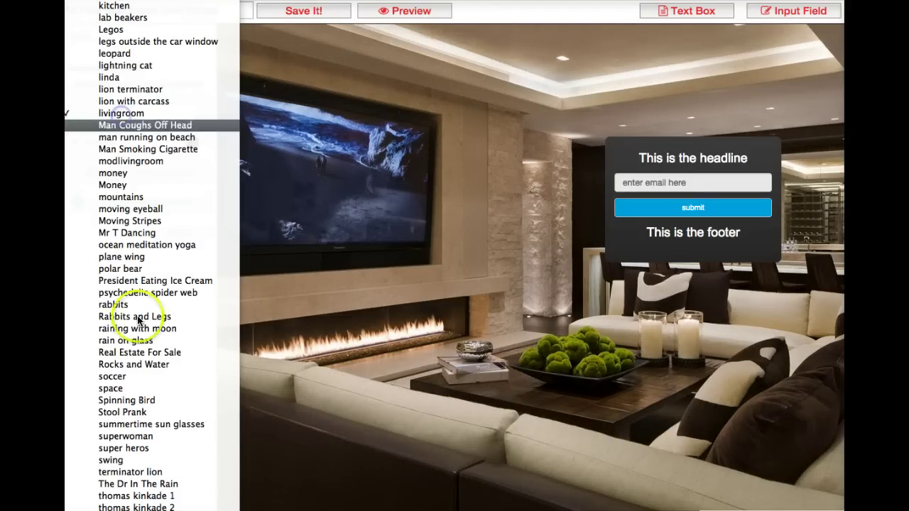
{"action": "left_click", "coordinate": [119, 160]}
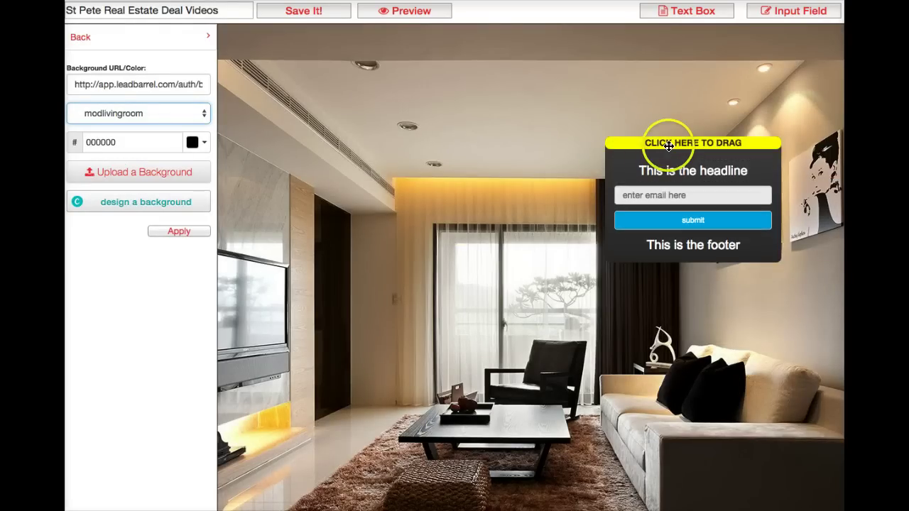
Drag the opt-in box left toward the centre and nudge it up slightly
{"action": "left_click_drag", "start_coordinate": [656, 142], "coordinate": [333, 171]}
{"action": "left_click", "coordinate": [146, 174]}
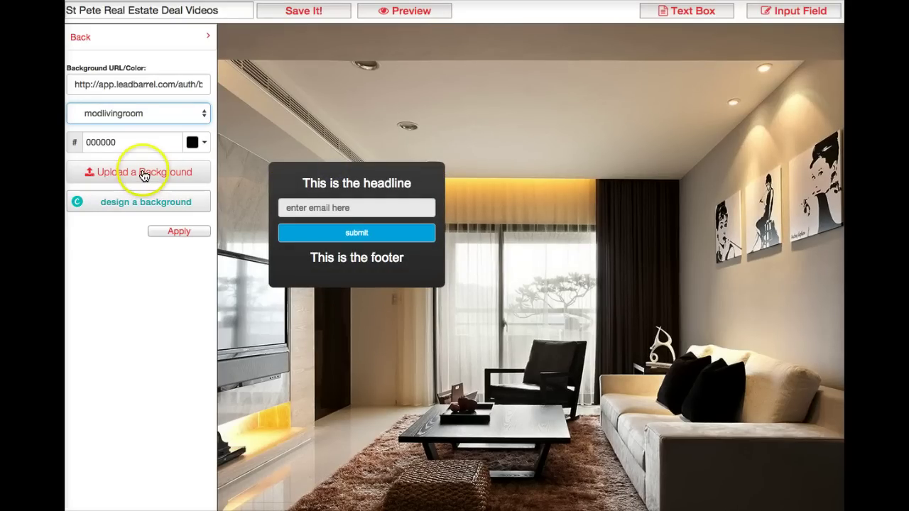
{"action": "left_click", "coordinate": [192, 145]}
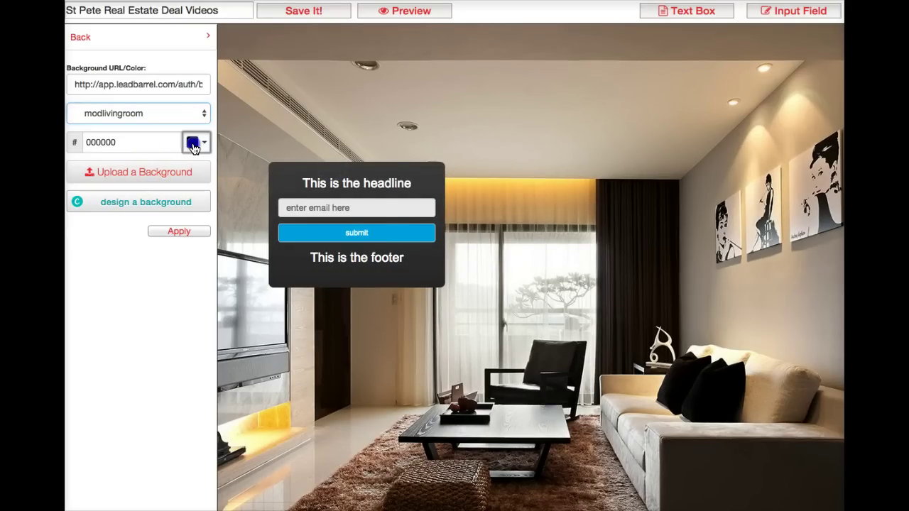
{"action": "left_click", "coordinate": [118, 310]}
{"action": "left_click_drag", "start_coordinate": [339, 166], "coordinate": [339, 115]}
{"action": "left_click", "coordinate": [79, 43]}
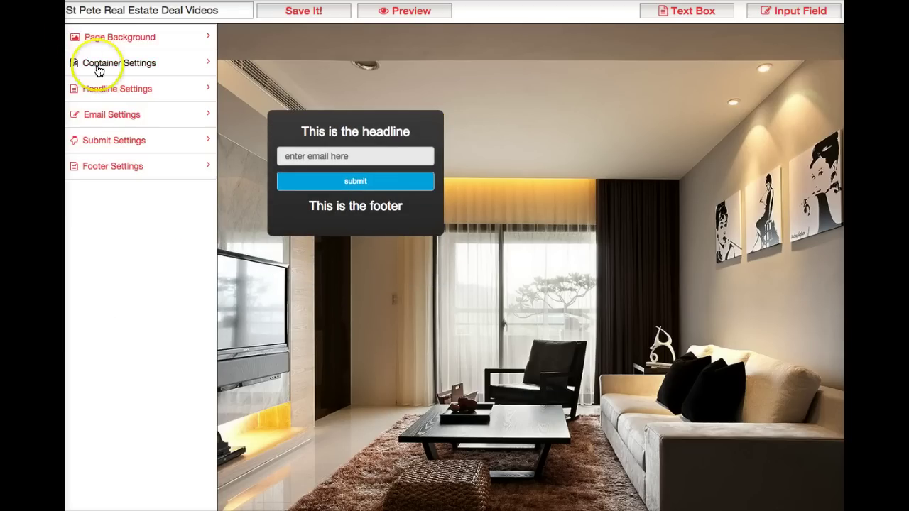
Make the opt-in container taller and set Container Color 2 to black (000000)
{"action": "left_click", "coordinate": [97, 66]}
{"action": "left_click", "coordinate": [102, 150]}
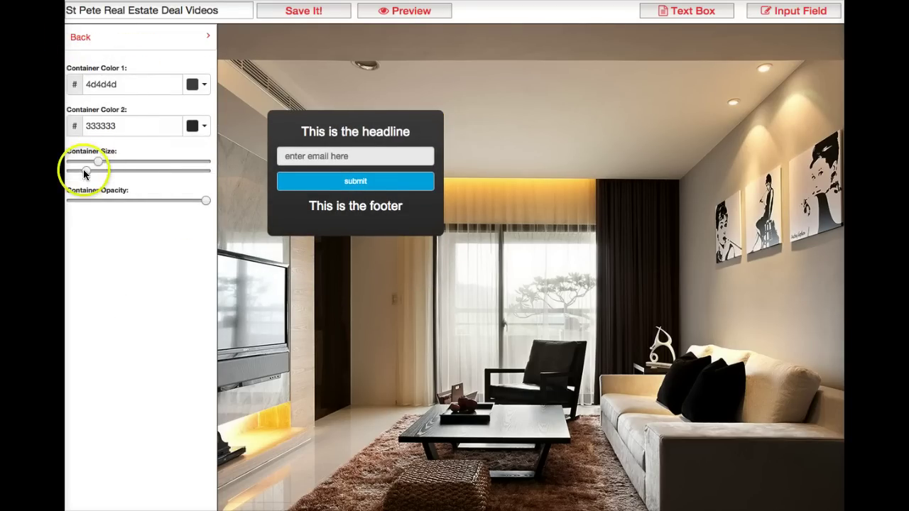
{"action": "left_click_drag", "start_coordinate": [83, 170], "coordinate": [112, 163]}
{"action": "left_click", "coordinate": [203, 126]}
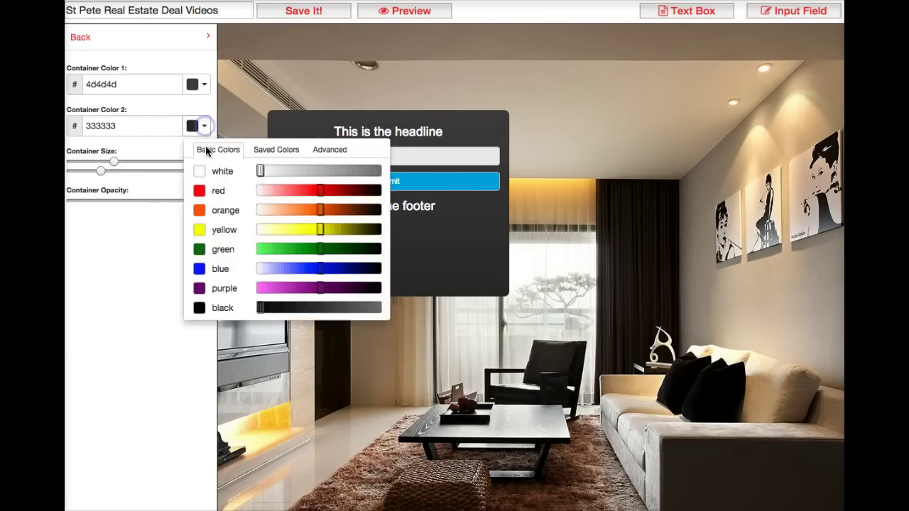
{"action": "left_click", "coordinate": [204, 308]}
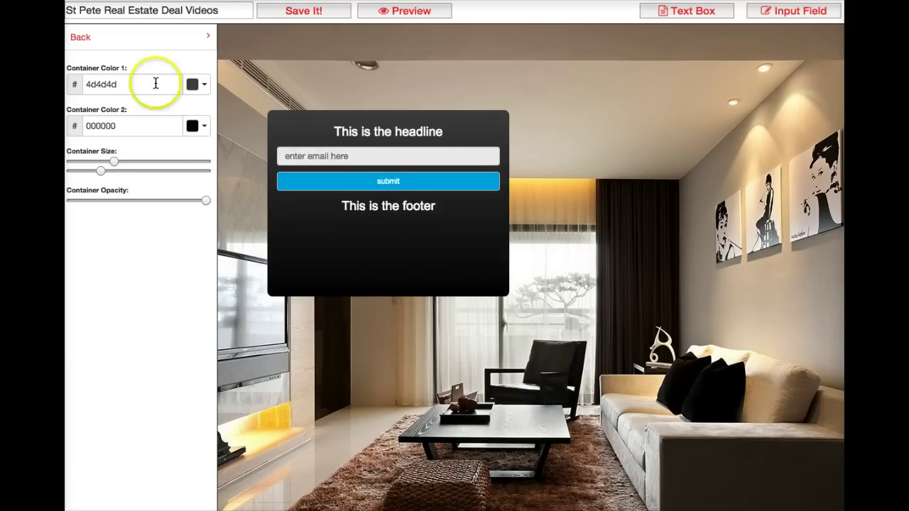
{"action": "mouse_move", "coordinate": [294, 166]}
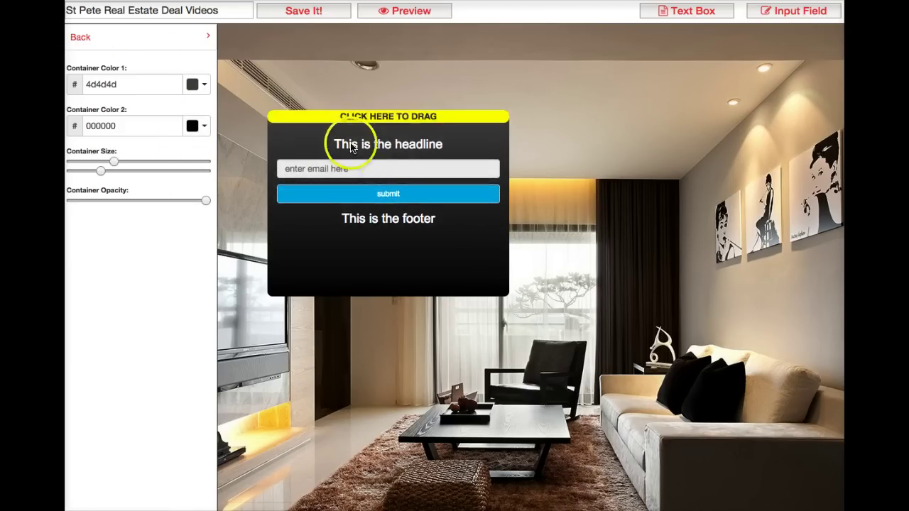
{"action": "left_click", "coordinate": [82, 38]}
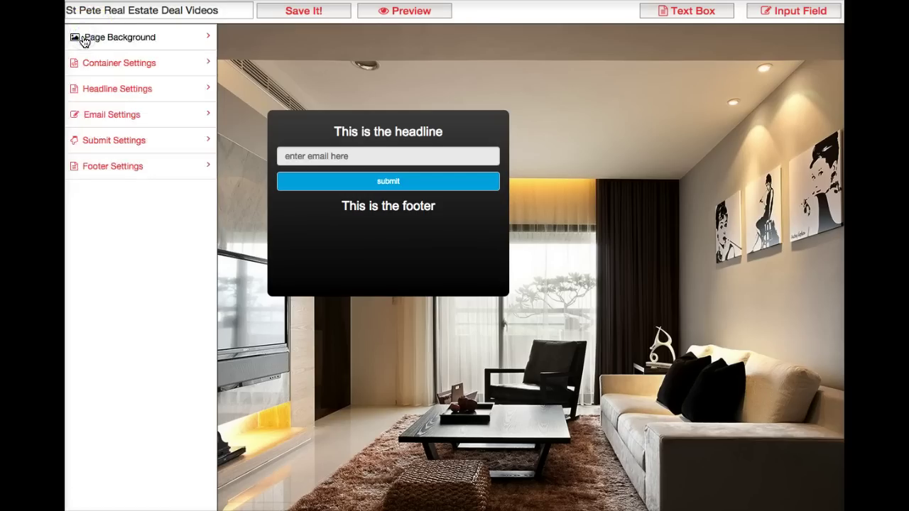
Replace the headline with 'Receive Our Latest St. Pete Florida "Real Estate Deal" Videos By Email'
{"action": "left_click", "coordinate": [106, 89]}
{"action": "left_click_drag", "start_coordinate": [235, 100], "coordinate": [72, 86]}
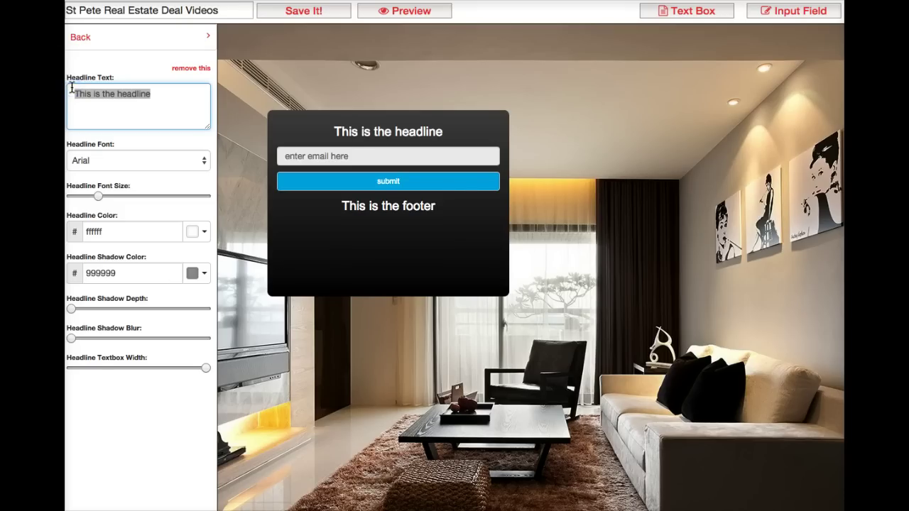
{"action": "type", "text": "Receive Our Latest St."}
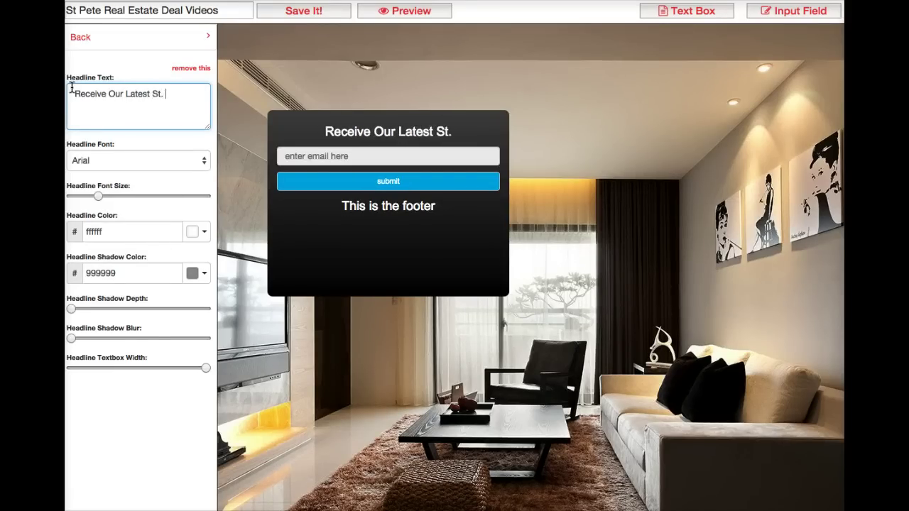
{"action": "type", "text": " Pete Flori"}
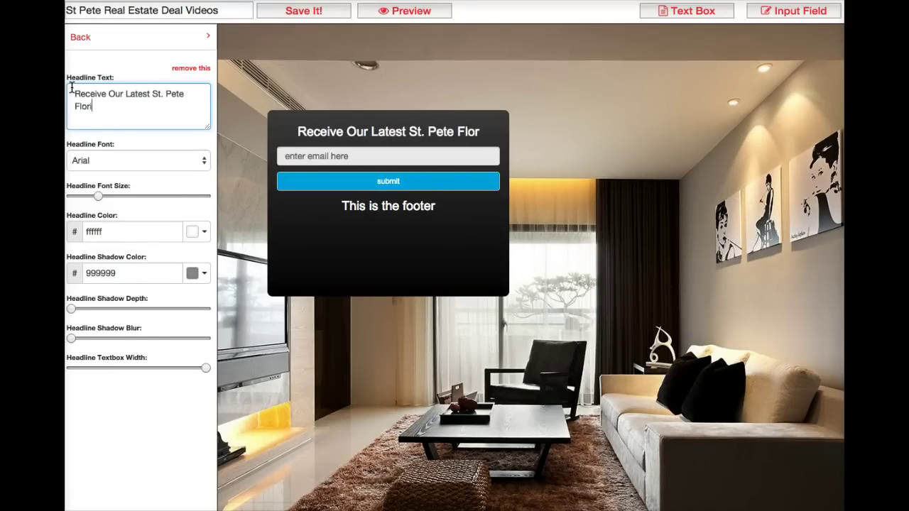
{"action": "type", "text": "da \"Re"}
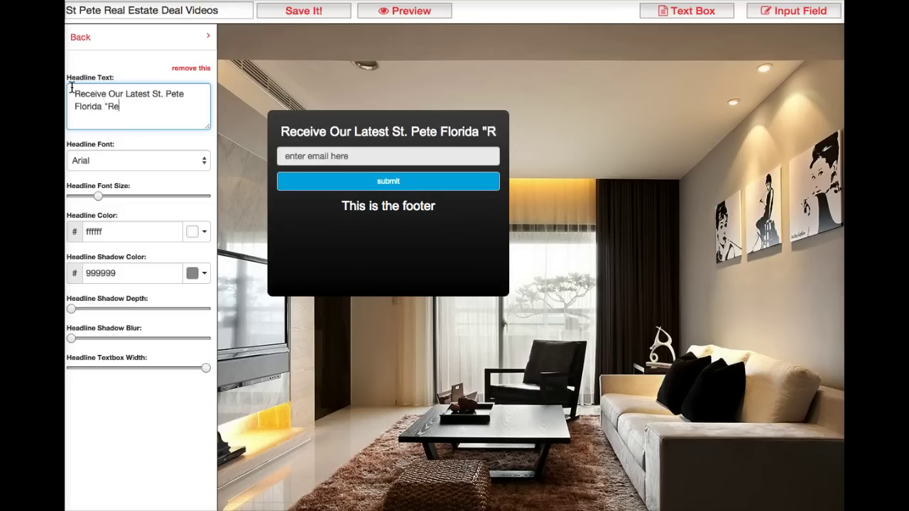
{"action": "type", "text": "al Estate Deal\" Videos By Email"}
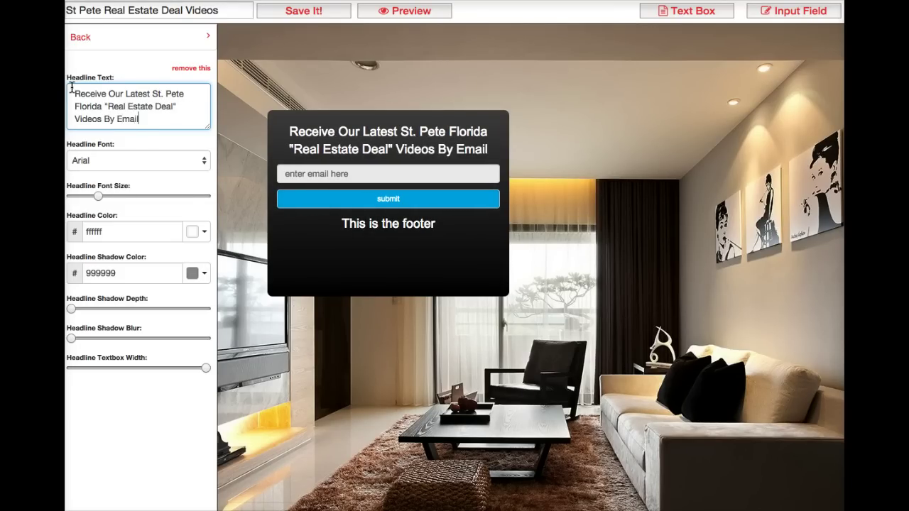
Change the headline font from Impact to Georgia
{"action": "left_click", "coordinate": [141, 159]}
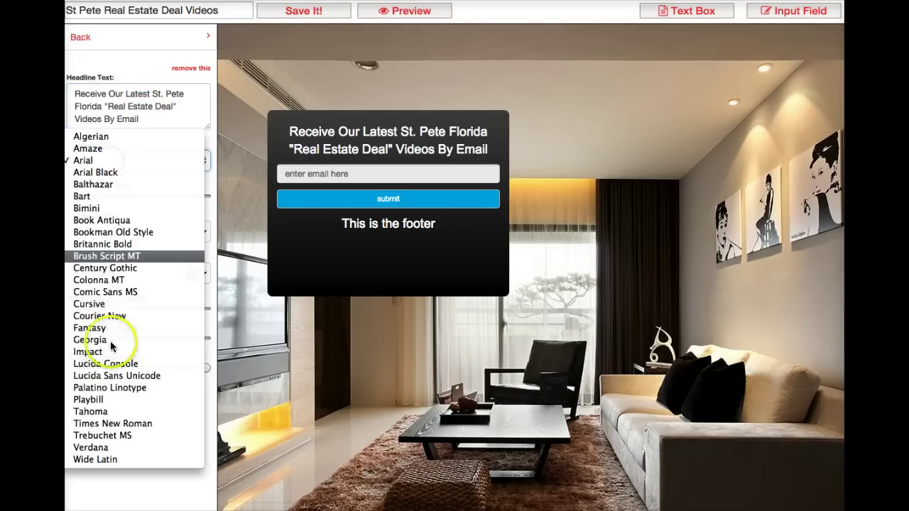
{"action": "left_click", "coordinate": [98, 400]}
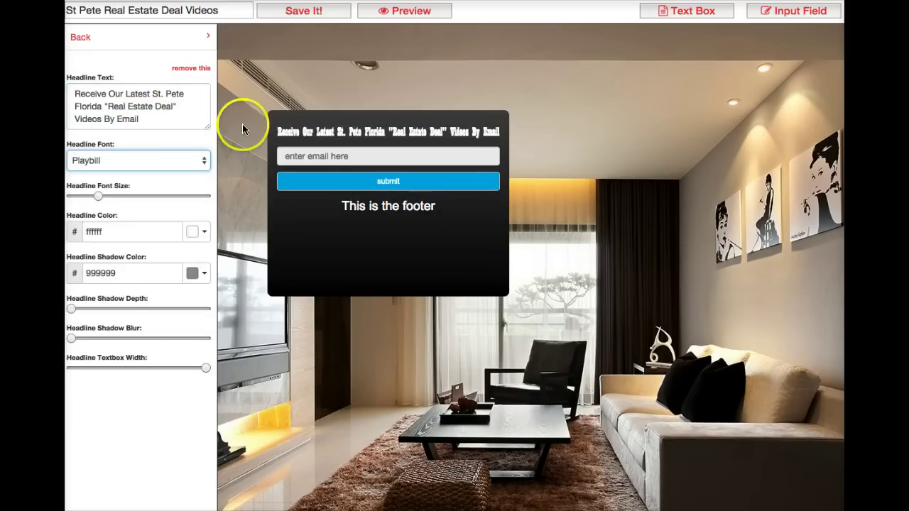
{"action": "left_click", "coordinate": [137, 160]}
{"action": "left_click", "coordinate": [118, 113]}
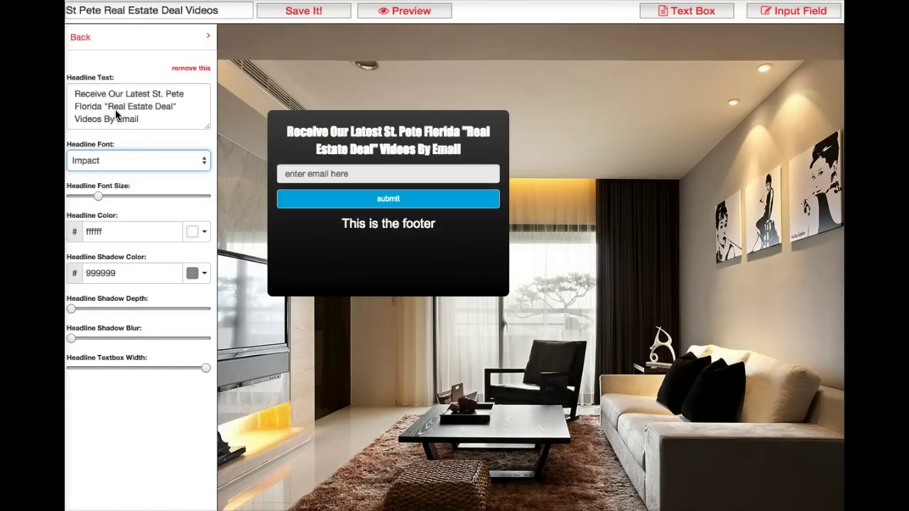
{"action": "left_click", "coordinate": [114, 157]}
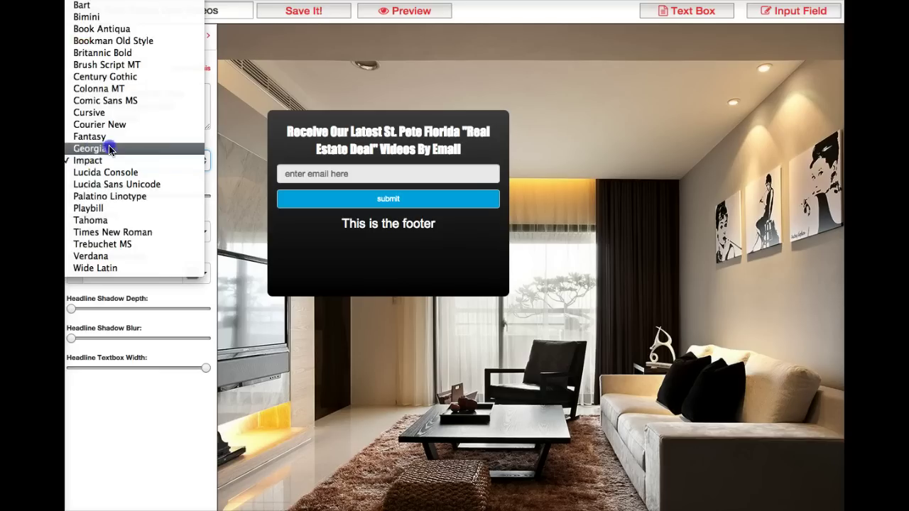
{"action": "left_click", "coordinate": [109, 148]}
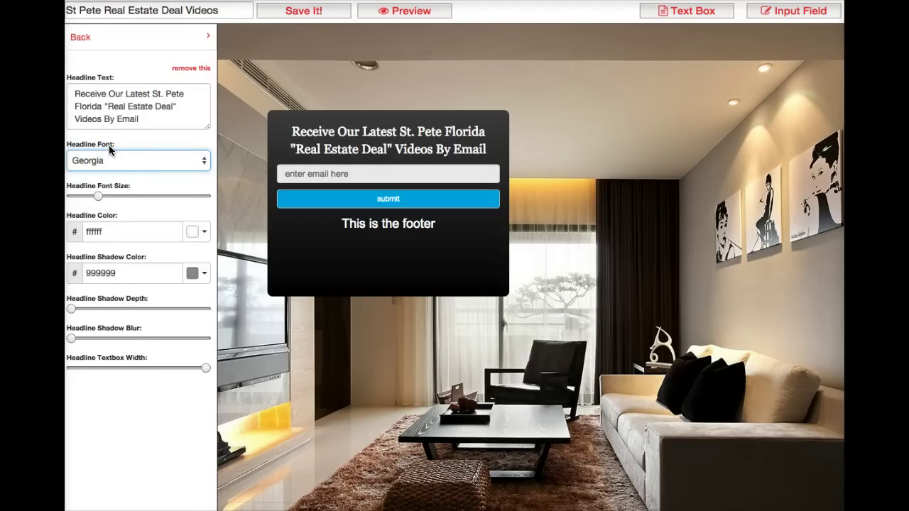
Increase the headline font size slightly and enlarge the Headline Text box
{"action": "left_click_drag", "start_coordinate": [98, 196], "coordinate": [110, 200]}
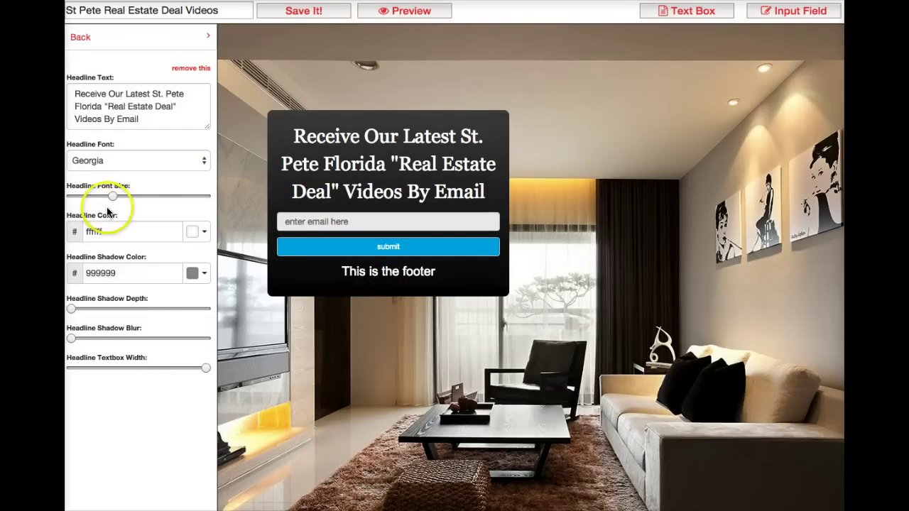
{"action": "left_click", "coordinate": [126, 231]}
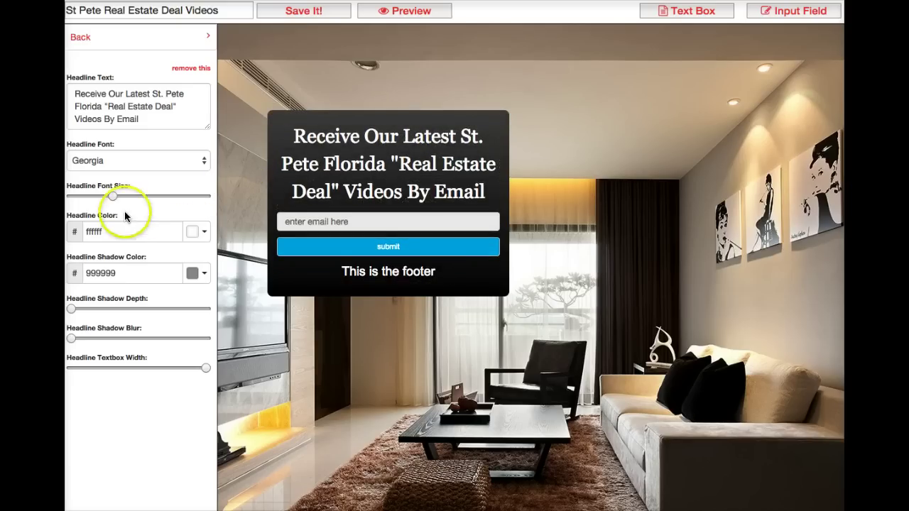
{"action": "left_click_drag", "start_coordinate": [111, 200], "coordinate": [122, 200]}
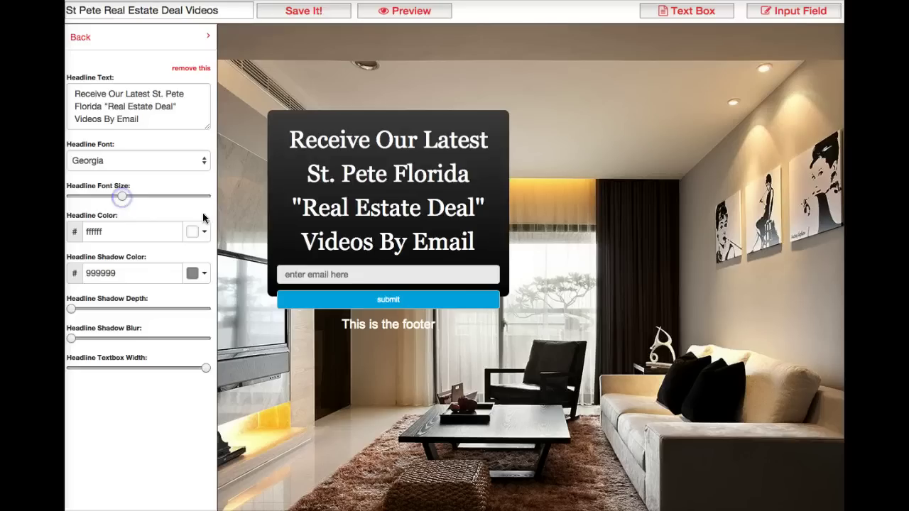
{"action": "left_click_drag", "start_coordinate": [120, 198], "coordinate": [101, 199]}
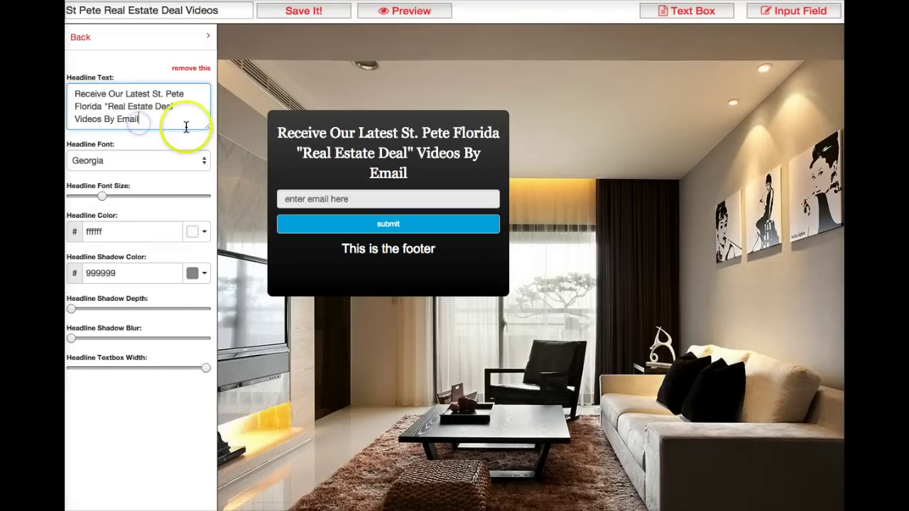
{"action": "left_click_drag", "start_coordinate": [204, 130], "coordinate": [209, 229]}
{"action": "left_click", "coordinate": [160, 156]}
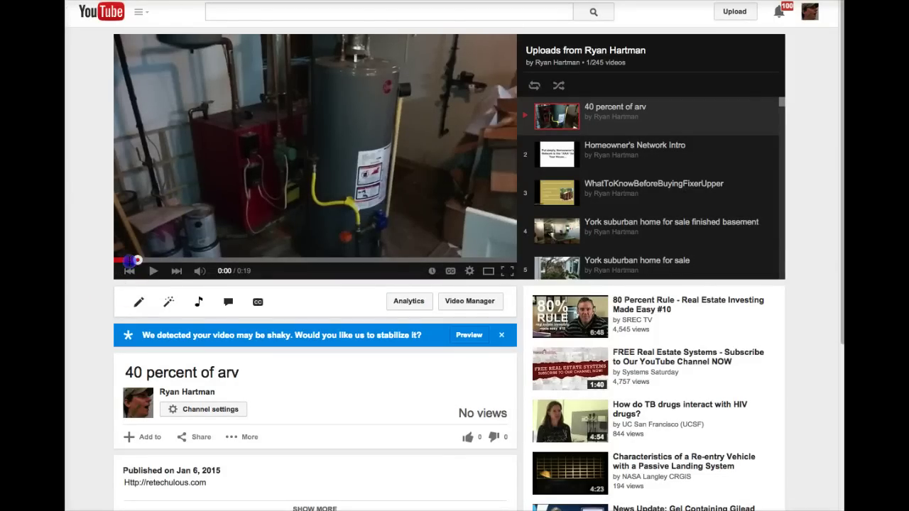
Play the '40 percent of arv' video, check its volume, restart it, and pause near the end
{"action": "left_click", "coordinate": [153, 273]}
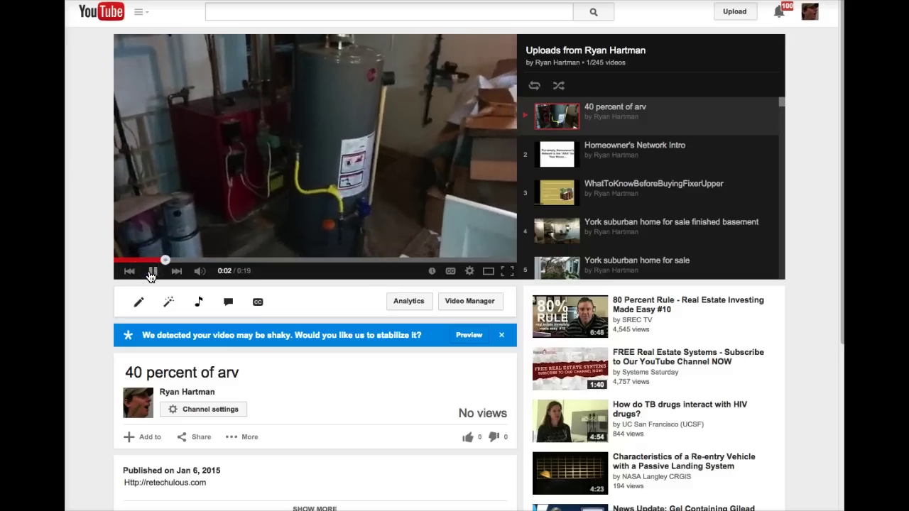
{"action": "left_click", "coordinate": [196, 267]}
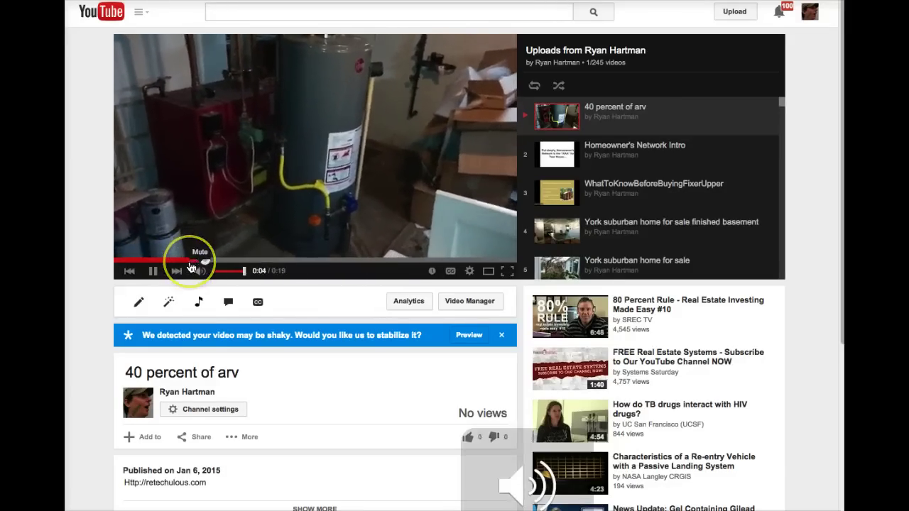
{"action": "left_click", "coordinate": [120, 260]}
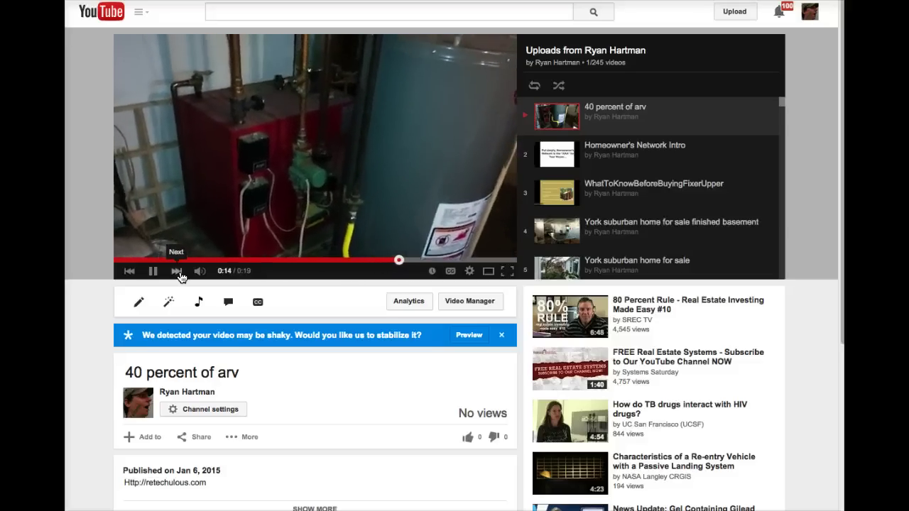
{"action": "left_click", "coordinate": [149, 276]}
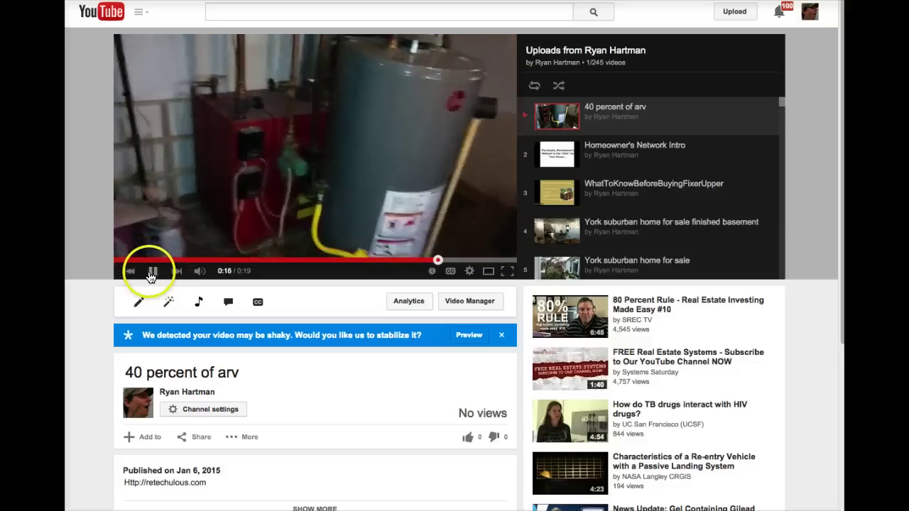
{"action": "left_click", "coordinate": [151, 272]}
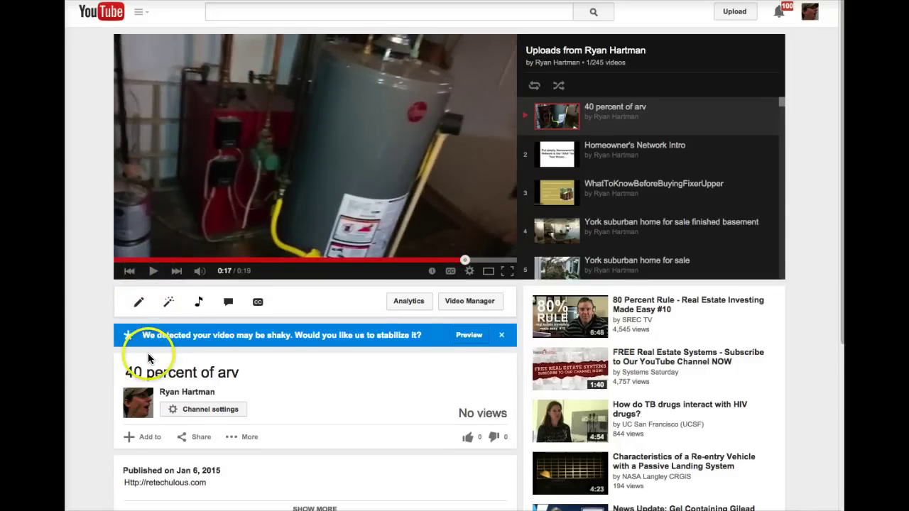
Open the video's Share > Embed panel and uncheck 'Share with playlist'
{"action": "left_click_drag", "start_coordinate": [161, 380], "coordinate": [190, 423]}
{"action": "scroll", "coordinate": [185, 412], "scroll_direction": "down", "scroll_amount": 1}
{"action": "left_click", "coordinate": [198, 402]}
{"action": "scroll", "coordinate": [197, 406], "scroll_direction": "down", "scroll_amount": 1}
{"action": "left_click", "coordinate": [191, 395]}
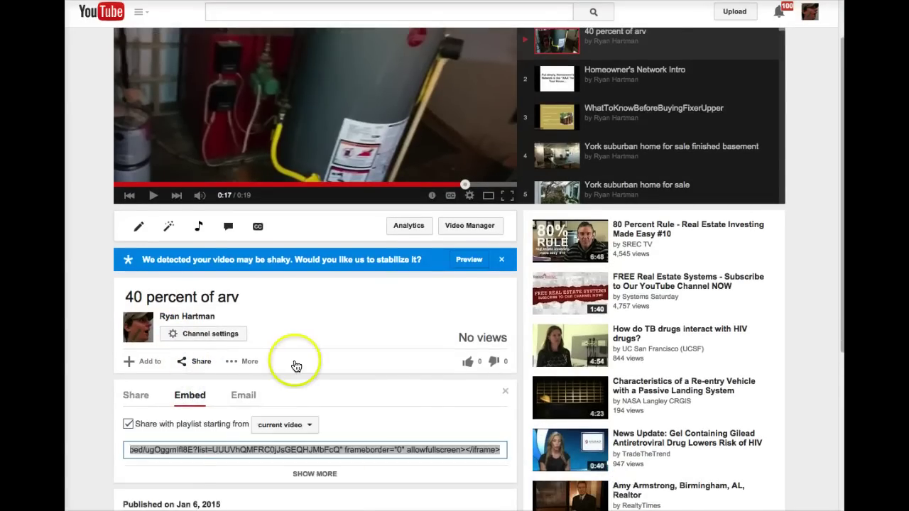
{"action": "scroll", "coordinate": [292, 360], "scroll_direction": "down", "scroll_amount": 1}
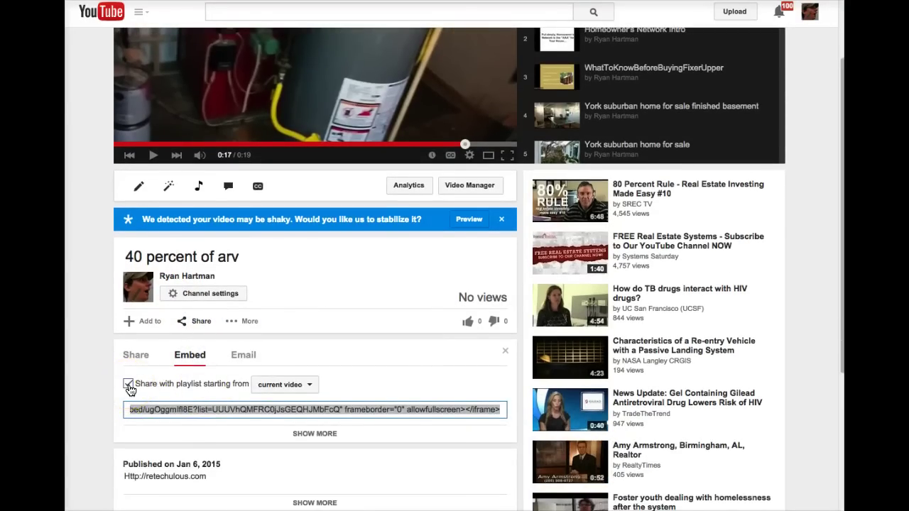
{"action": "left_click", "coordinate": [129, 388]}
{"action": "scroll", "coordinate": [162, 386], "scroll_direction": "down", "scroll_amount": 1}
Select the whole iframe embed code and copy it
{"action": "left_click_drag", "start_coordinate": [132, 386], "coordinate": [524, 393]}
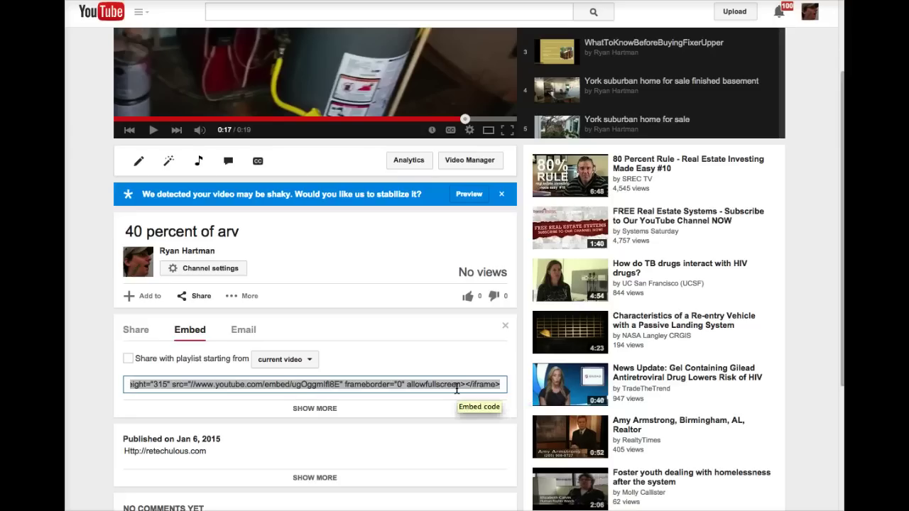
{"action": "scroll", "coordinate": [231, 386], "scroll_direction": "up", "scroll_amount": 1}
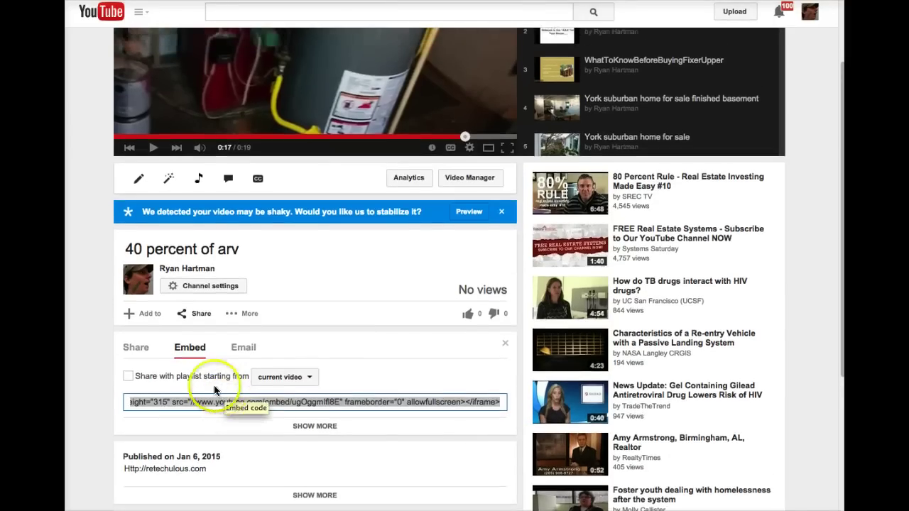
{"action": "left_click", "coordinate": [142, 402]}
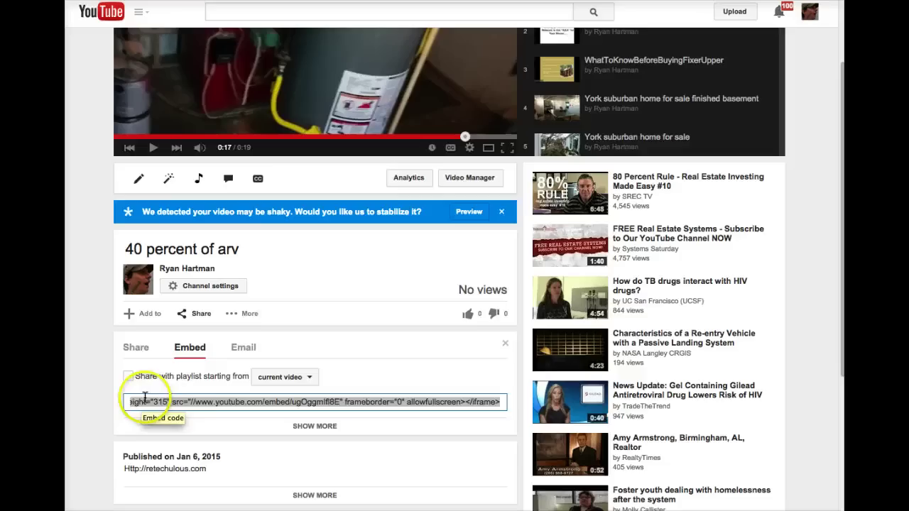
{"action": "right_click", "coordinate": [236, 402]}
{"action": "left_click", "coordinate": [254, 387]}
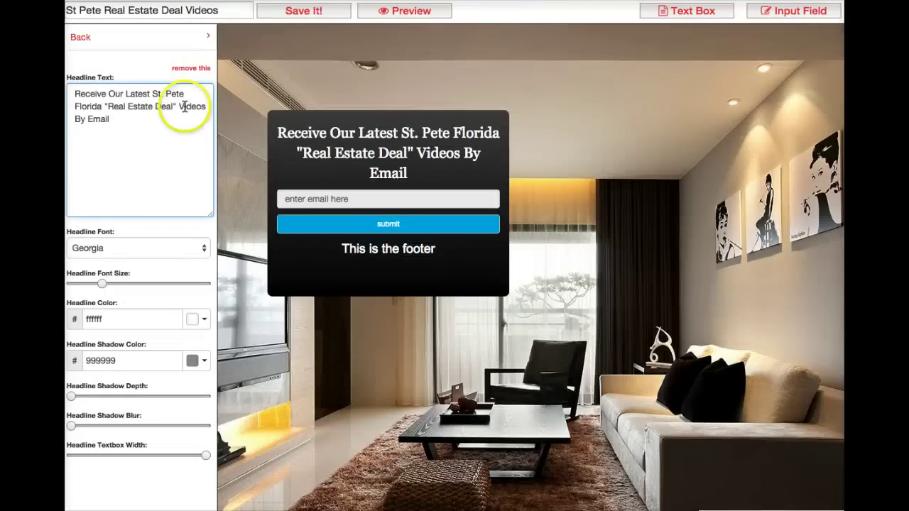
Add a <br/> below the headline and paste the YouTube embed code
{"action": "left_click", "coordinate": [116, 150]}
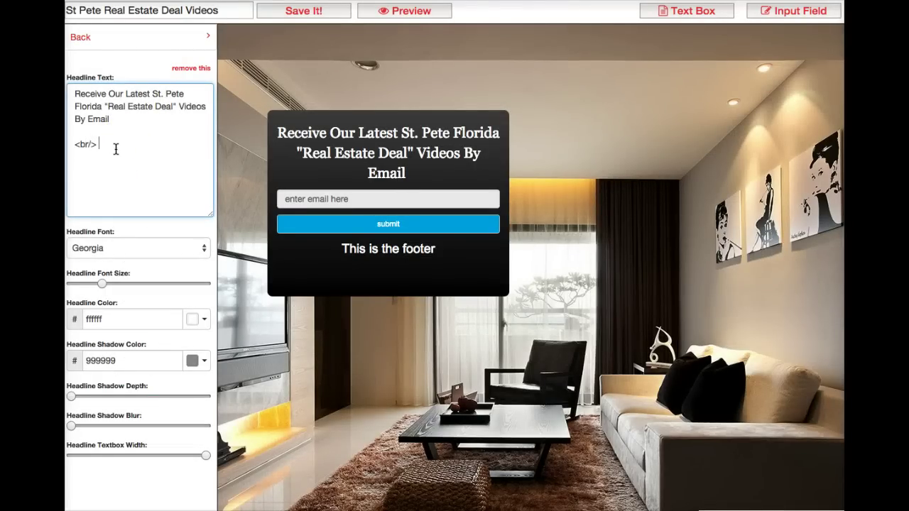
{"action": "type", "text": "<br/>"}
{"action": "key", "text": "ctrl+v"}
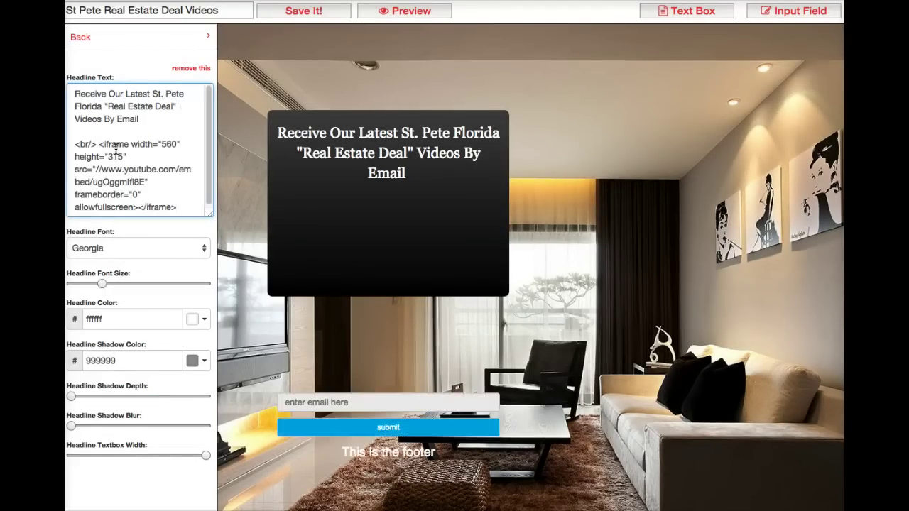
{"action": "type", "text": "<?"}
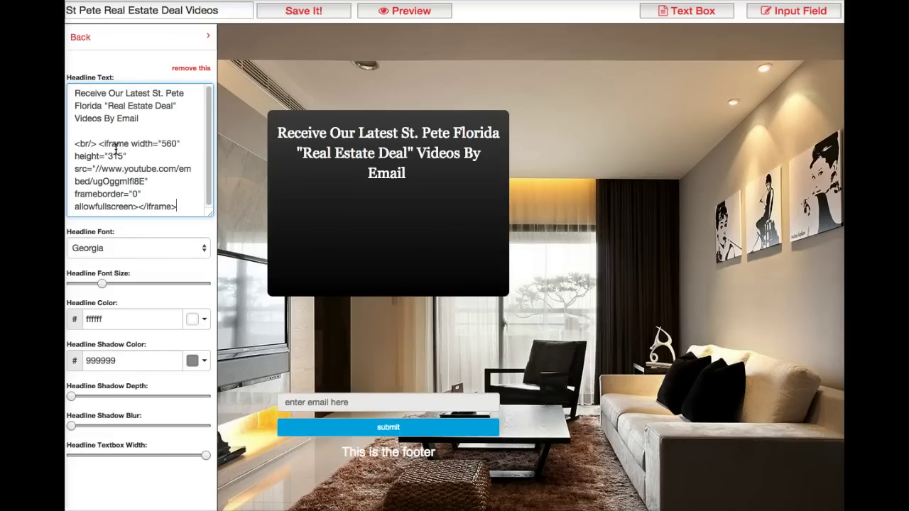
{"action": "left_click", "coordinate": [115, 168]}
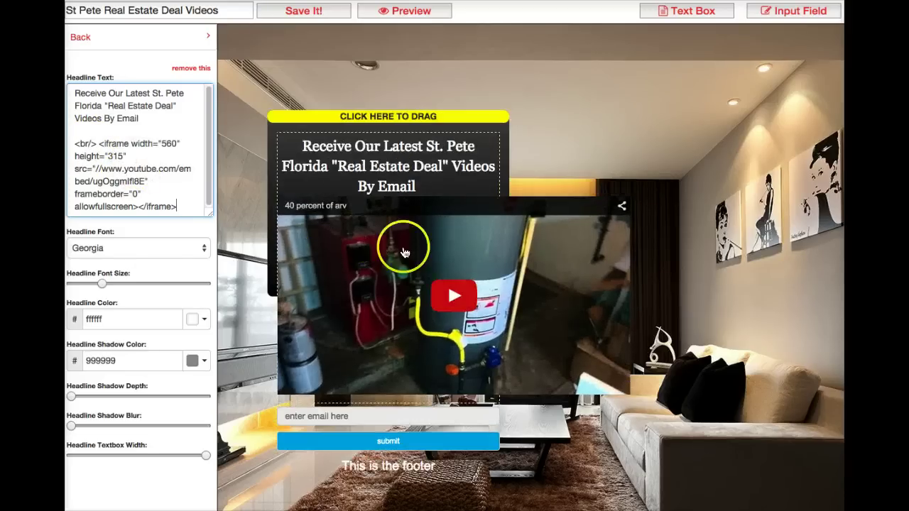
{"action": "left_click", "coordinate": [106, 134]}
Resize the embedded player from 560×315 to 320 wide by 200 high
{"action": "left_click", "coordinate": [180, 139]}
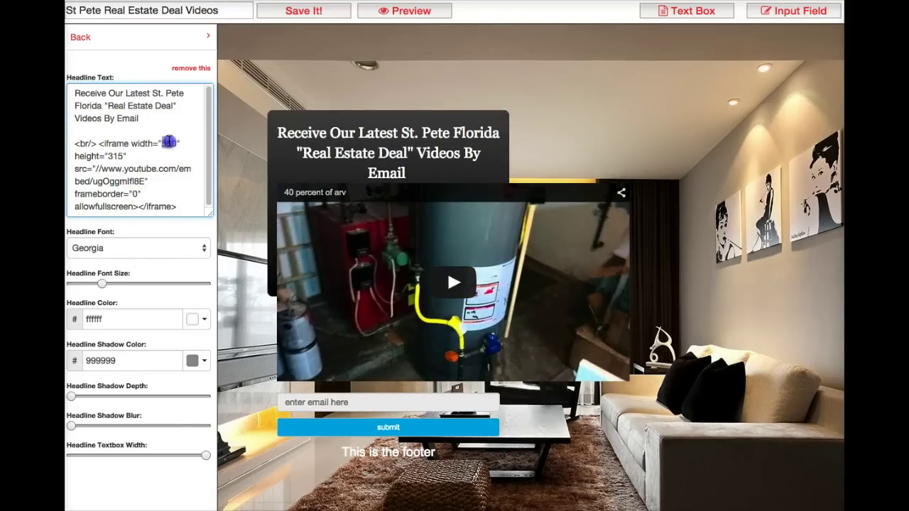
{"action": "type", "text": "25"}
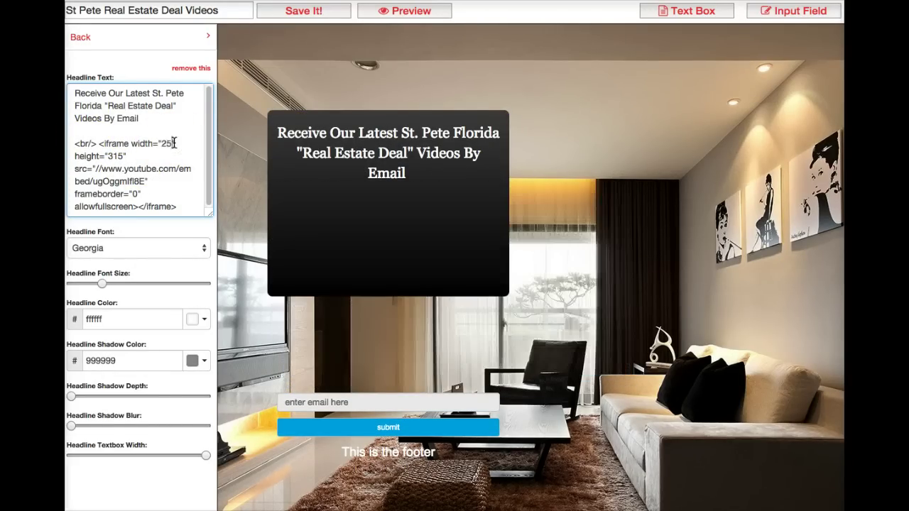
{"action": "left_click", "coordinate": [106, 155]}
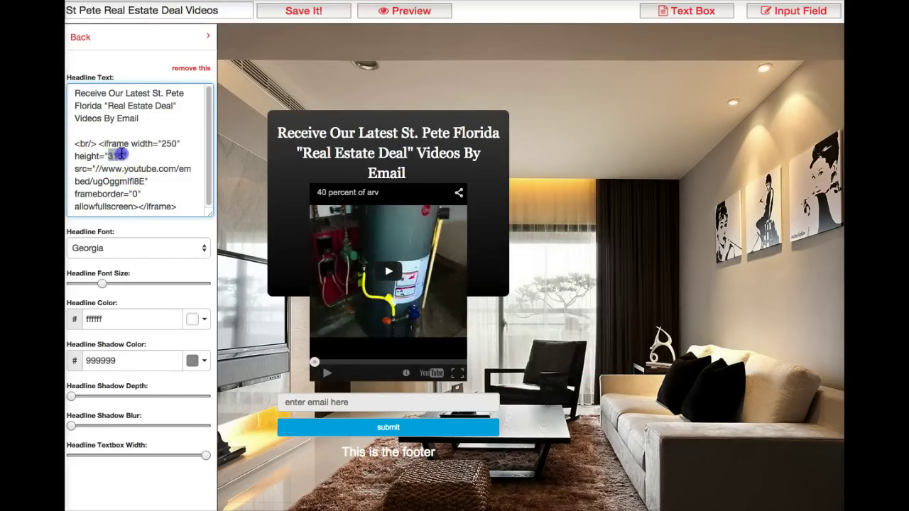
{"action": "type", "text": "200"}
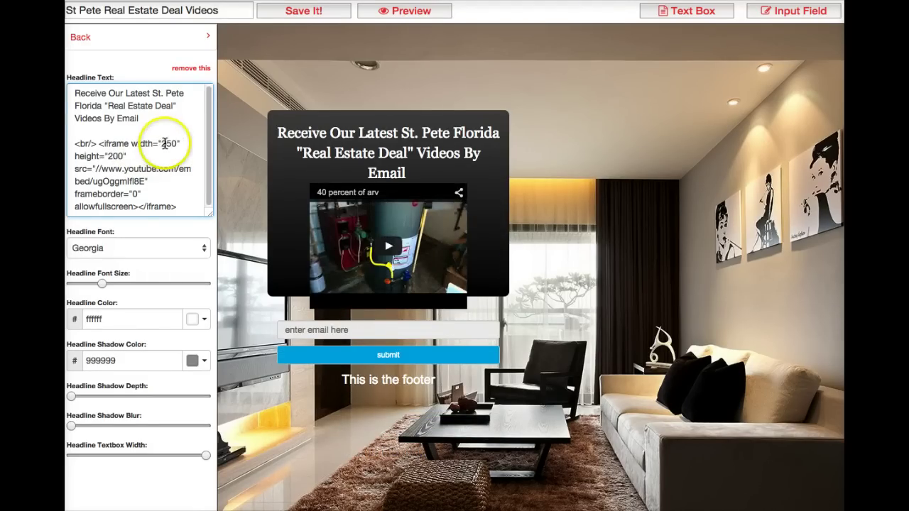
{"action": "left_click", "coordinate": [166, 143]}
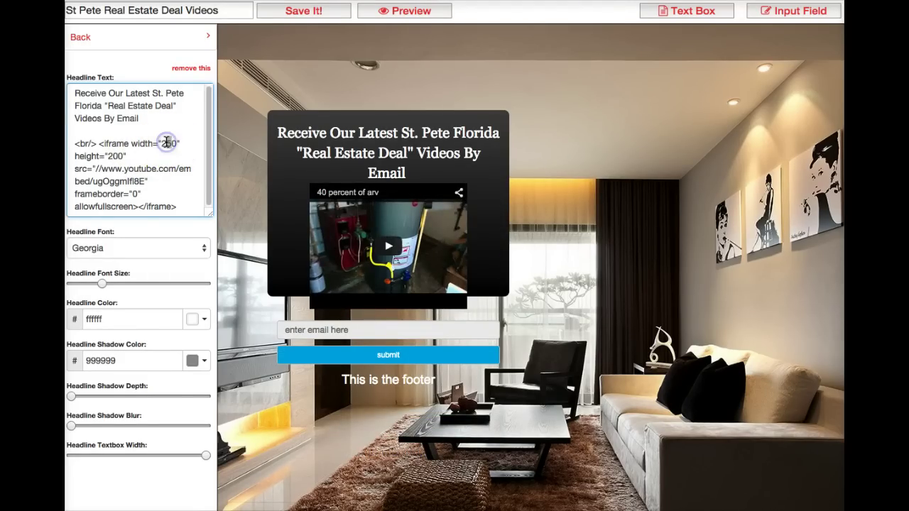
{"action": "key", "text": "BackSpace"}
{"action": "type", "text": "7"}
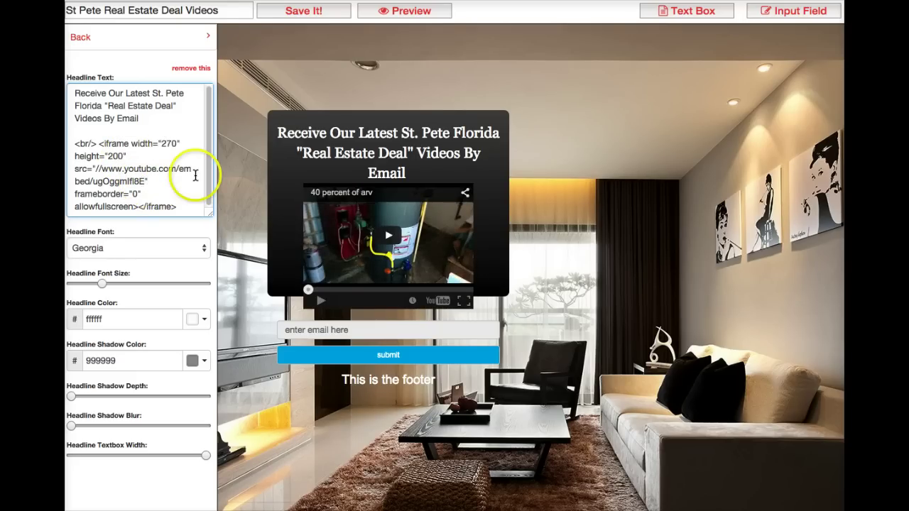
{"action": "mouse_move", "coordinate": [379, 210]}
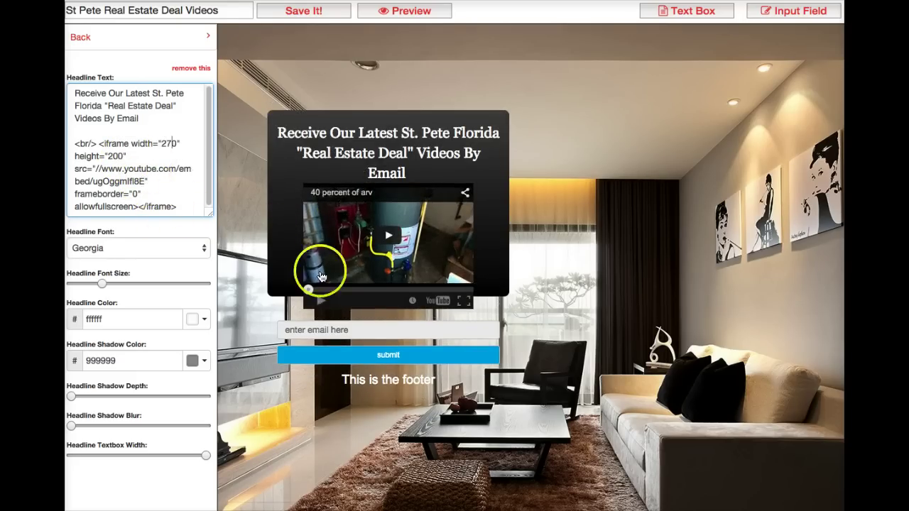
{"action": "left_click", "coordinate": [171, 143]}
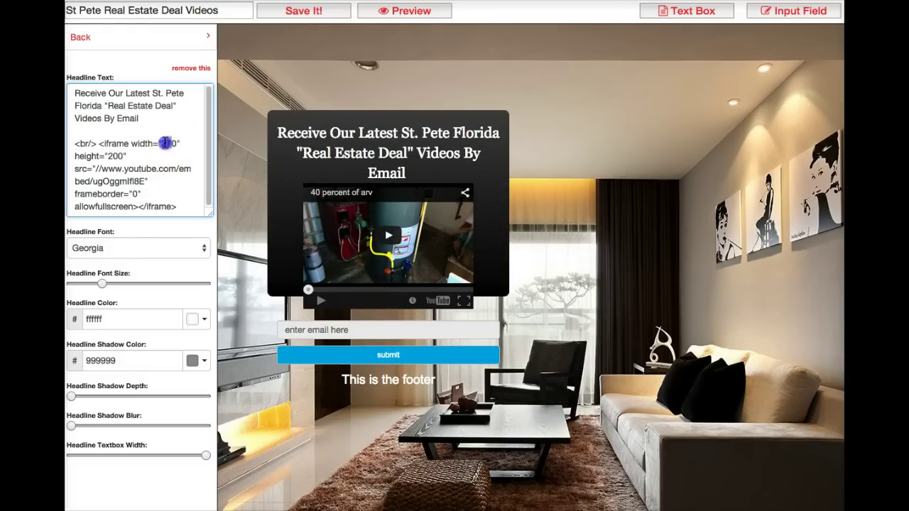
{"action": "type", "text": "320"}
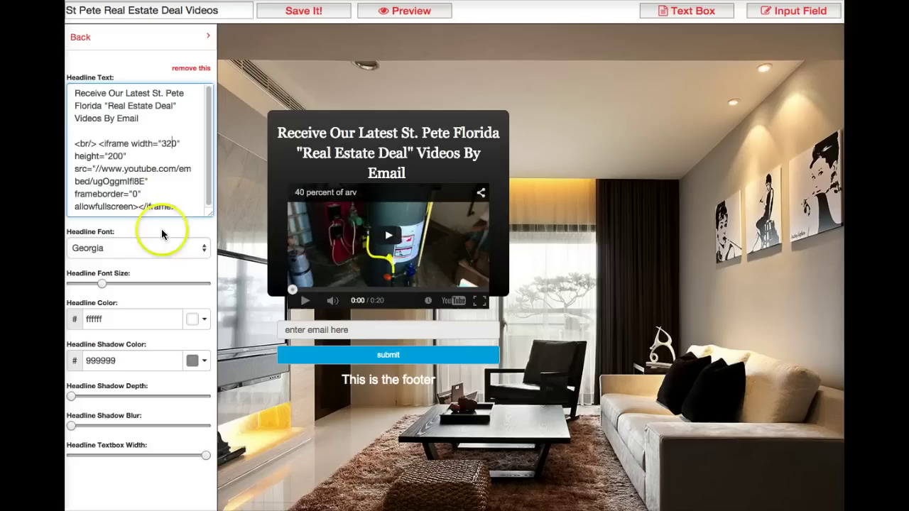
{"action": "mouse_move", "coordinate": [371, 309]}
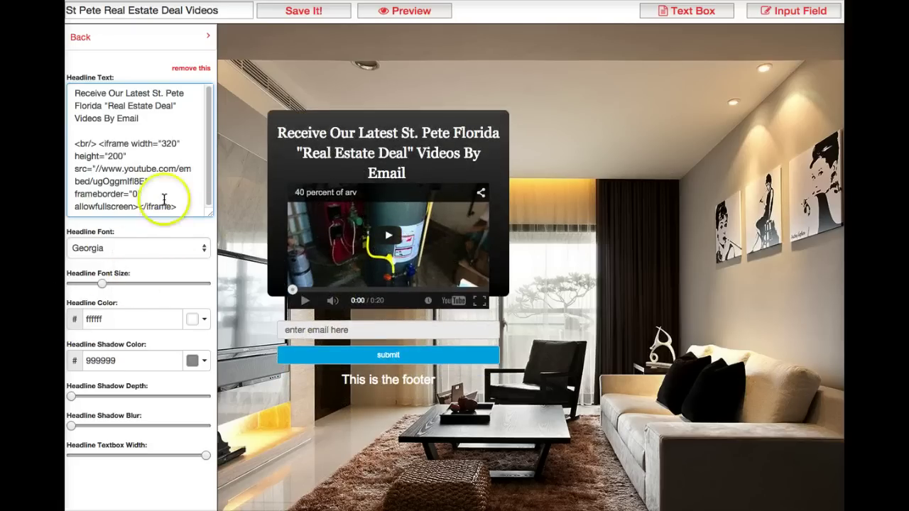
Add &autoplay=1 after the video id, then remove it again
{"action": "left_click", "coordinate": [186, 210]}
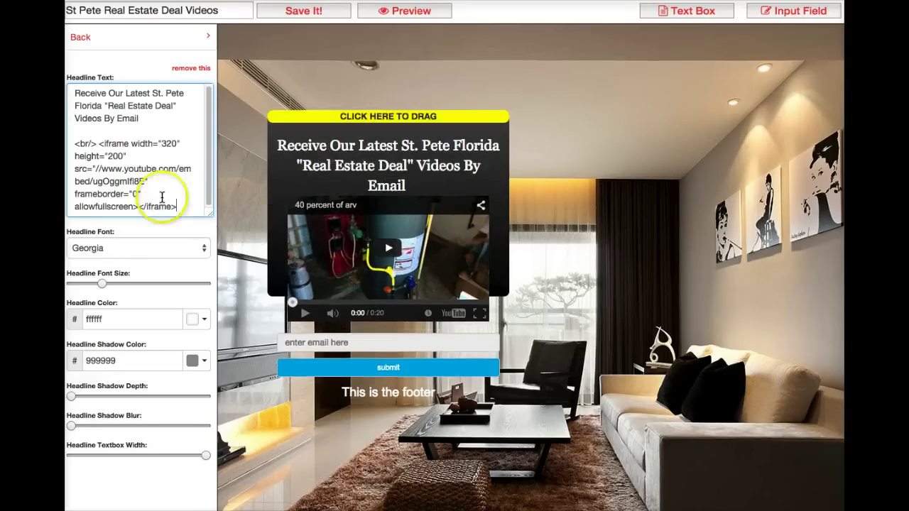
{"action": "left_click", "coordinate": [144, 180]}
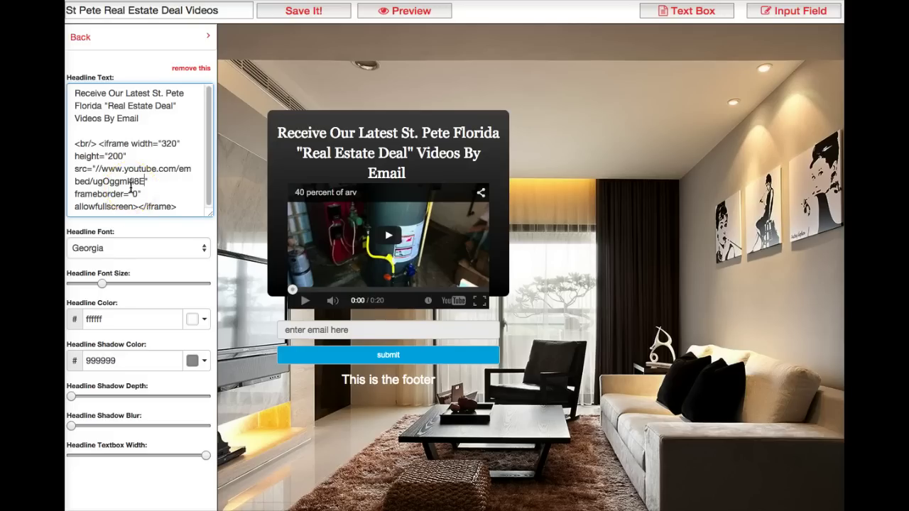
{"action": "type", "text": "&autoplay=1"}
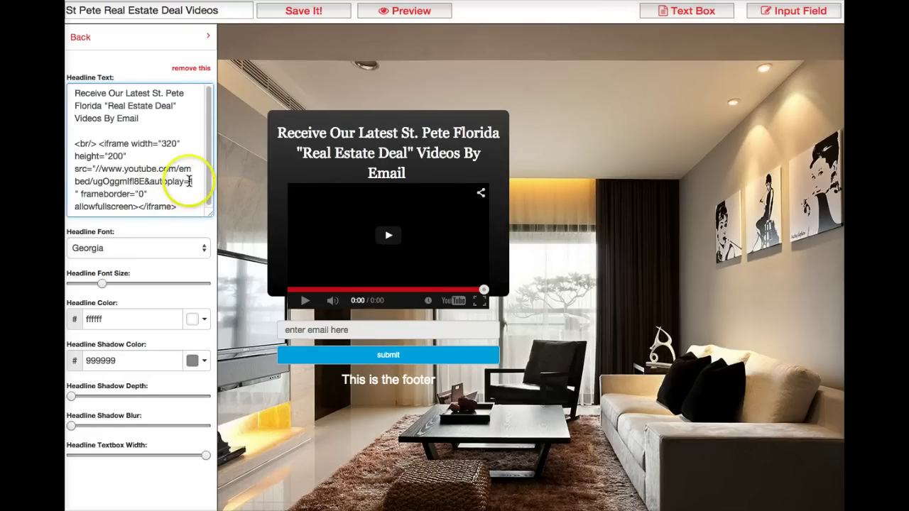
{"action": "key", "text": "BackSpace"}
{"action": "key", "text": "BackSpace"}
{"action": "key", "text": "BackSpace"}
{"action": "key", "text": "BackSpace"}
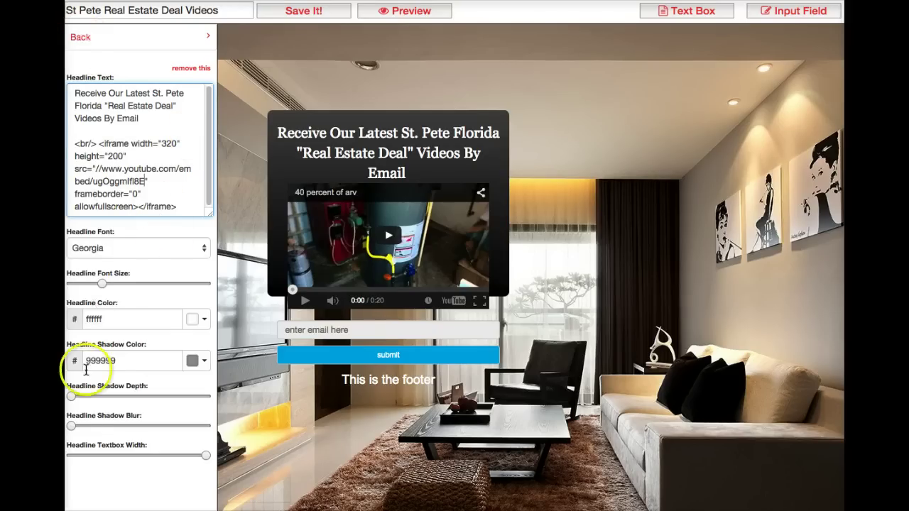
Enlarge the container so it encloses the email field, submit button and footer
{"action": "left_click", "coordinate": [78, 37]}
{"action": "left_click", "coordinate": [88, 63]}
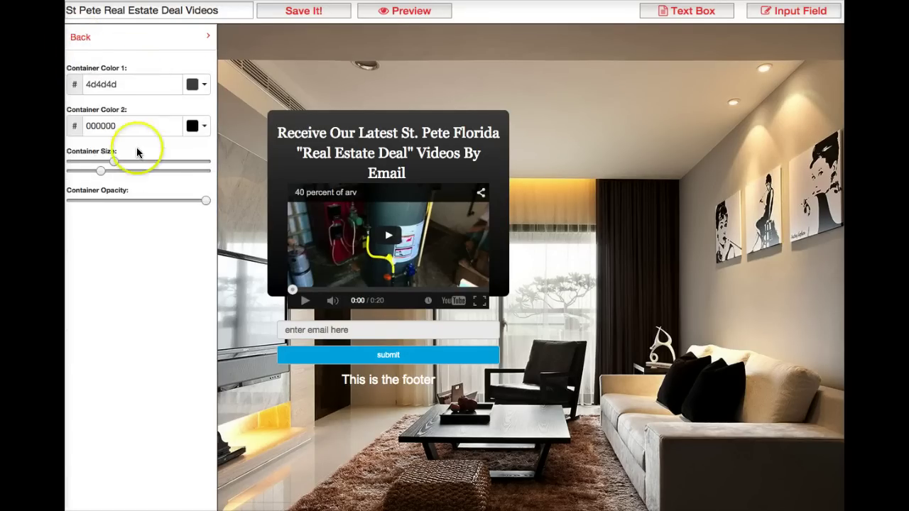
{"action": "left_click_drag", "start_coordinate": [97, 171], "coordinate": [130, 178]}
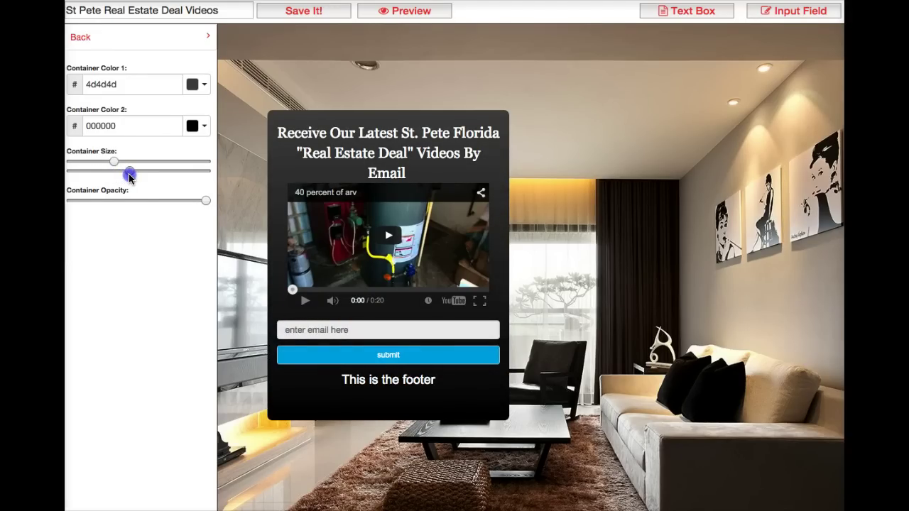
{"action": "left_click_drag", "start_coordinate": [130, 177], "coordinate": [129, 176]}
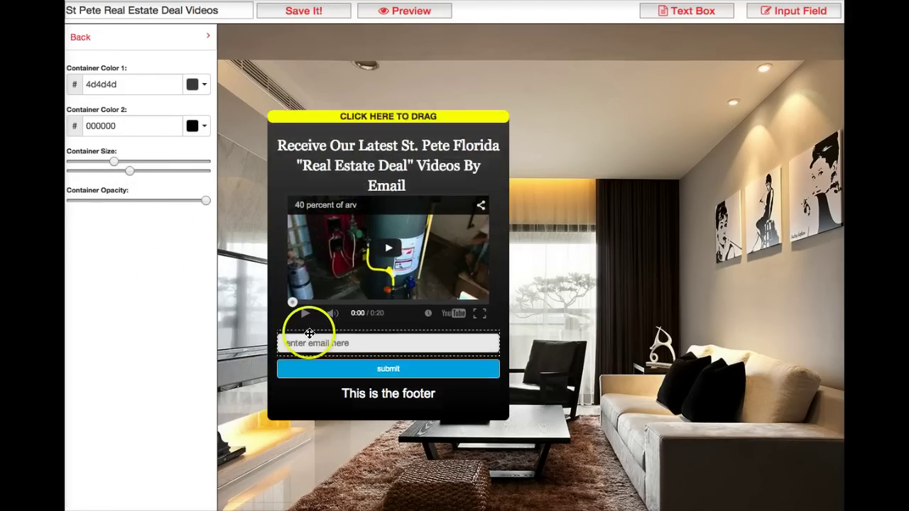
{"action": "left_click", "coordinate": [80, 41]}
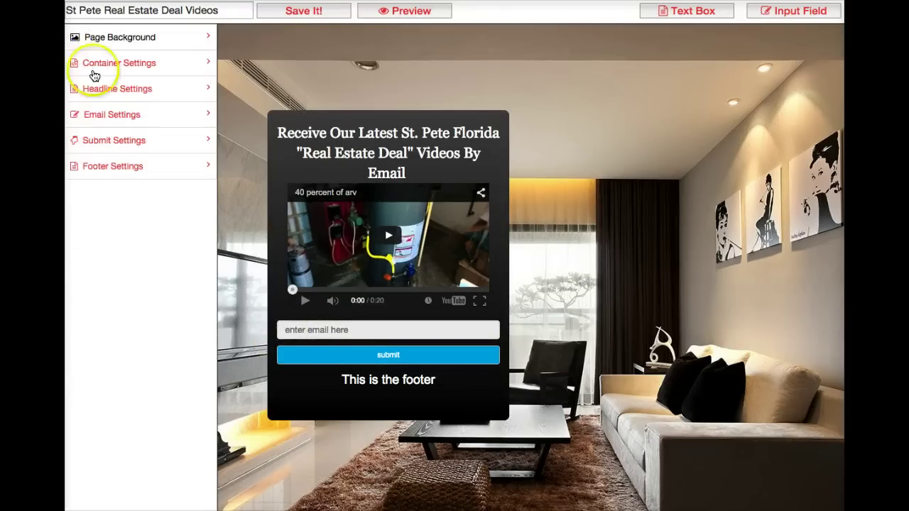
Set the submit button colour to dark red c70000
{"action": "left_click", "coordinate": [75, 140]}
{"action": "left_click", "coordinate": [203, 197]}
{"action": "left_click", "coordinate": [196, 300]}
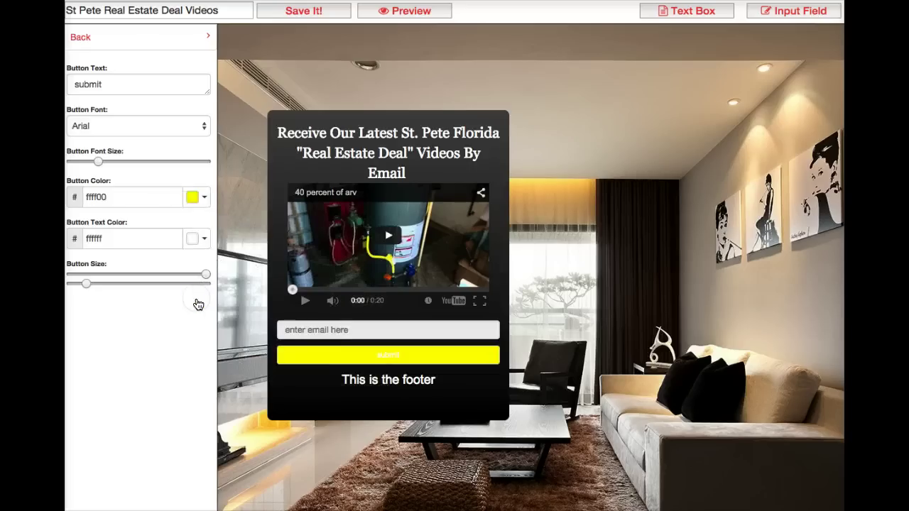
{"action": "left_click", "coordinate": [189, 198]}
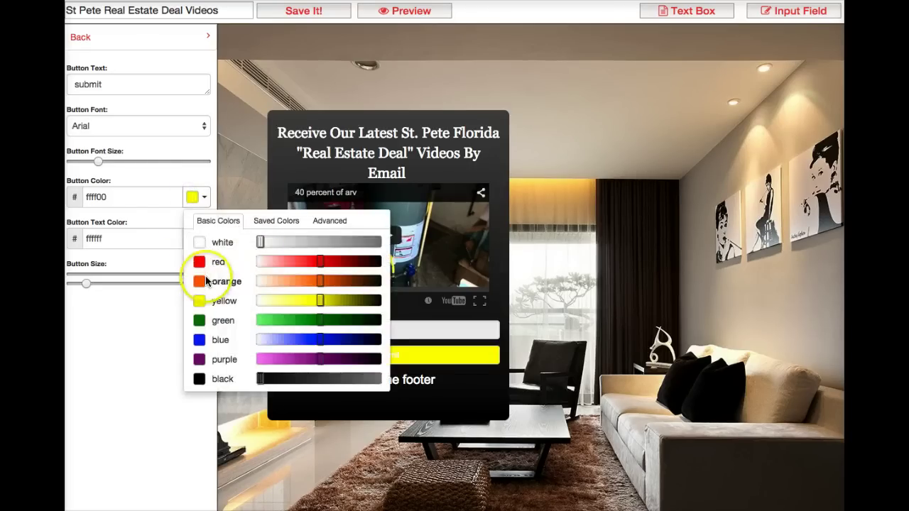
{"action": "left_click_drag", "start_coordinate": [315, 267], "coordinate": [350, 266]}
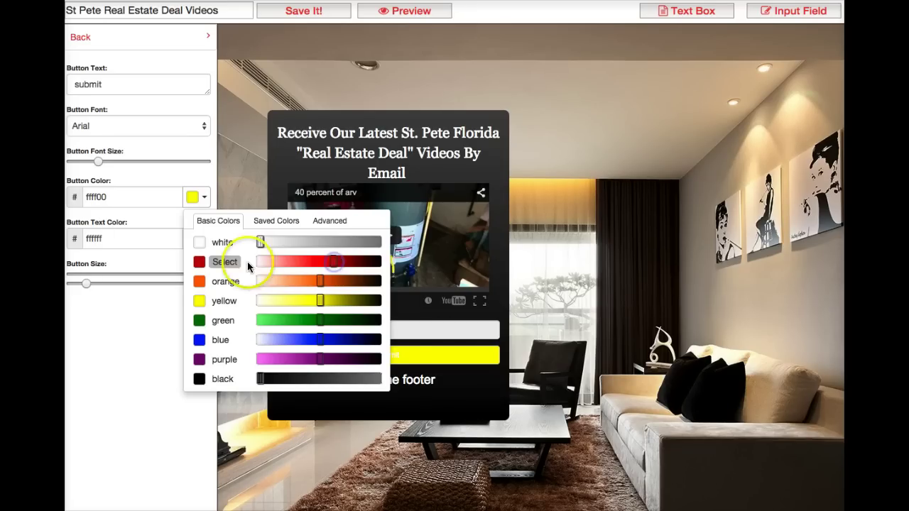
{"action": "left_click", "coordinate": [199, 262]}
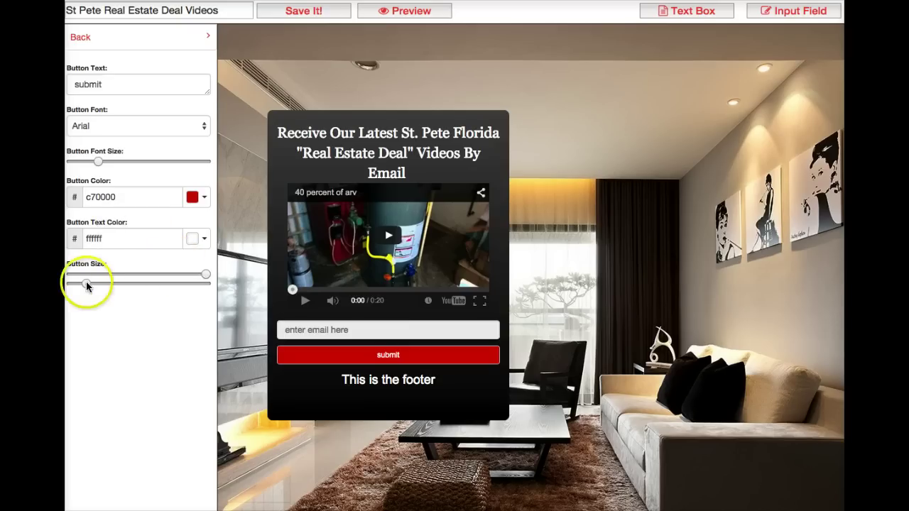
Make the button larger, label it 'Yes, Send Me More Deal Videos', and enlarge its text
{"action": "left_click_drag", "start_coordinate": [86, 285], "coordinate": [142, 284]}
{"action": "double_click", "coordinate": [74, 85]}
{"action": "type", "text": "Get"}
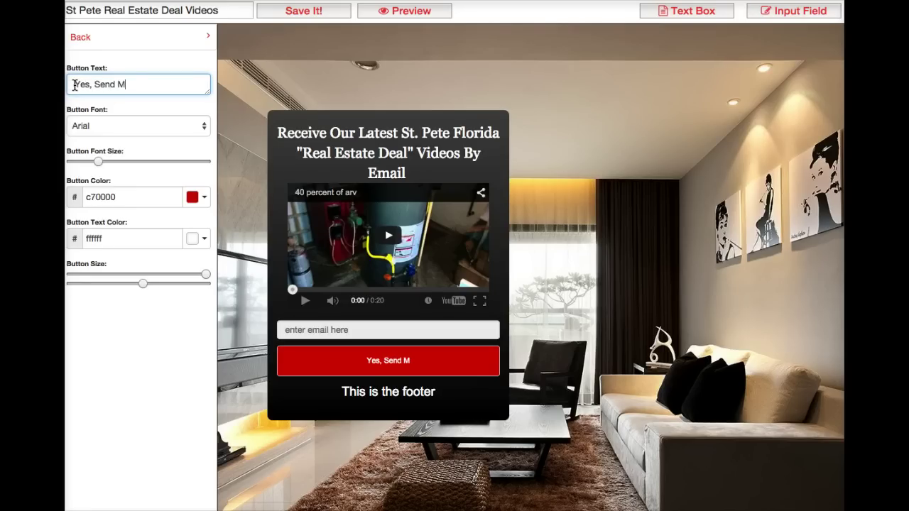
{"action": "type", "text": " More Deal "}
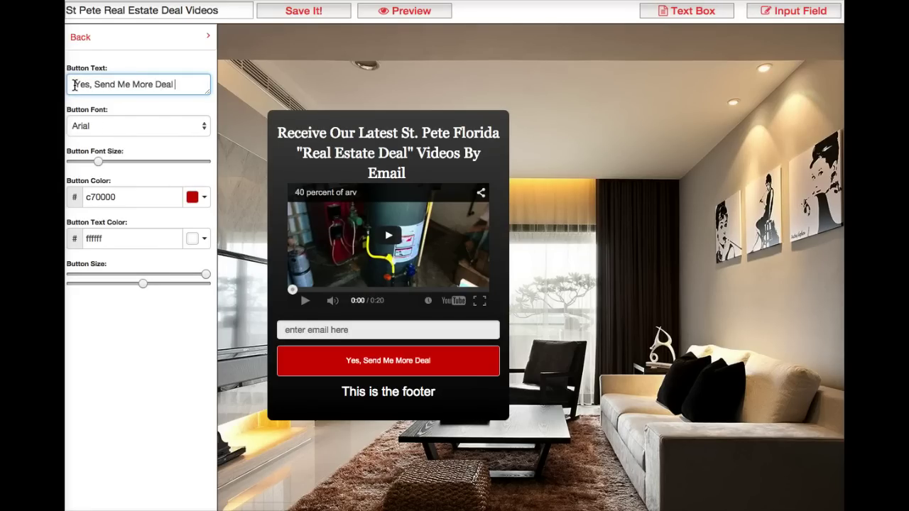
{"action": "type", "text": "Videos"}
{"action": "left_click", "coordinate": [84, 148]}
{"action": "left_click_drag", "start_coordinate": [98, 161], "coordinate": [117, 161]}
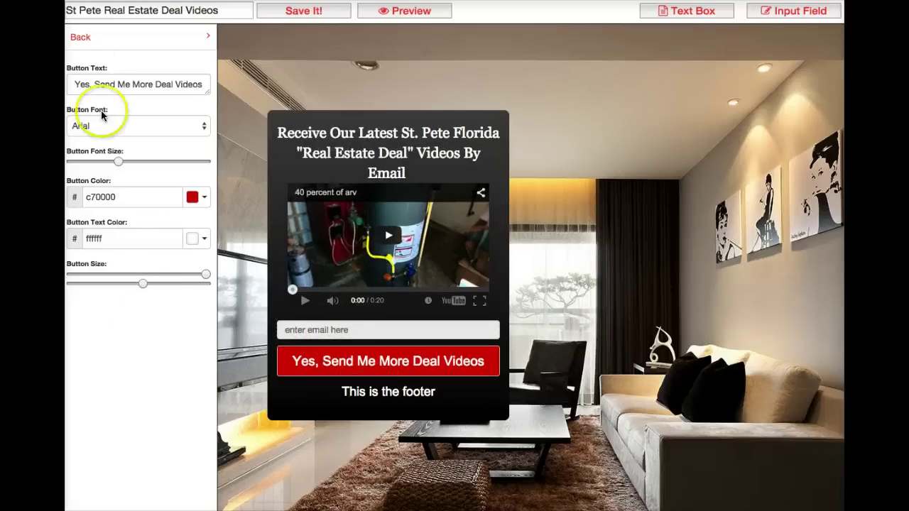
{"action": "left_click", "coordinate": [79, 36]}
Type 'xyz realty,' as the footer text, shrink its size, then clear it
{"action": "left_click", "coordinate": [97, 166]}
{"action": "left_click", "coordinate": [142, 94]}
{"action": "left_click_drag", "start_coordinate": [141, 94], "coordinate": [66, 94]}
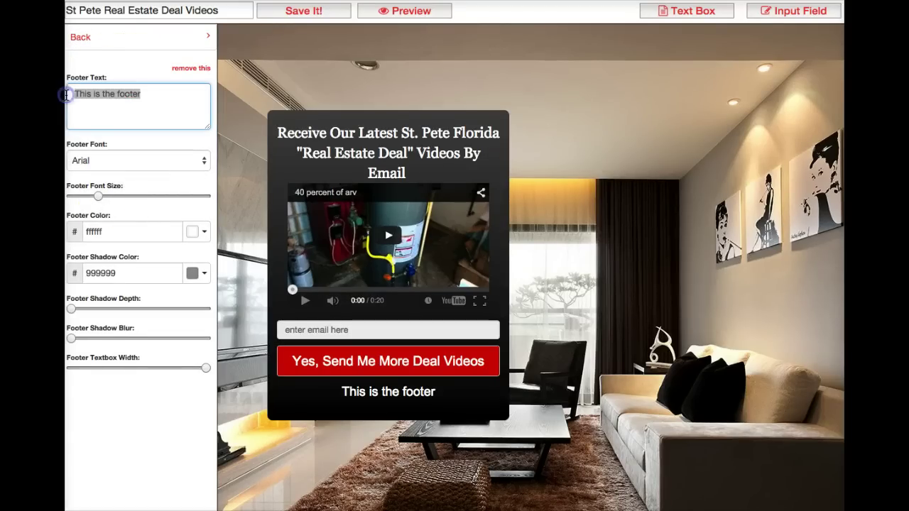
{"action": "type", "text": "xyp"}
{"action": "key", "text": "BackSpace"}
{"action": "type", "text": "z realty,"}
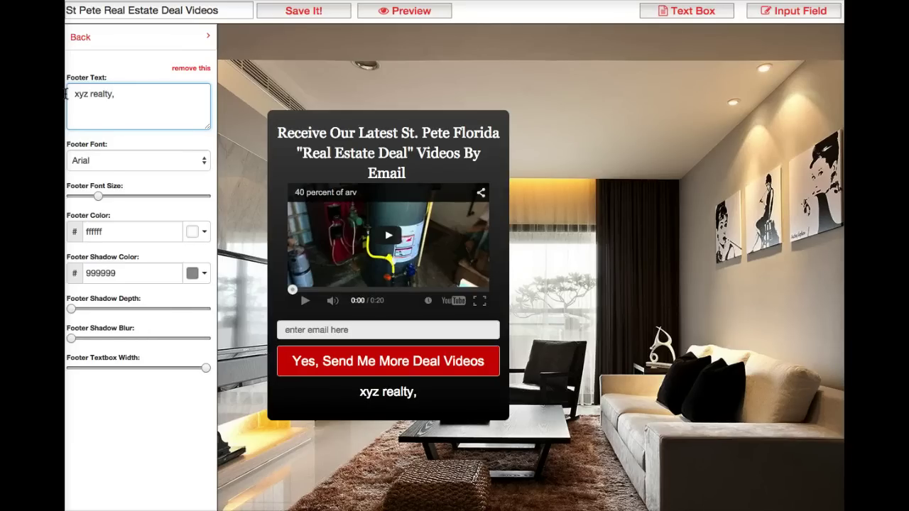
{"action": "left_click_drag", "start_coordinate": [98, 196], "coordinate": [90, 196]}
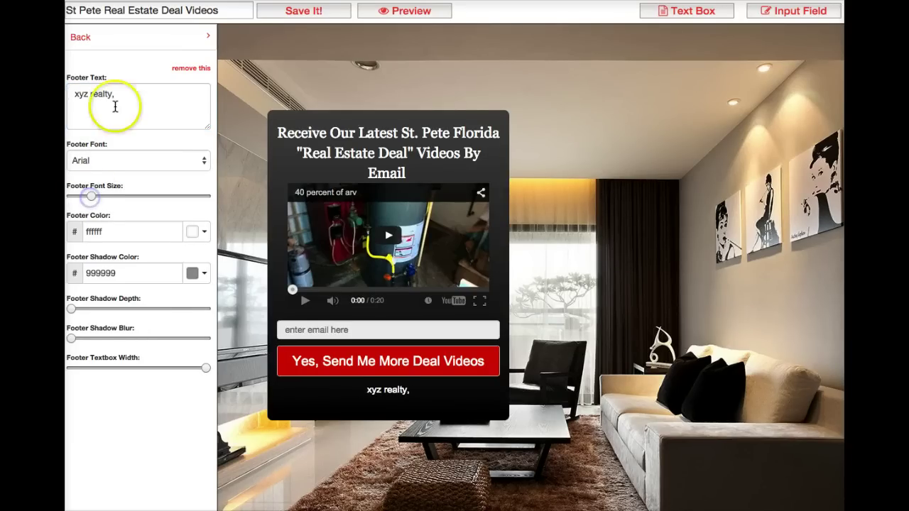
{"action": "left_click_drag", "start_coordinate": [115, 101], "coordinate": [81, 93]}
{"action": "key", "text": "BackSpace"}
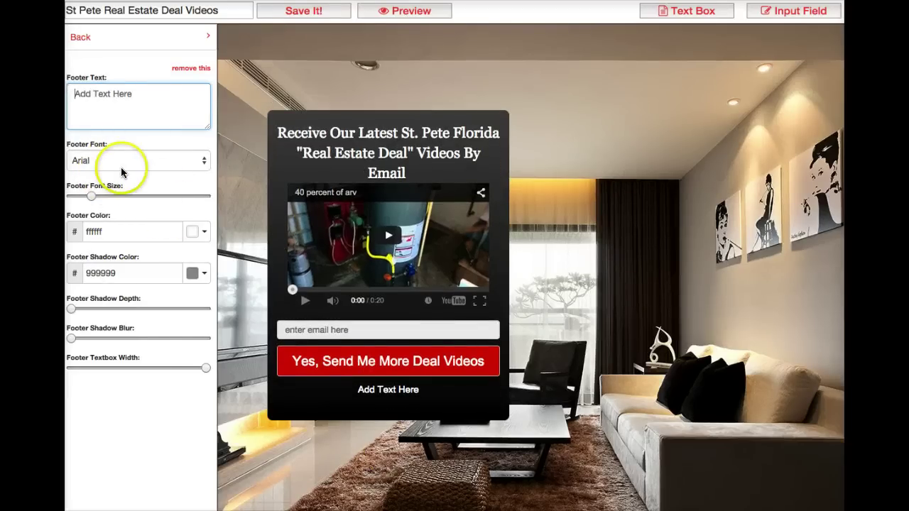
Delete the footer element and confirm the removal with OK
{"action": "left_click", "coordinate": [95, 88]}
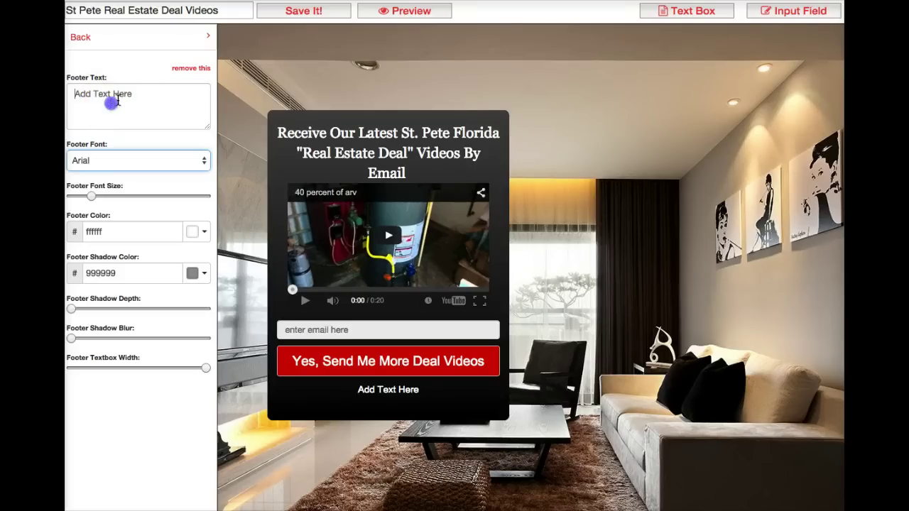
{"action": "type", "text": "&nbsp;"}
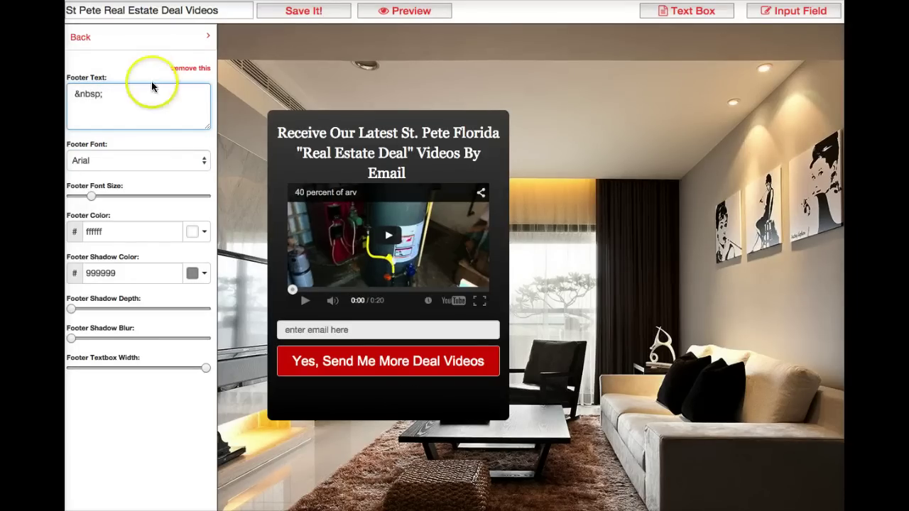
{"action": "left_click_drag", "start_coordinate": [151, 86], "coordinate": [125, 96]}
{"action": "left_click", "coordinate": [90, 104]}
{"action": "left_click", "coordinate": [124, 96]}
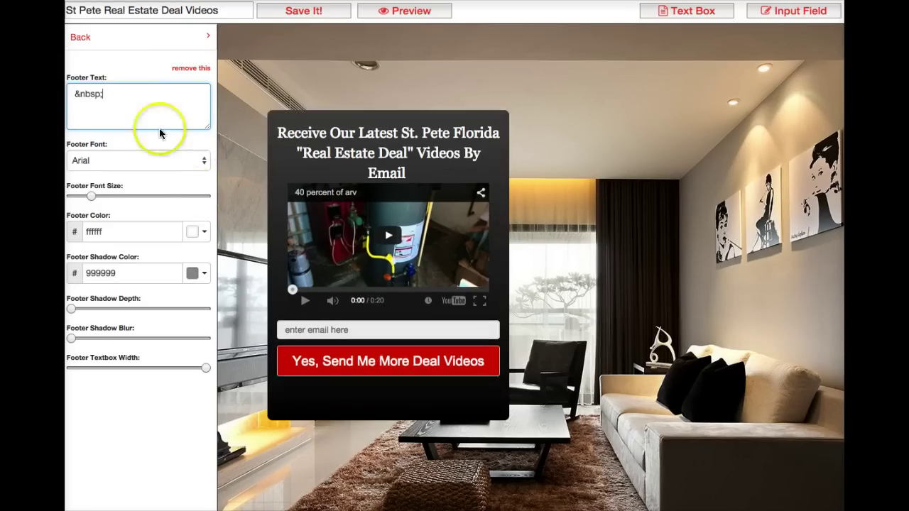
{"action": "left_click", "coordinate": [186, 69]}
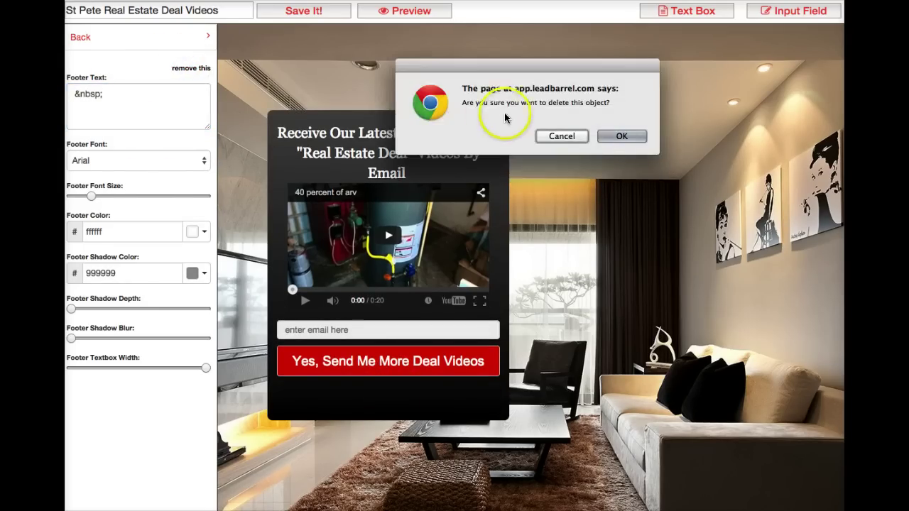
{"action": "left_click", "coordinate": [615, 132]}
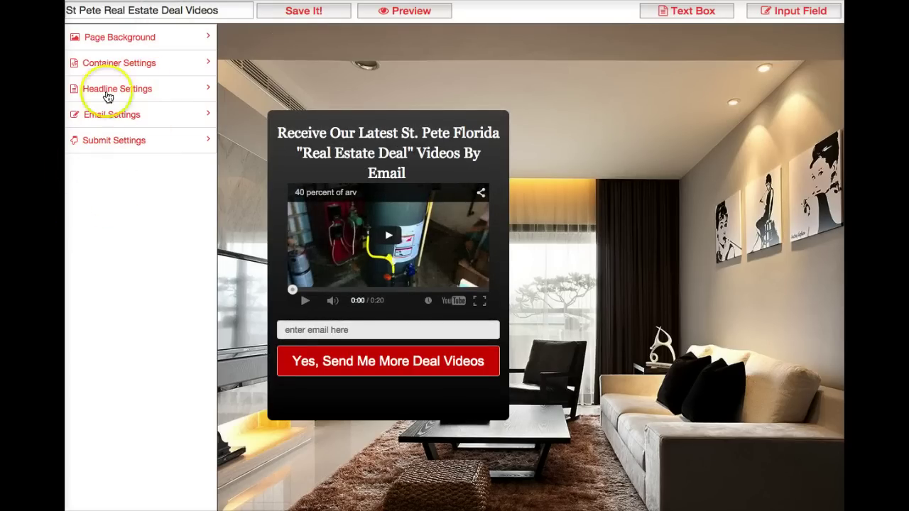
Save the finished Lead Barrel opt-in landing page with Save It!
{"action": "left_click", "coordinate": [300, 9]}
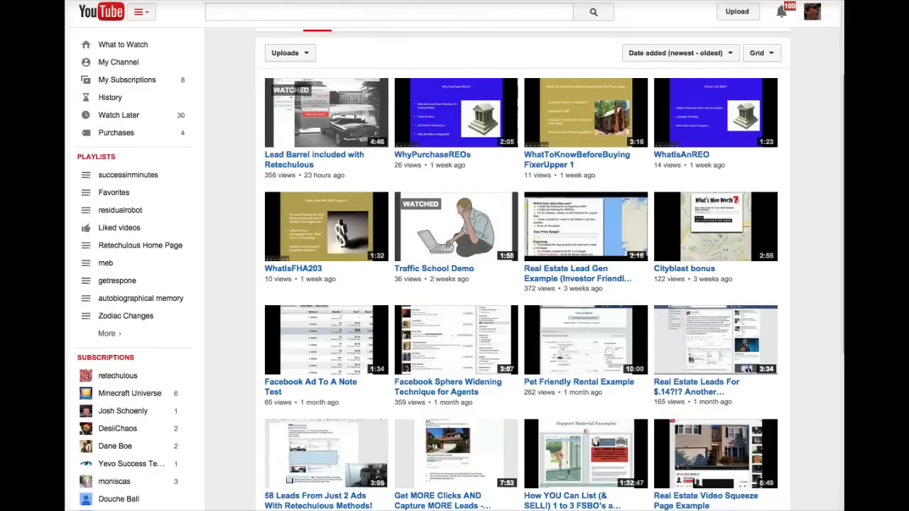
Bring up and dismiss the address bar options for the YouTube channel videos page
{"action": "right_click", "coordinate": [246, 0]}
{"action": "key", "text": "Escape"}
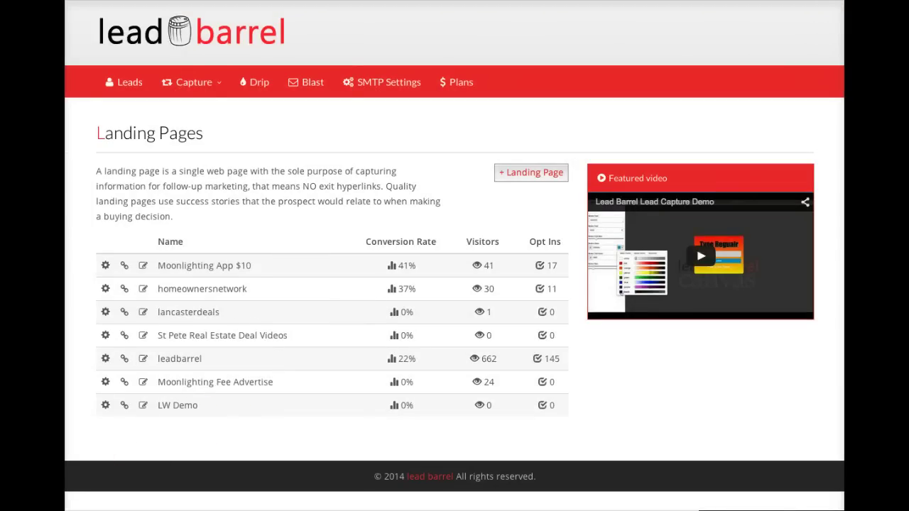
Set the St Pete Real Estate Deal Videos page's redirect to the YouTube channel videos address
{"action": "left_click", "coordinate": [205, 85]}
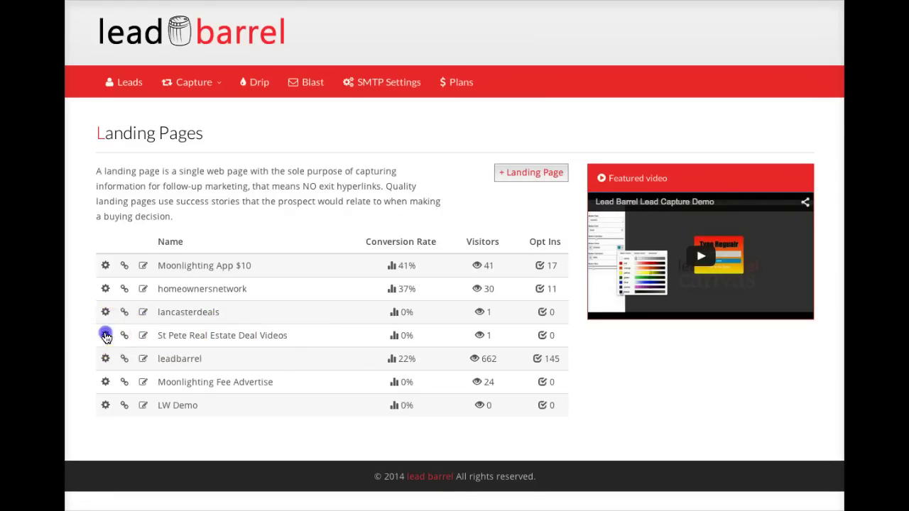
{"action": "left_click", "coordinate": [105, 336]}
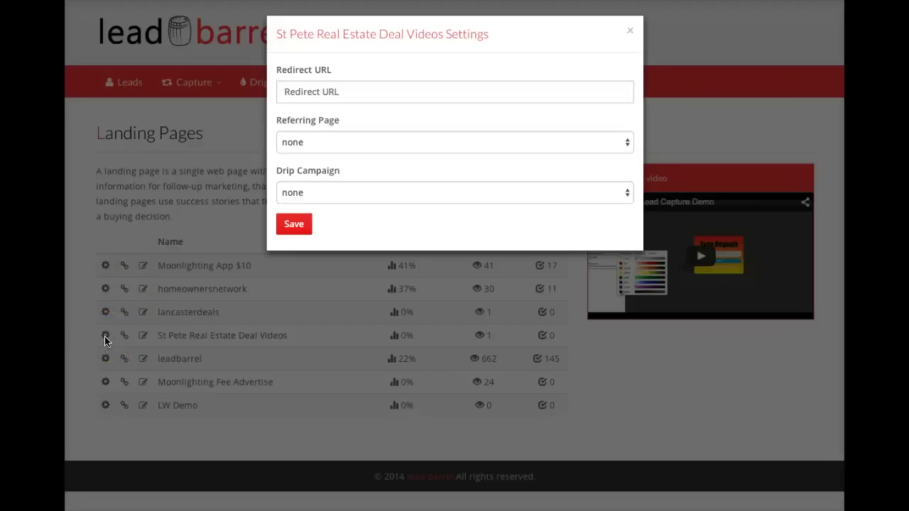
{"action": "left_click", "coordinate": [299, 92]}
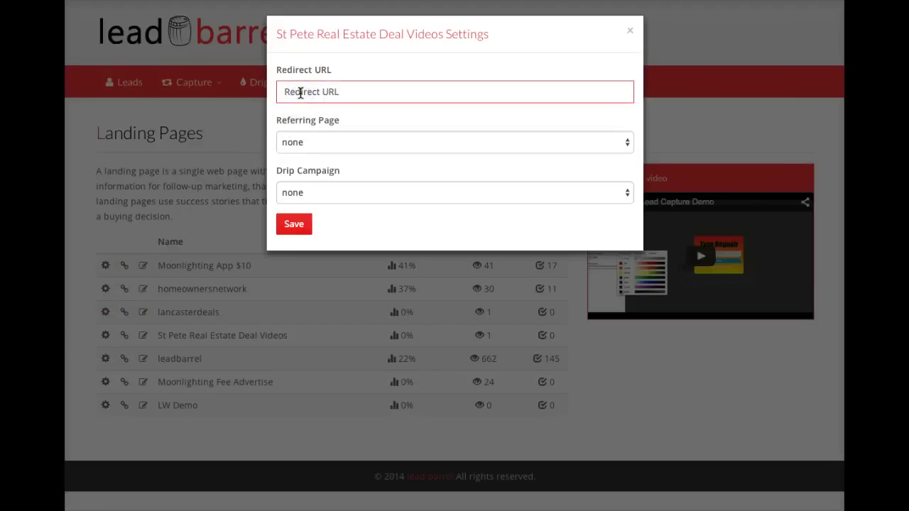
{"action": "type", "text": "https://www.youtube.com/user/retechulous/videos"}
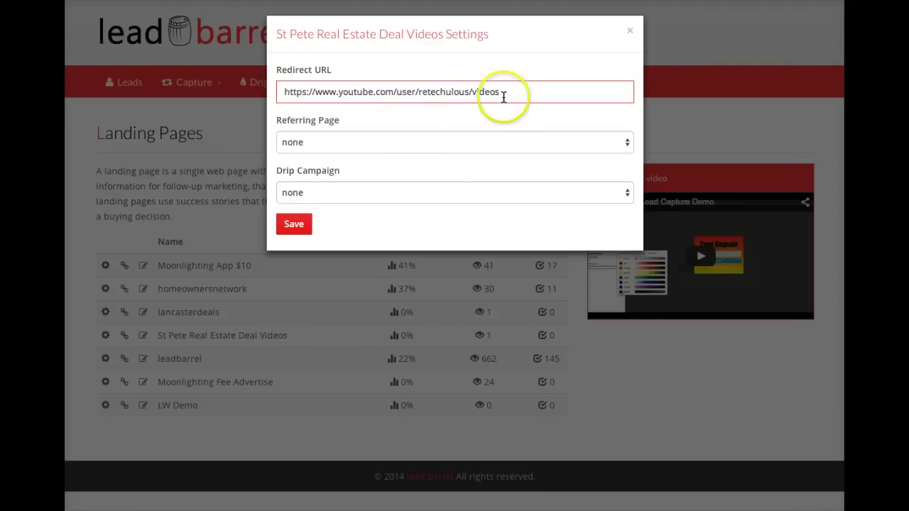
{"action": "left_click_drag", "start_coordinate": [504, 92], "coordinate": [258, 92]}
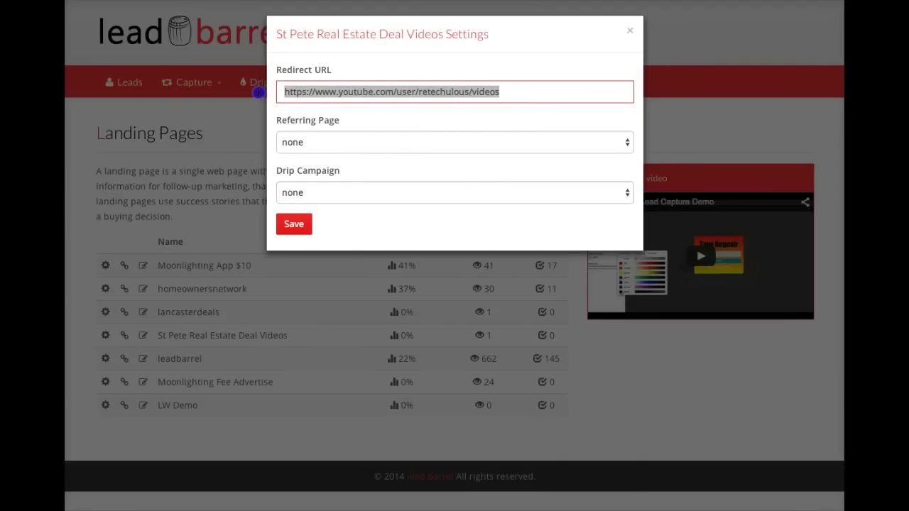
Attach the Saint Petersburg FL Real Estate Deal Videos drip and save the page settings
{"action": "left_click", "coordinate": [313, 197]}
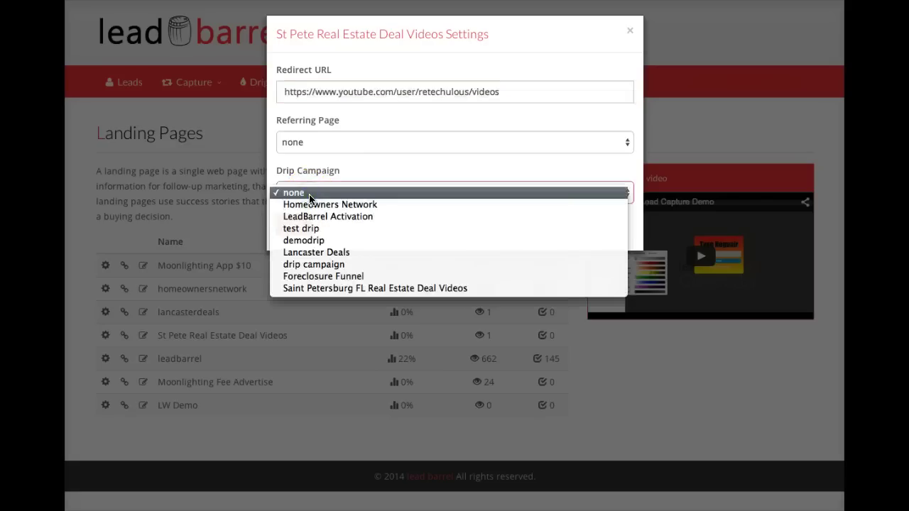
{"action": "left_click", "coordinate": [337, 291]}
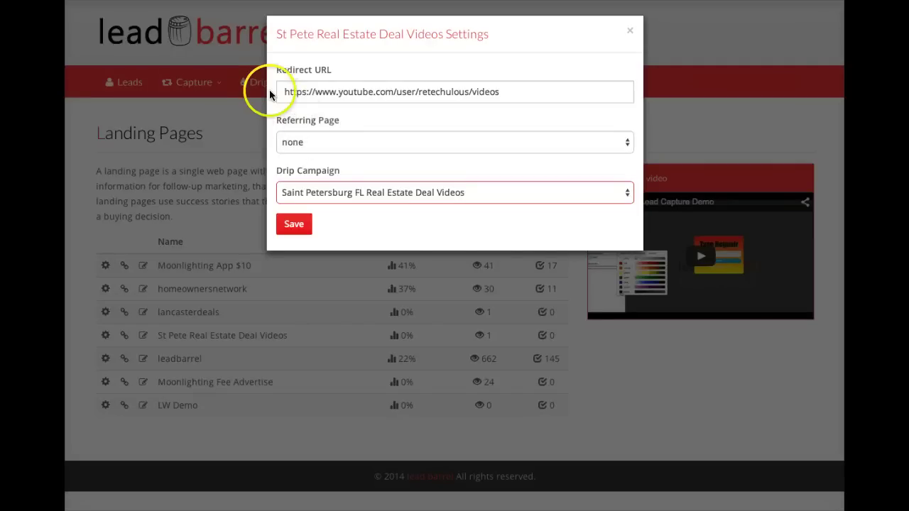
{"action": "left_click", "coordinate": [415, 95]}
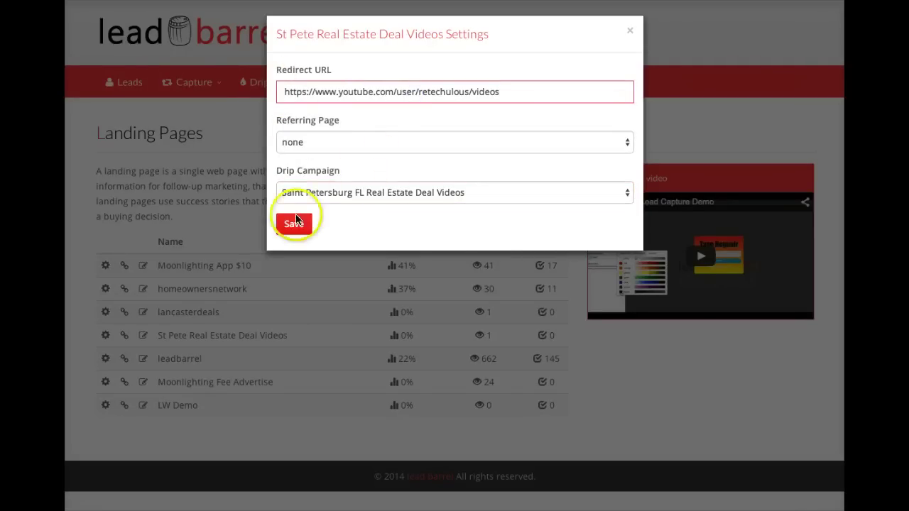
{"action": "left_click", "coordinate": [292, 226]}
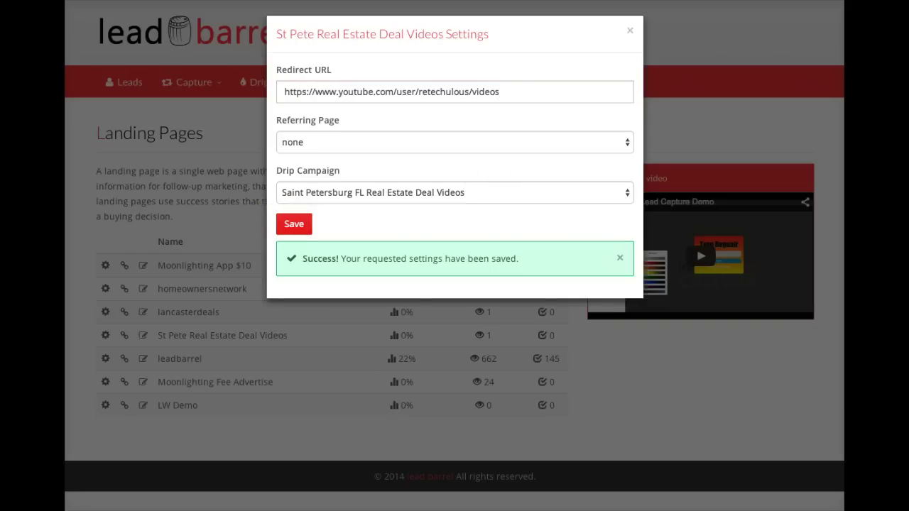
{"action": "left_click", "coordinate": [630, 30]}
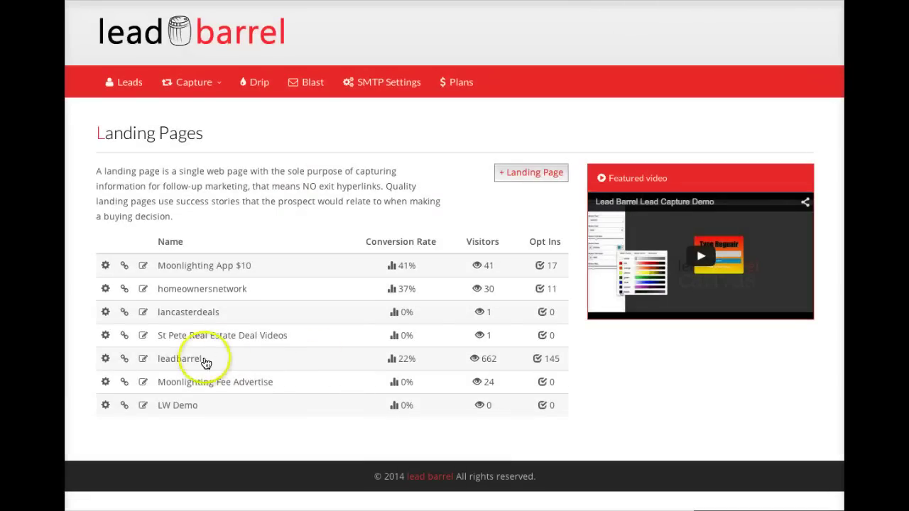
Load the leadbarrel landing page's link address in the browser
{"action": "left_click", "coordinate": [125, 361]}
{"action": "left_click_drag", "start_coordinate": [480, 87], "coordinate": [279, 73]}
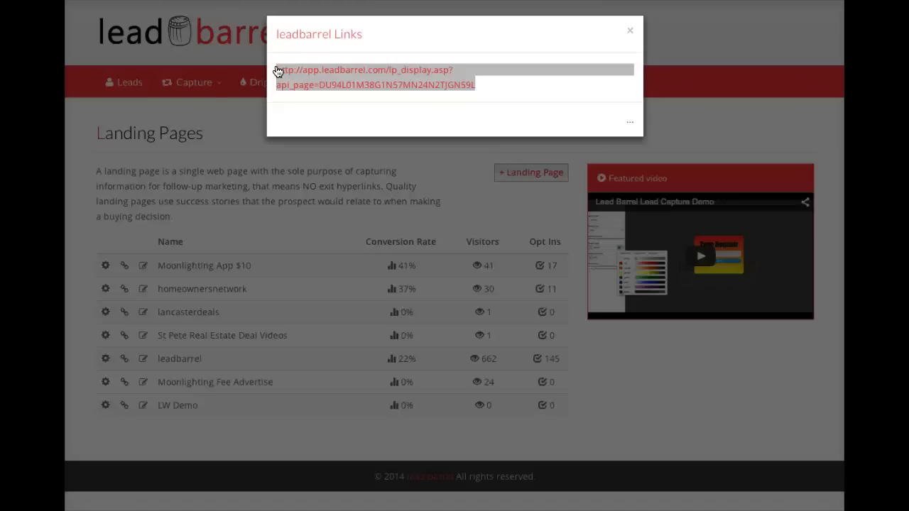
{"action": "left_click_drag", "start_coordinate": [510, 86], "coordinate": [277, 78]}
{"action": "key", "text": "super+c"}
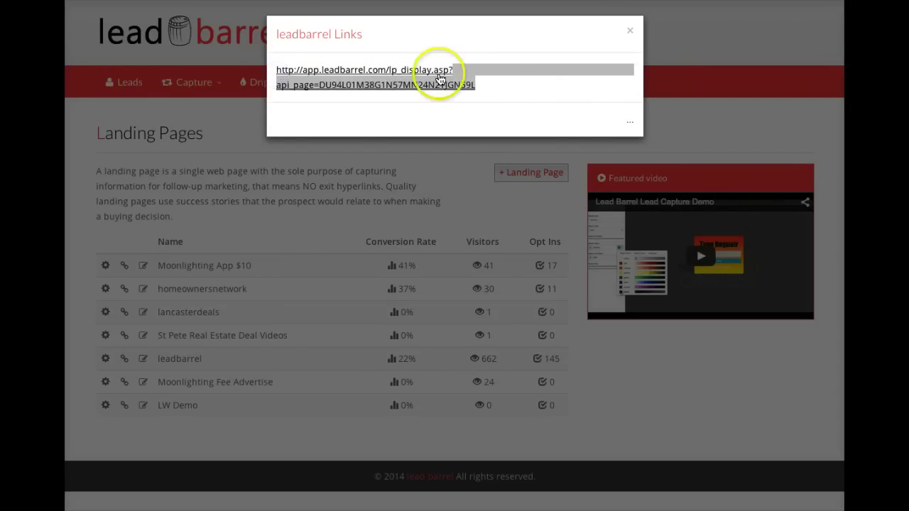
{"action": "left_click_drag", "start_coordinate": [572, 93], "coordinate": [272, 71]}
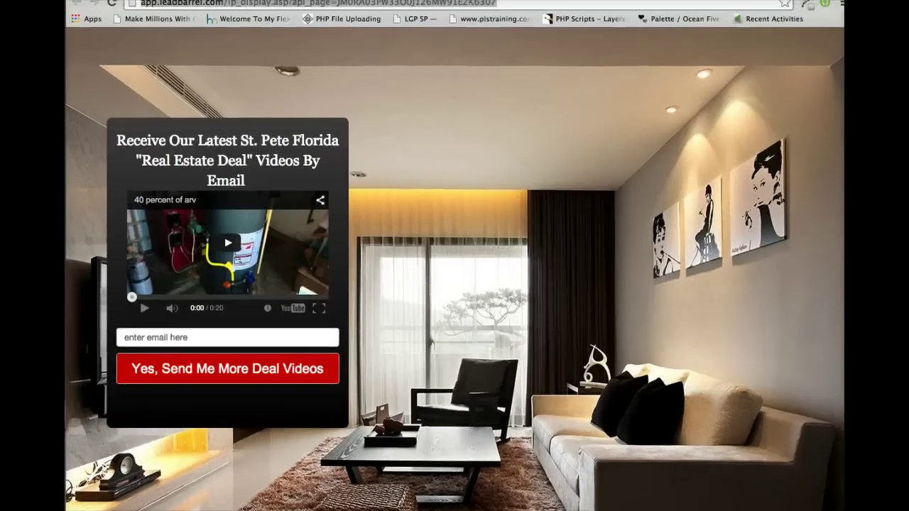
{"action": "key", "text": "super+v"}
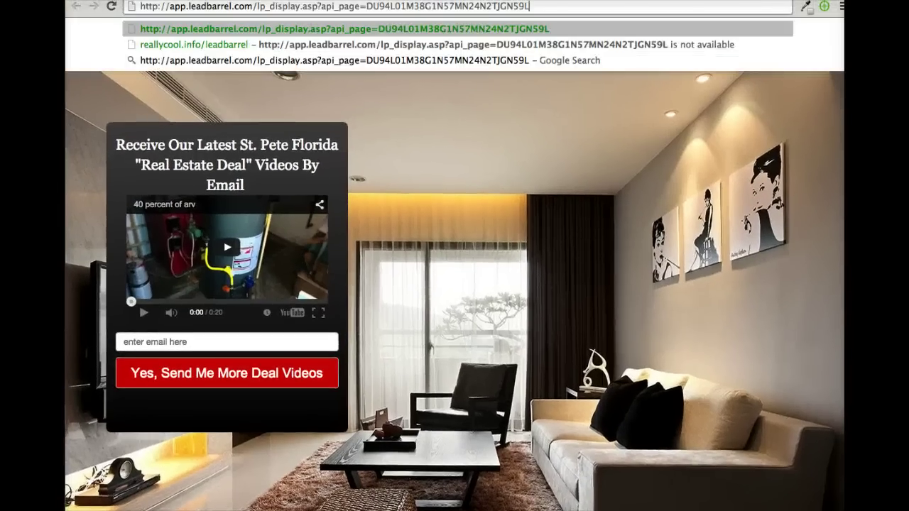
{"action": "key", "text": "Return"}
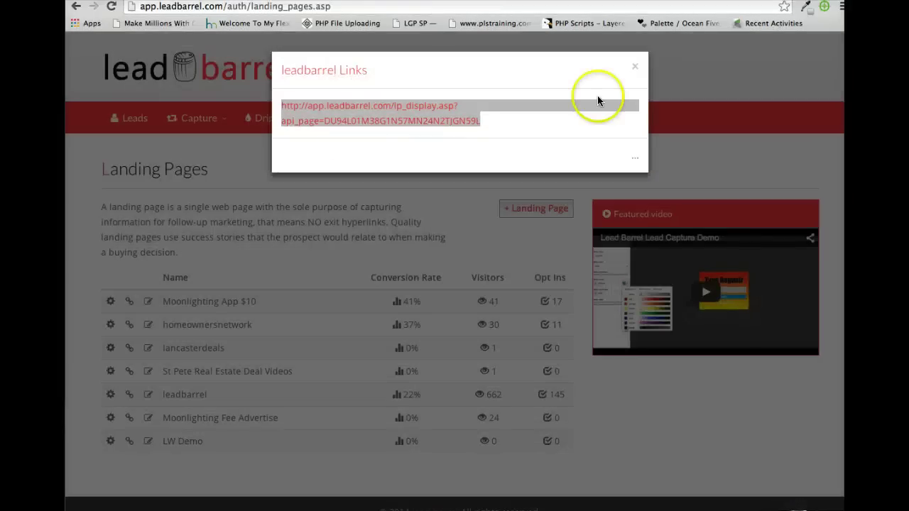
{"action": "left_click", "coordinate": [631, 71]}
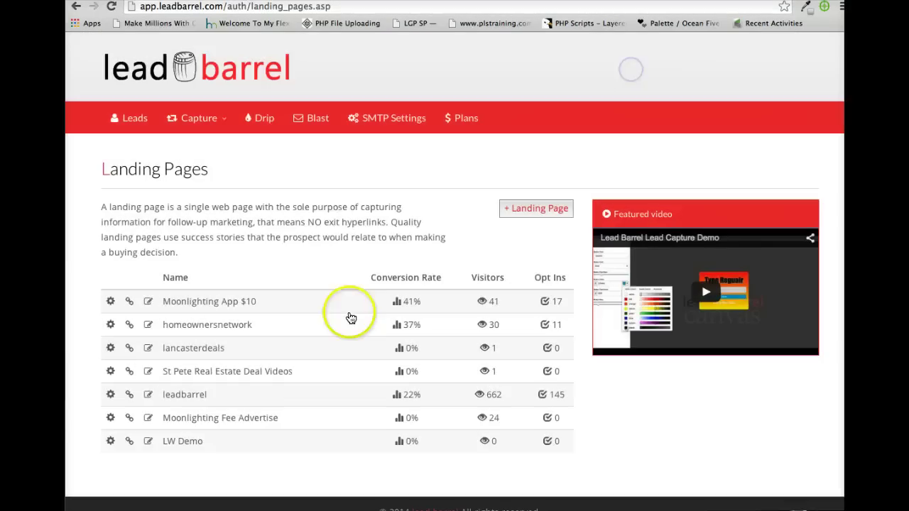
Open the St Pete Real Estate Deal Videos page, copy its address and check the video
{"action": "left_click", "coordinate": [130, 372]}
{"action": "left_click", "coordinate": [362, 119]}
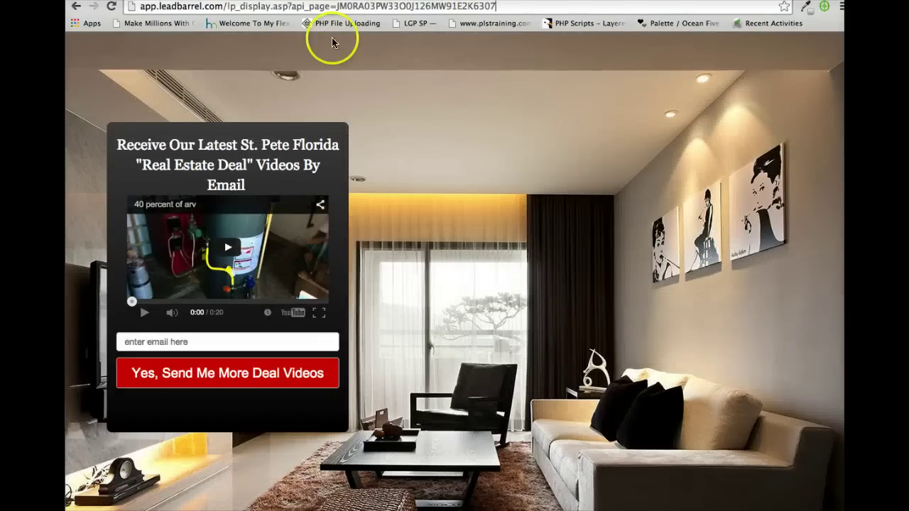
{"action": "left_click_drag", "start_coordinate": [506, 7], "coordinate": [141, 6]}
{"action": "right_click", "coordinate": [152, 3]}
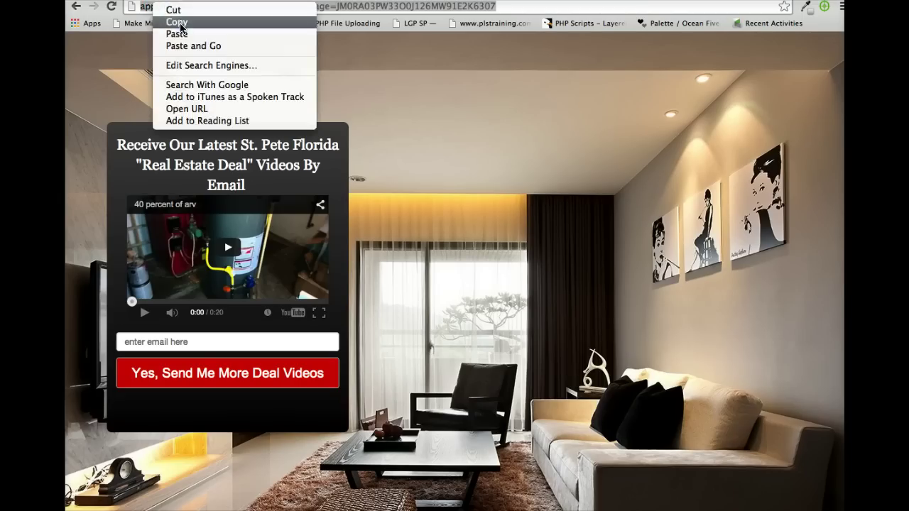
{"action": "left_click", "coordinate": [175, 21]}
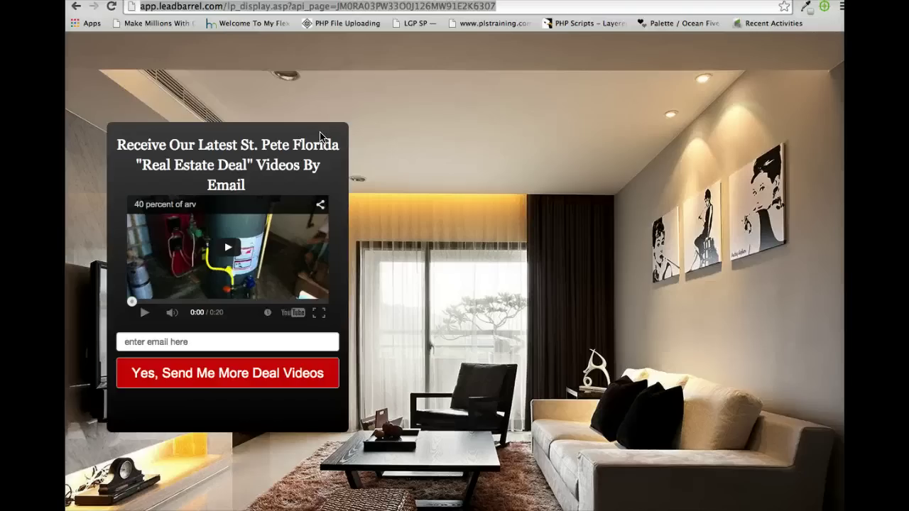
{"action": "left_click", "coordinate": [214, 264]}
From Landing Pages, start a new email blast in the designer and select the wildcard text
{"action": "left_click", "coordinate": [349, 3]}
{"action": "left_click", "coordinate": [635, 69]}
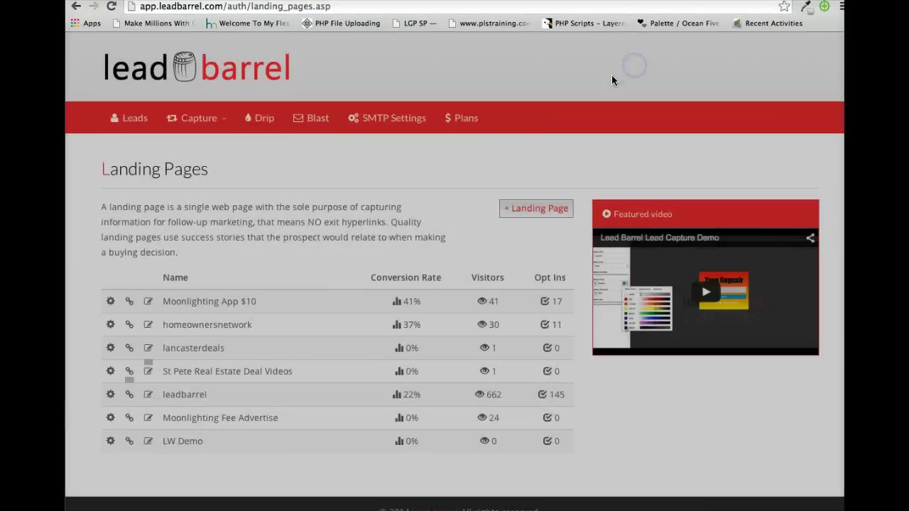
{"action": "left_click", "coordinate": [314, 117]}
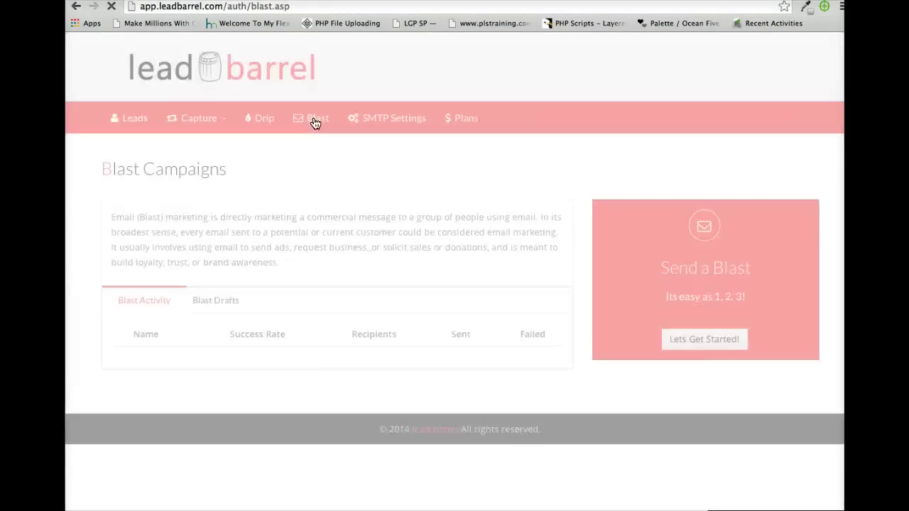
{"action": "scroll", "coordinate": [426, 402], "scroll_direction": "down", "scroll_amount": 2}
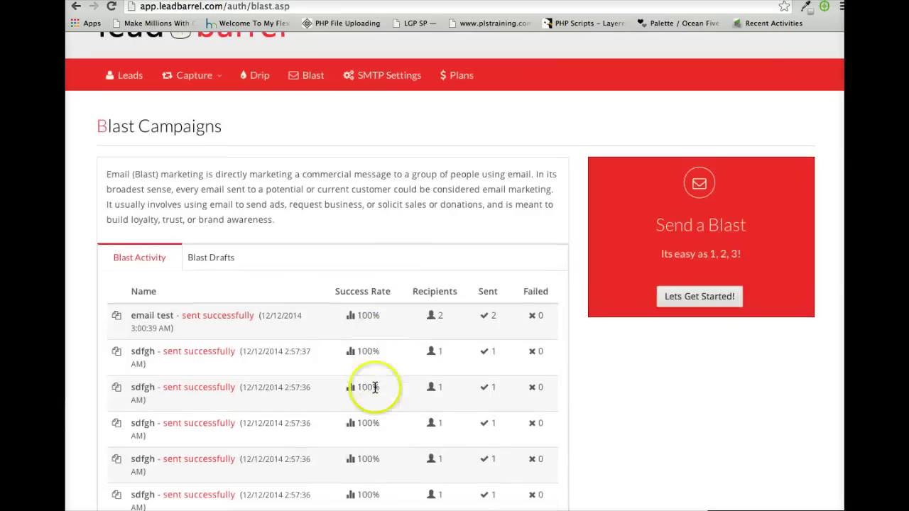
{"action": "left_click", "coordinate": [710, 296]}
{"action": "left_click", "coordinate": [696, 325]}
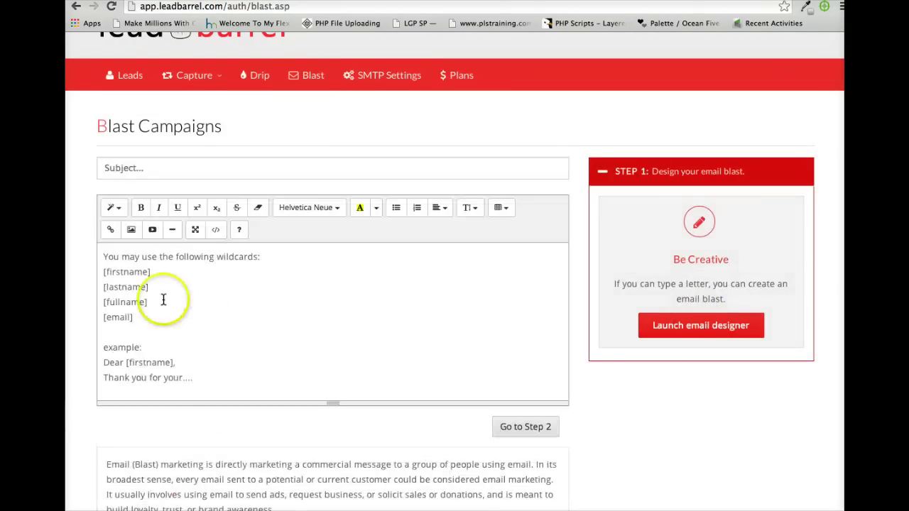
{"action": "left_click_drag", "start_coordinate": [195, 380], "coordinate": [81, 251]}
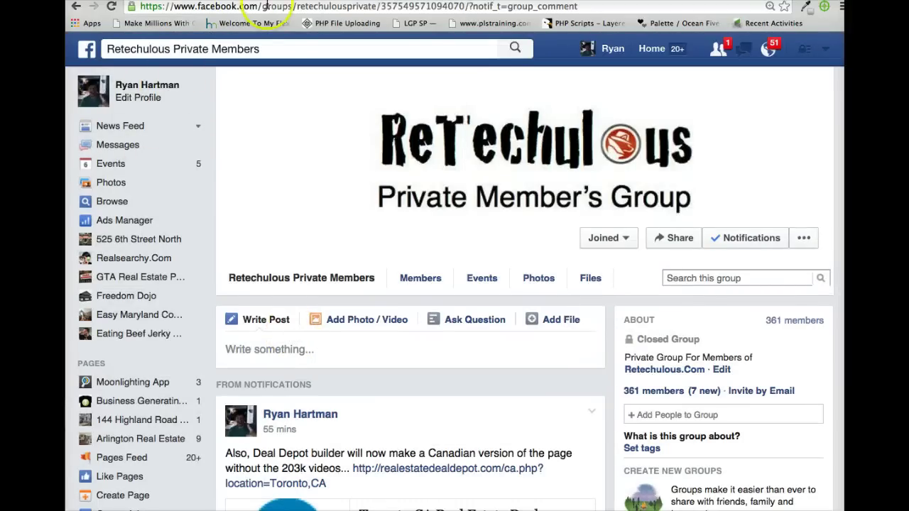
Replace the group page path with 'ads' to load Facebook Ads Manager
{"action": "left_click_drag", "start_coordinate": [262, 6], "coordinate": [611, 10]}
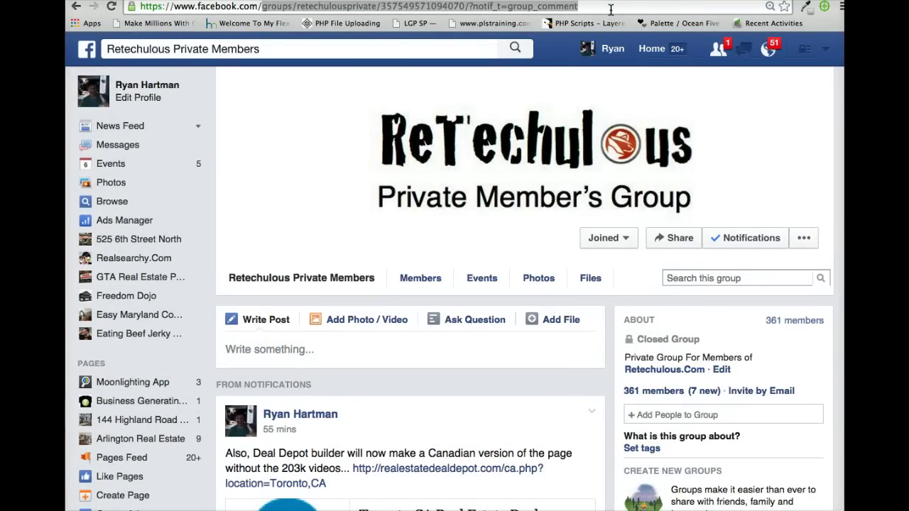
{"action": "type", "text": "ads"}
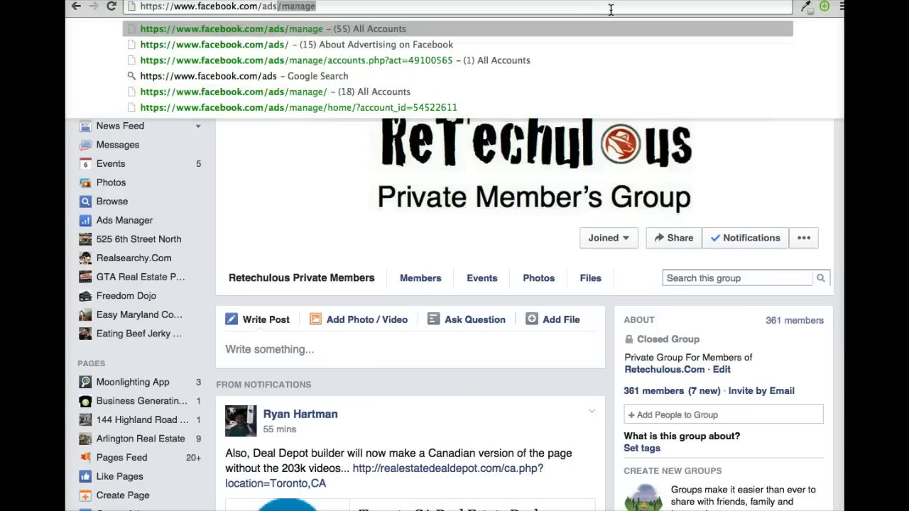
{"action": "key", "text": "Return"}
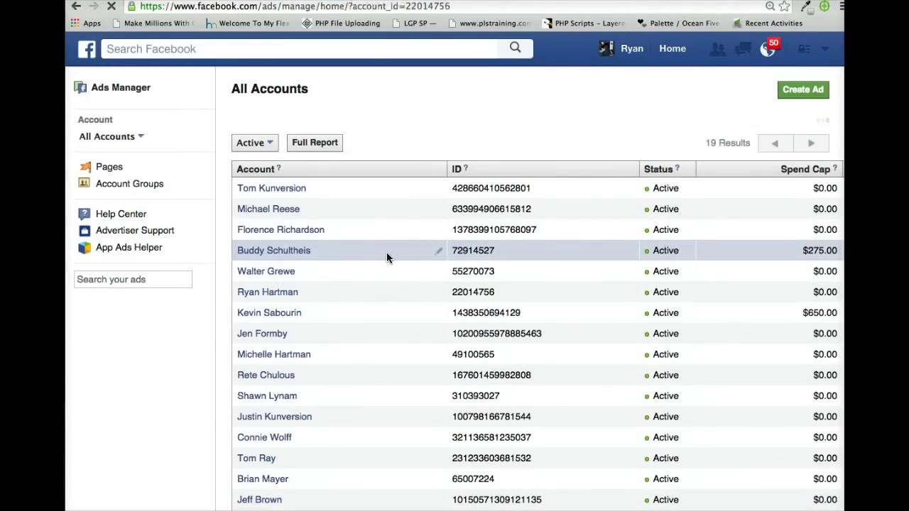
Create a 'Send people to your website' ad promoting the pasted Lead Barrel landing page URL
{"action": "left_click", "coordinate": [788, 92]}
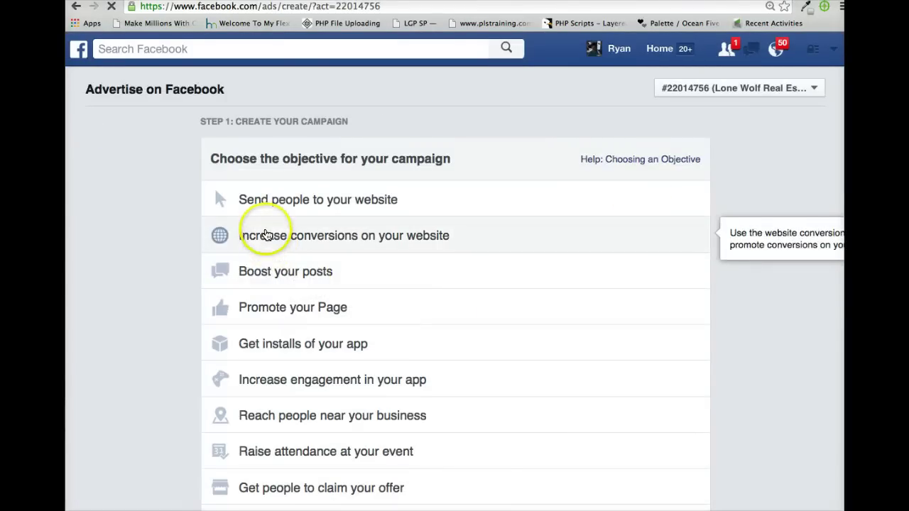
{"action": "left_click", "coordinate": [257, 202]}
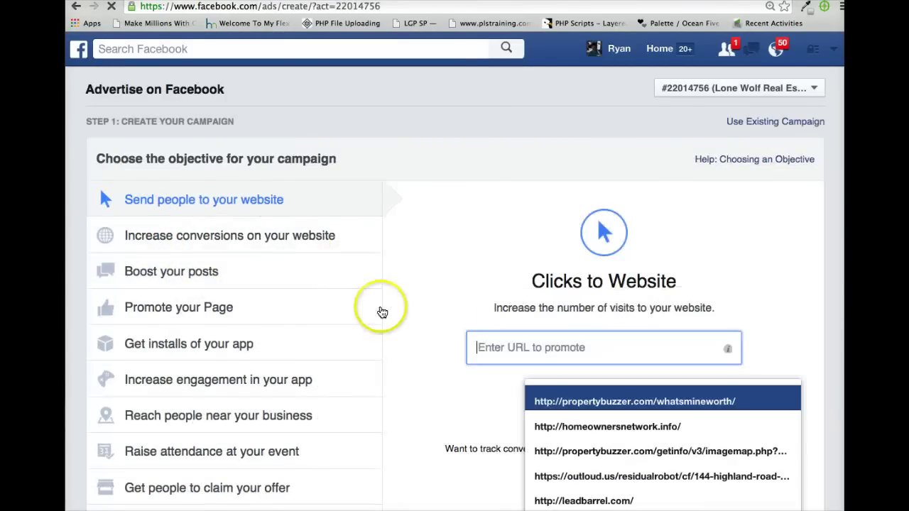
{"action": "left_click", "coordinate": [560, 331]}
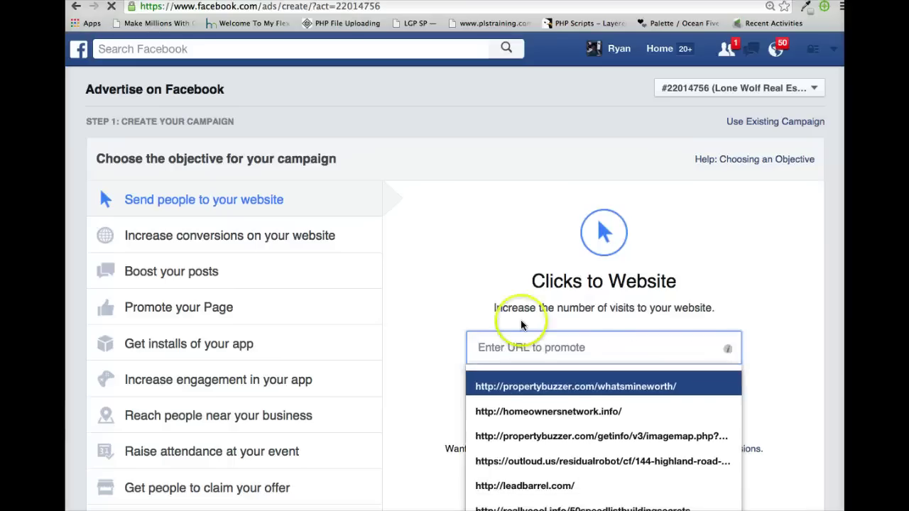
{"action": "key", "text": "super+v"}
{"action": "left_click", "coordinate": [769, 258]}
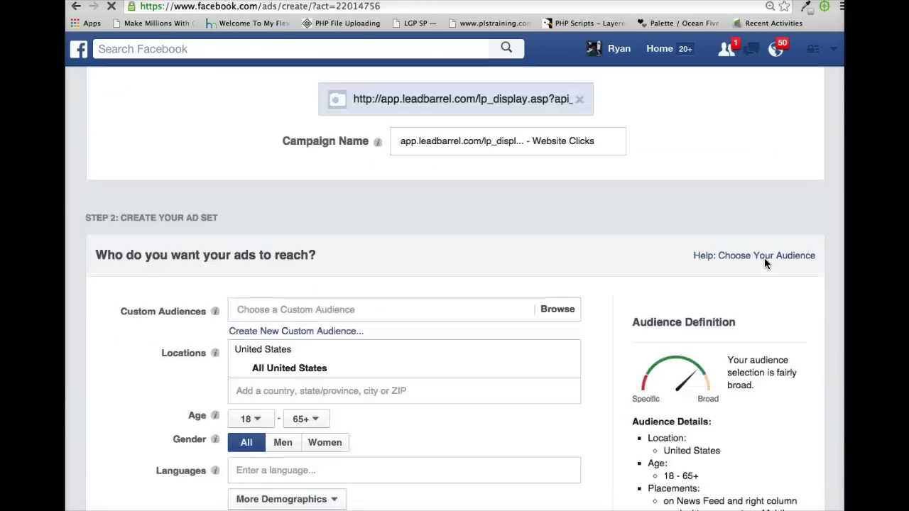
Set the audience age range to 23–42
{"action": "scroll", "coordinate": [764, 258], "scroll_direction": "down", "scroll_amount": 2}
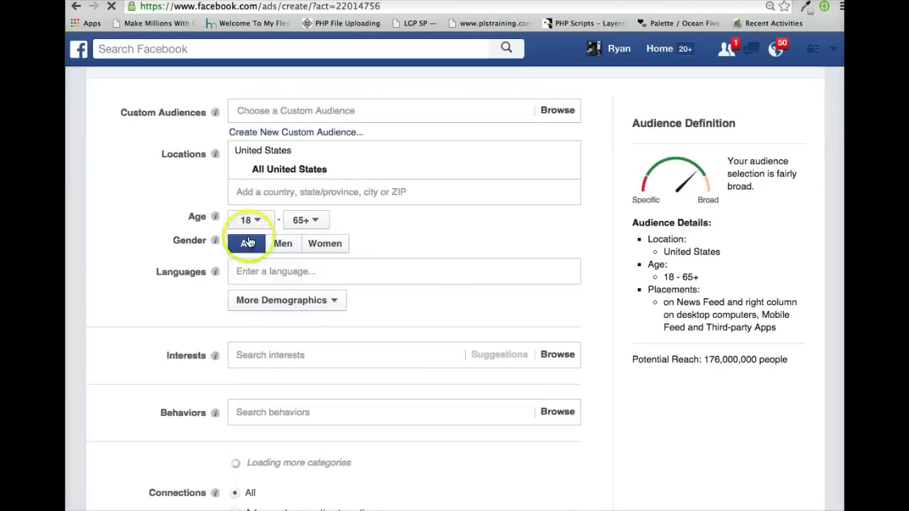
{"action": "left_click", "coordinate": [249, 221]}
{"action": "scroll", "coordinate": [245, 348], "scroll_direction": "down", "scroll_amount": 1}
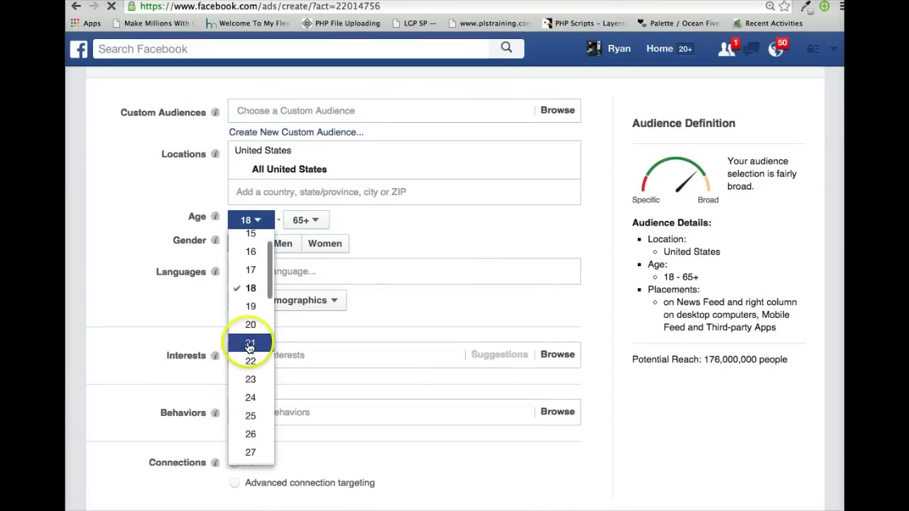
{"action": "left_click", "coordinate": [250, 378]}
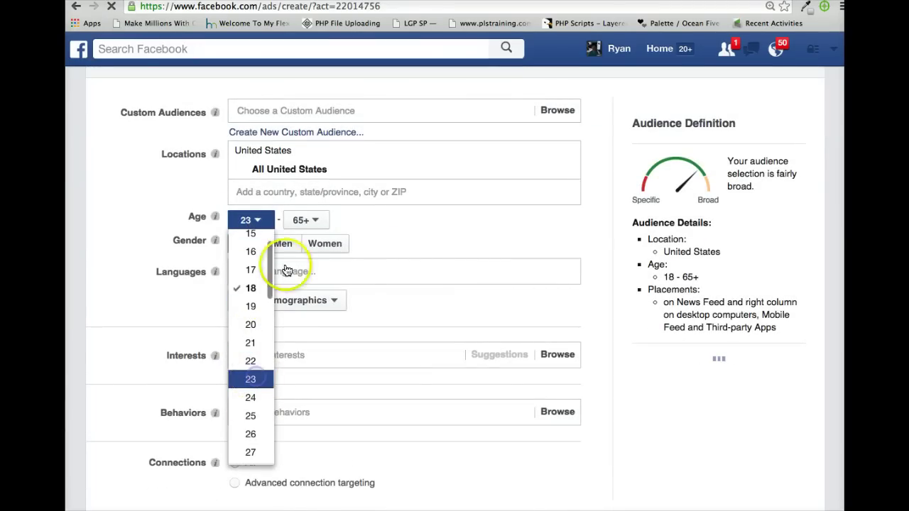
{"action": "left_click", "coordinate": [304, 221]}
{"action": "scroll", "coordinate": [334, 300], "scroll_direction": "down", "scroll_amount": 4}
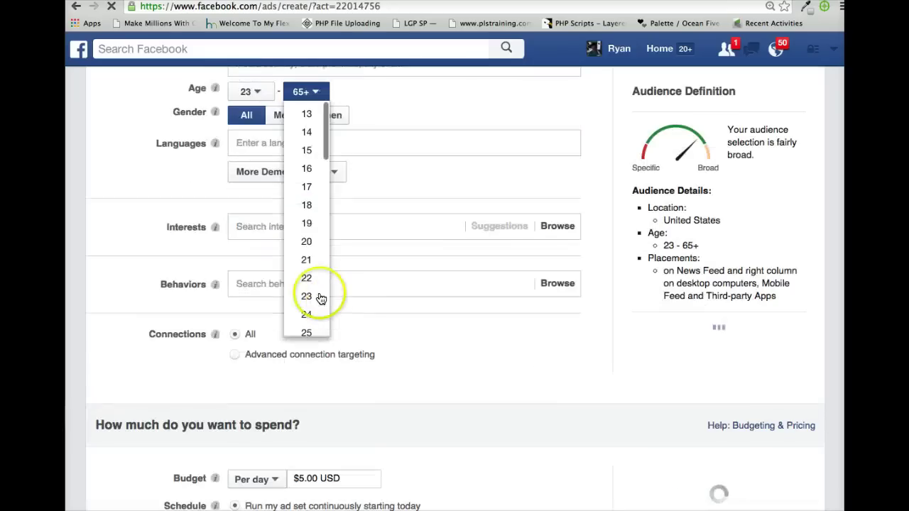
{"action": "scroll", "coordinate": [310, 283], "scroll_direction": "down", "scroll_amount": 2}
{"action": "scroll", "coordinate": [310, 282], "scroll_direction": "down", "scroll_amount": 4}
{"action": "scroll", "coordinate": [311, 281], "scroll_direction": "up", "scroll_amount": 1}
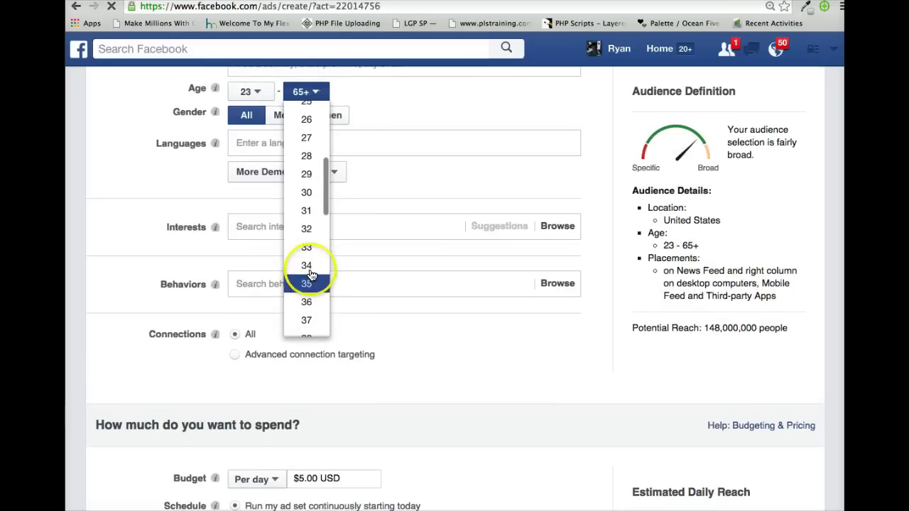
{"action": "scroll", "coordinate": [311, 277], "scroll_direction": "down", "scroll_amount": 2}
{"action": "left_click", "coordinate": [310, 280]}
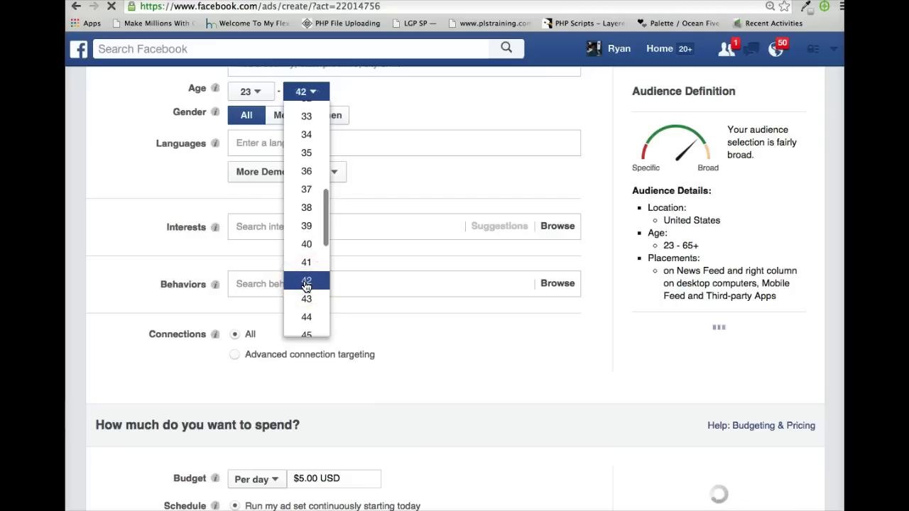
Restrict the audience to men and raise the minimum age to 30
{"action": "scroll", "coordinate": [356, 262], "scroll_direction": "up", "scroll_amount": 2}
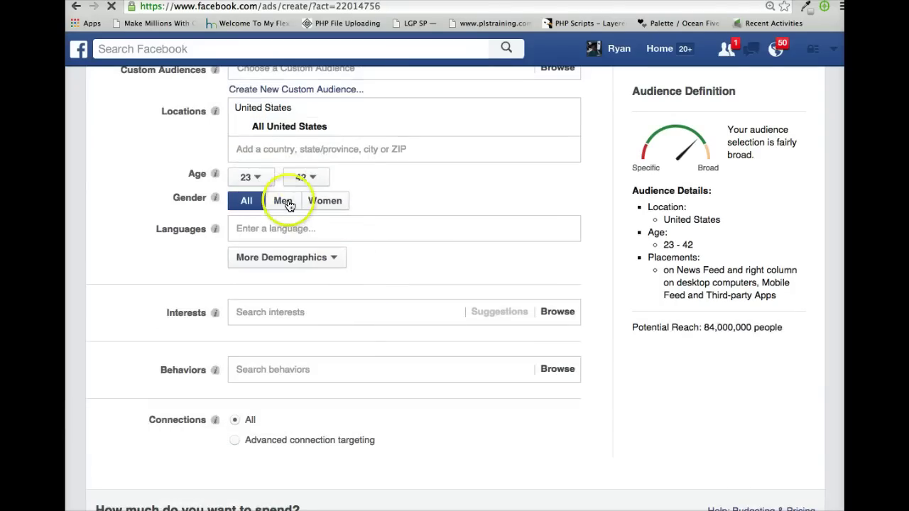
{"action": "left_click", "coordinate": [286, 204]}
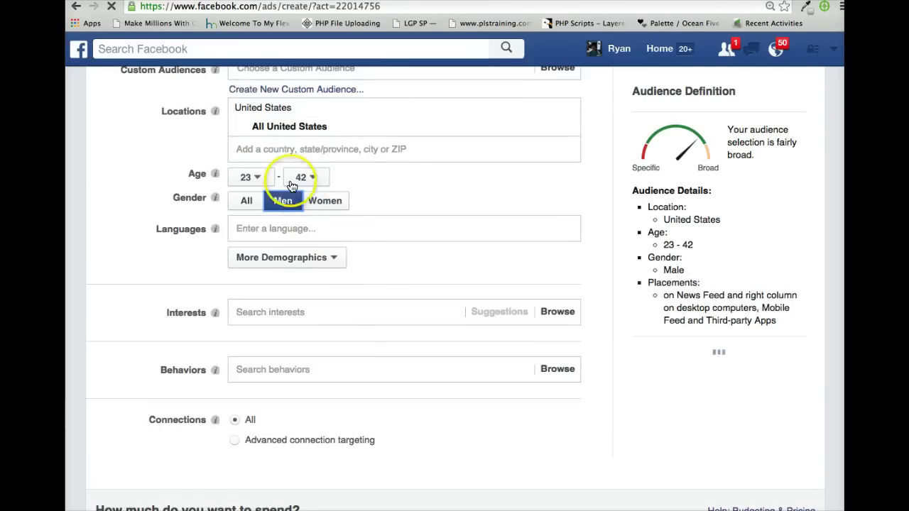
{"action": "left_click", "coordinate": [255, 177]}
{"action": "scroll", "coordinate": [284, 308], "scroll_direction": "down", "scroll_amount": 3}
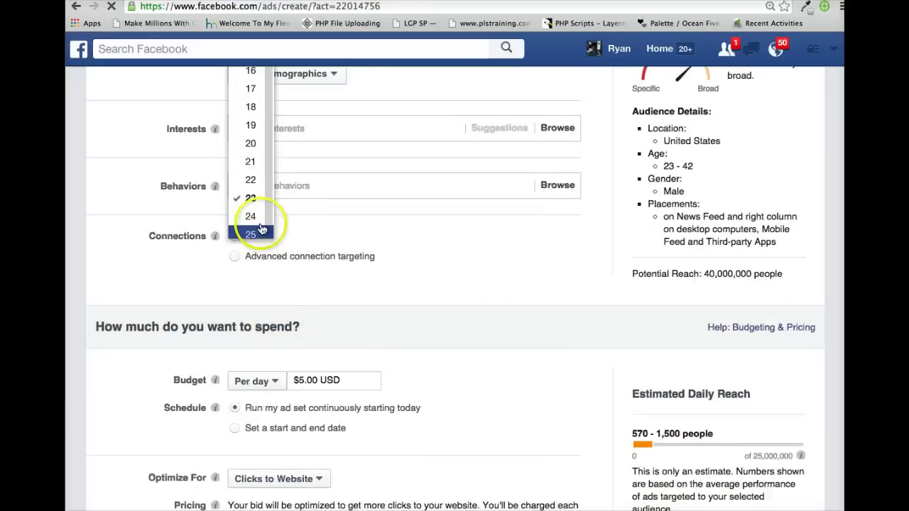
{"action": "scroll", "coordinate": [252, 210], "scroll_direction": "down", "scroll_amount": 3}
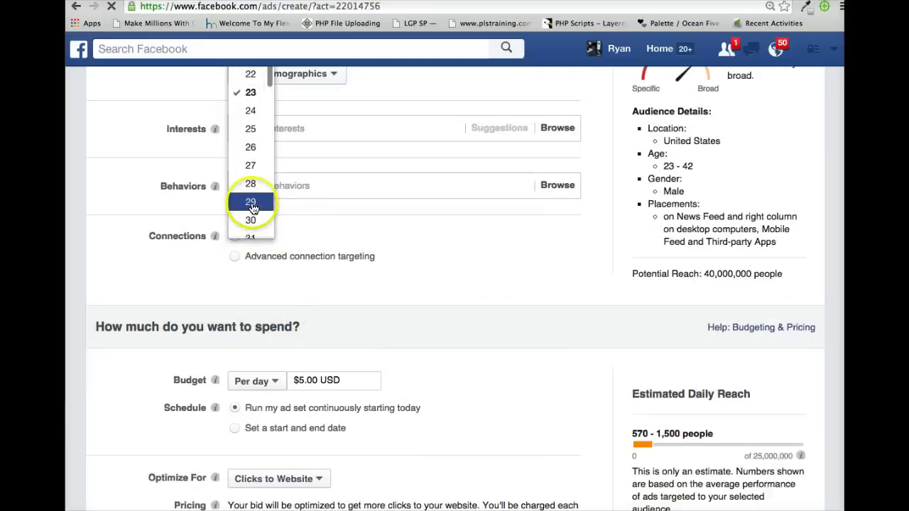
{"action": "left_click", "coordinate": [381, 275]}
{"action": "scroll", "coordinate": [381, 274], "scroll_direction": "up", "scroll_amount": 5}
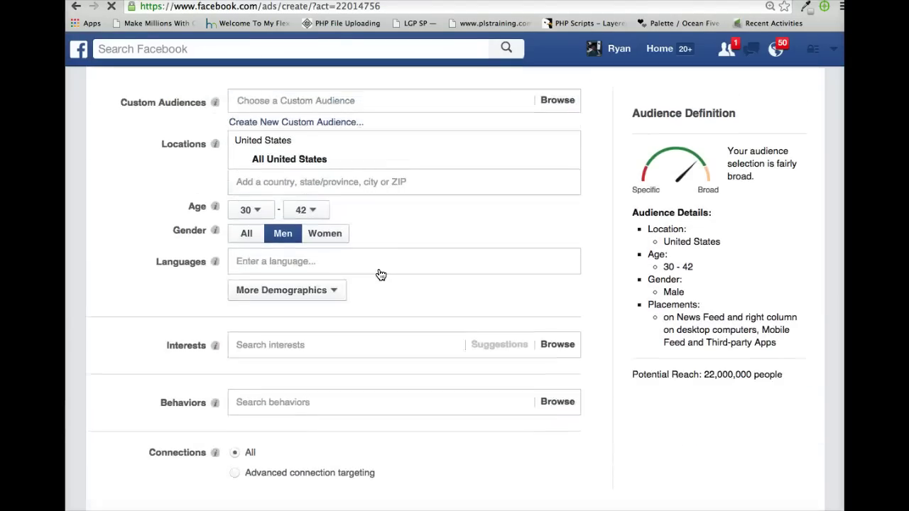
{"action": "scroll", "coordinate": [380, 275], "scroll_direction": "up", "scroll_amount": 1}
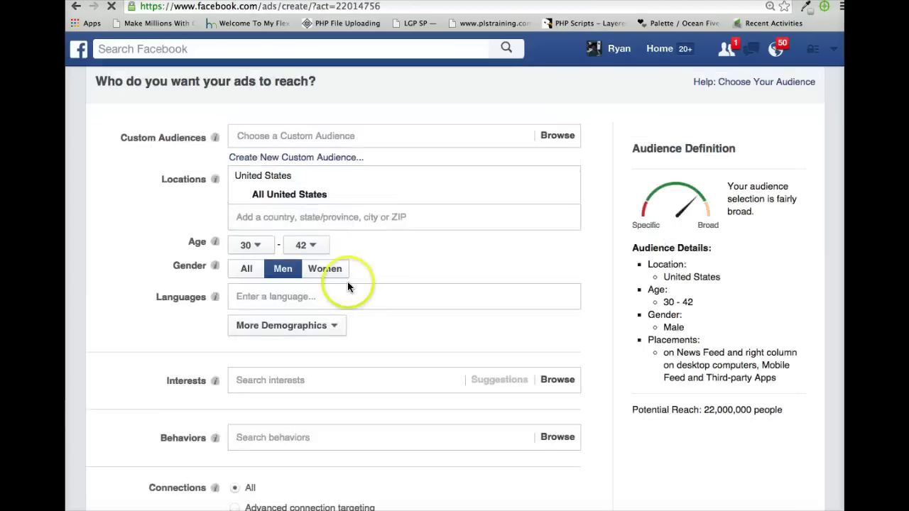
{"action": "scroll", "coordinate": [295, 342], "scroll_direction": "down", "scroll_amount": 15}
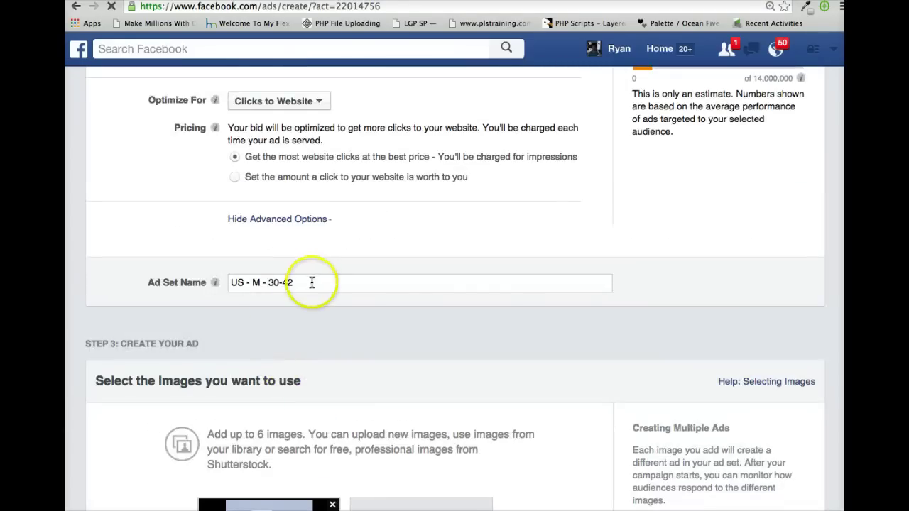
{"action": "scroll", "coordinate": [310, 284], "scroll_direction": "down", "scroll_amount": 10}
Target Saint Petersburg, Florida as the location, without the +25 mi radius
{"action": "scroll", "coordinate": [310, 285], "scroll_direction": "up", "scroll_amount": 18}
{"action": "scroll", "coordinate": [310, 284], "scroll_direction": "up", "scroll_amount": 5}
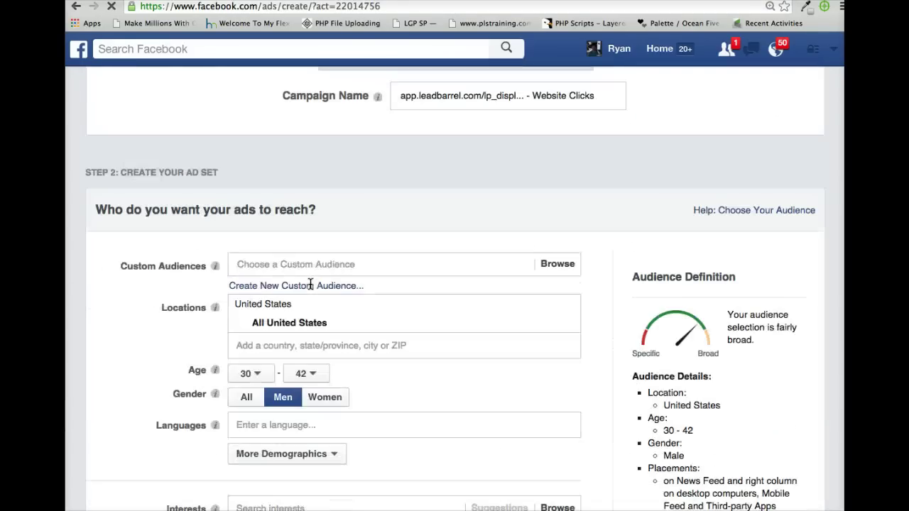
{"action": "left_click", "coordinate": [305, 345]}
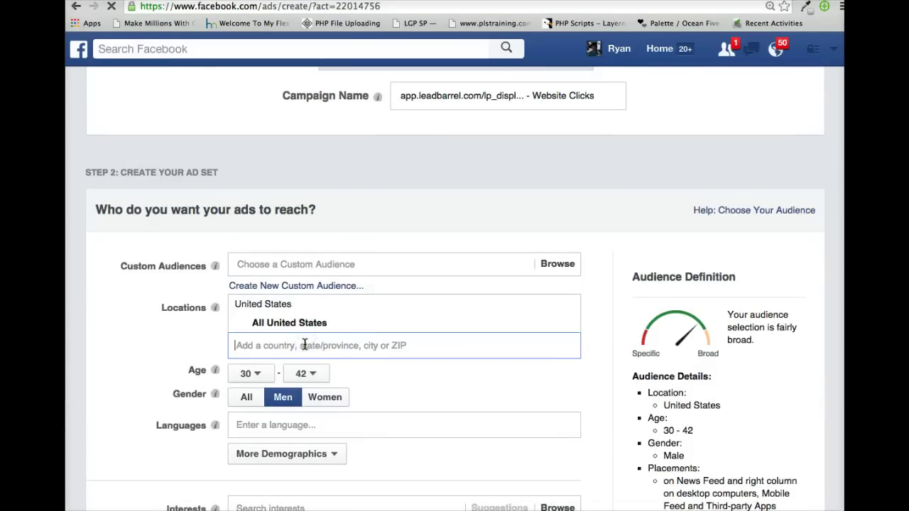
{"action": "type", "text": "saint peters"}
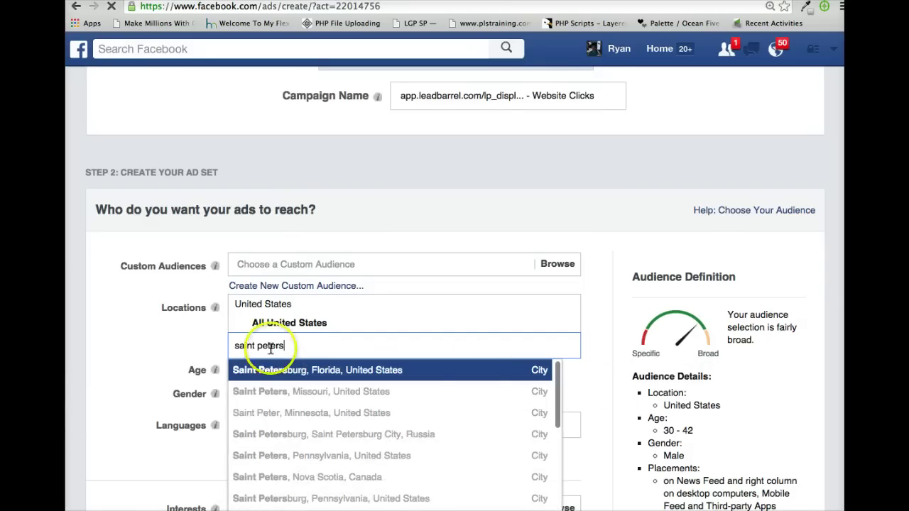
{"action": "left_click", "coordinate": [283, 370]}
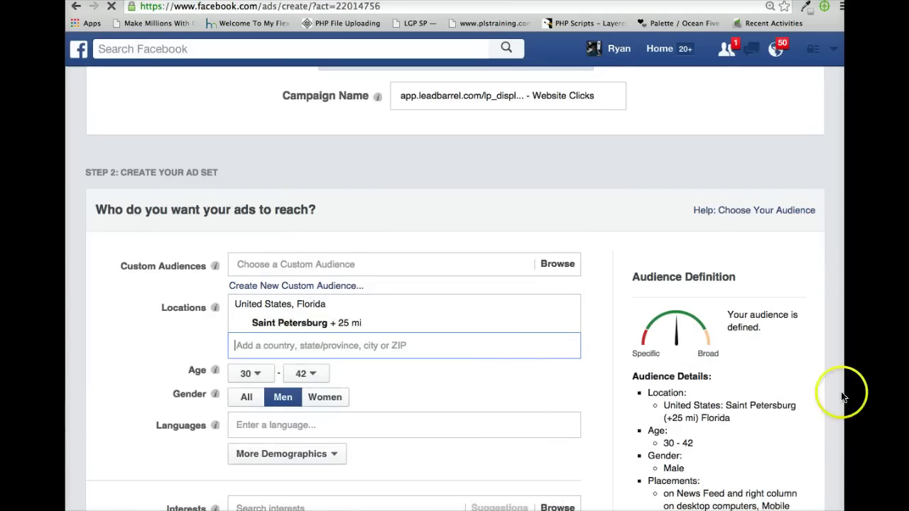
{"action": "scroll", "coordinate": [824, 429], "scroll_direction": "down", "scroll_amount": 2}
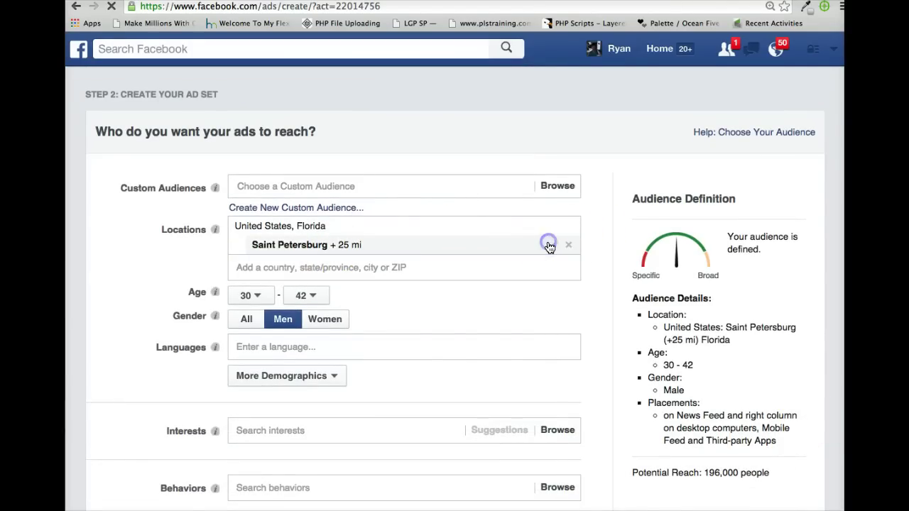
{"action": "left_click", "coordinate": [551, 244]}
{"action": "left_click", "coordinate": [494, 286]}
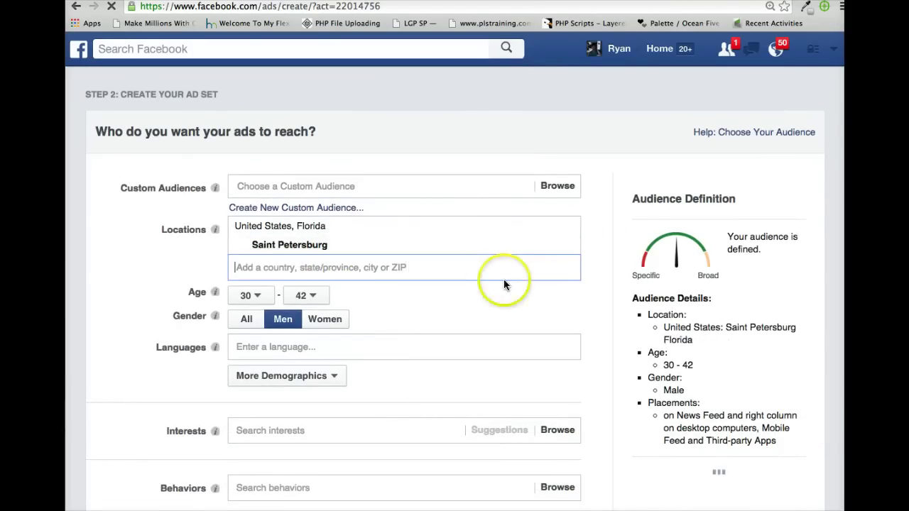
{"action": "scroll", "coordinate": [675, 416], "scroll_direction": "down", "scroll_amount": 2}
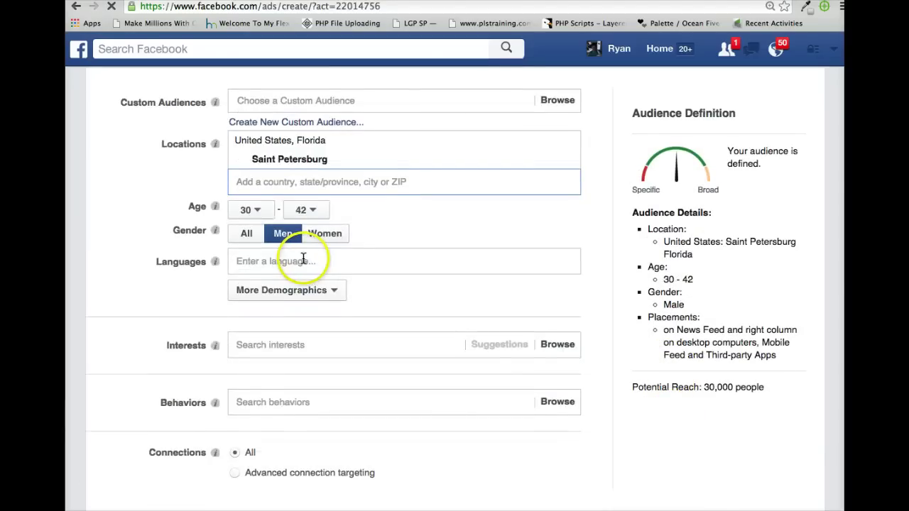
{"action": "scroll", "coordinate": [305, 263], "scroll_direction": "down", "scroll_amount": 4}
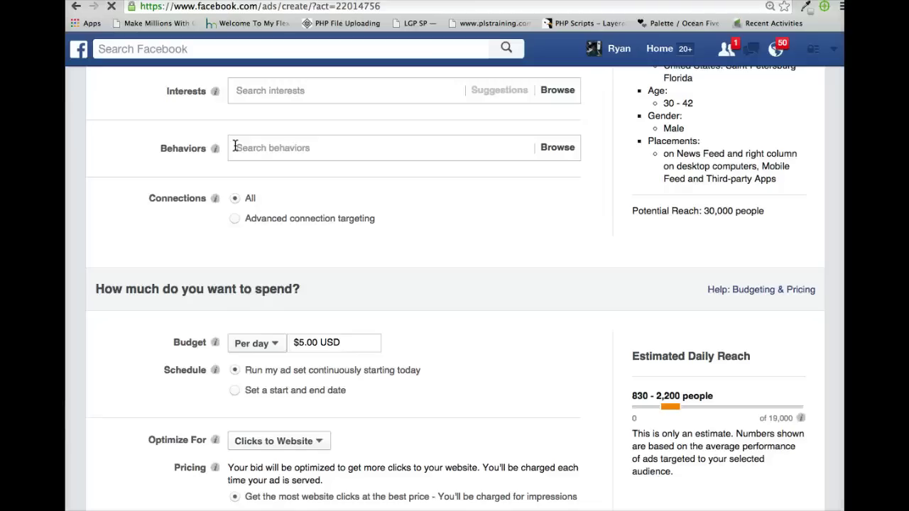
Add 'Real estate investing' as a targeted interest
{"action": "left_click", "coordinate": [237, 144]}
{"action": "left_click", "coordinate": [247, 105]}
{"action": "type", "text": "real estate inv"}
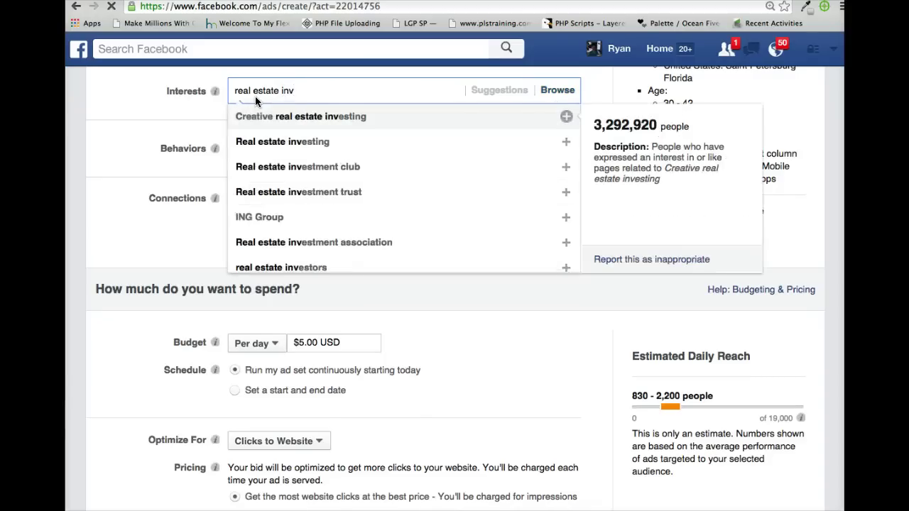
{"action": "left_click", "coordinate": [262, 131]}
{"action": "left_click", "coordinate": [268, 141]}
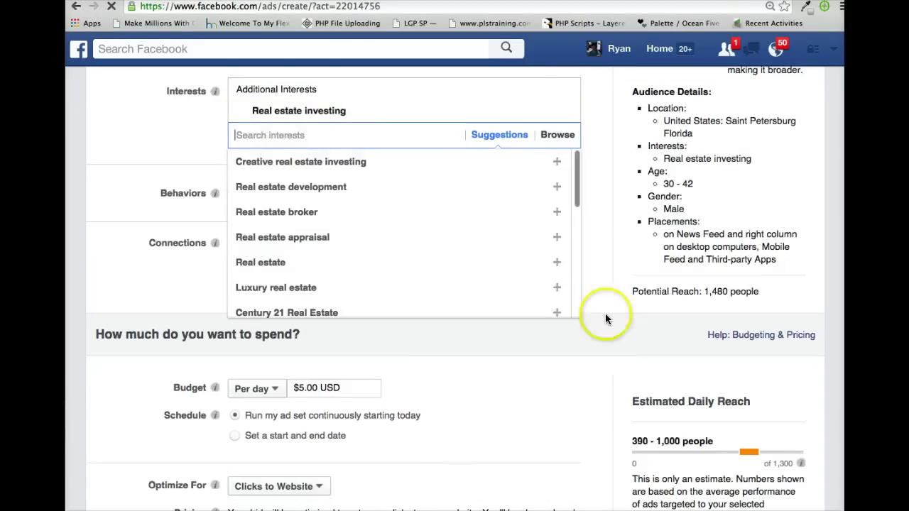
{"action": "scroll", "coordinate": [694, 396], "scroll_direction": "up", "scroll_amount": 1}
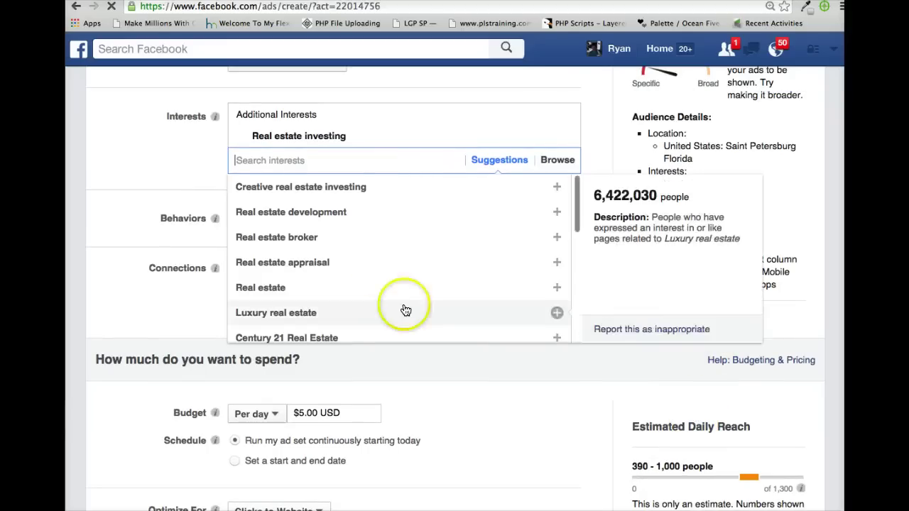
{"action": "left_click", "coordinate": [77, 126]}
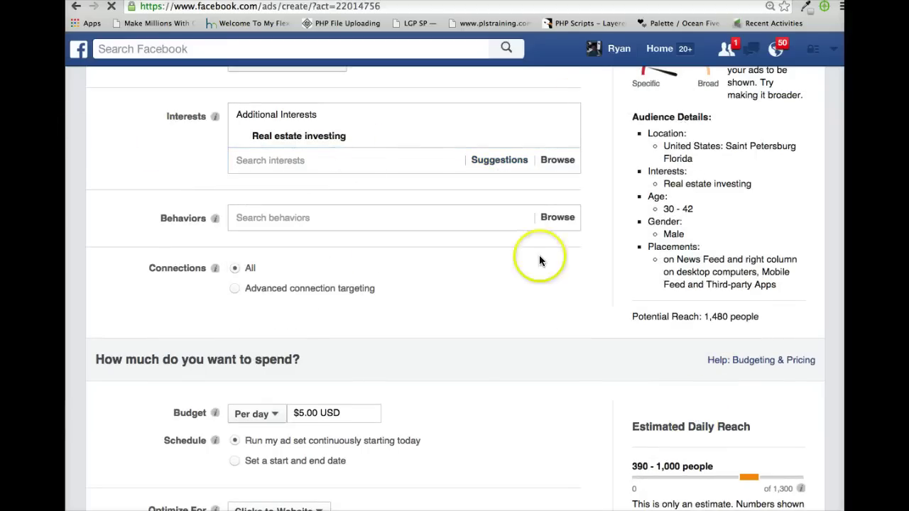
{"action": "scroll", "coordinate": [725, 168], "scroll_direction": "up", "scroll_amount": 15}
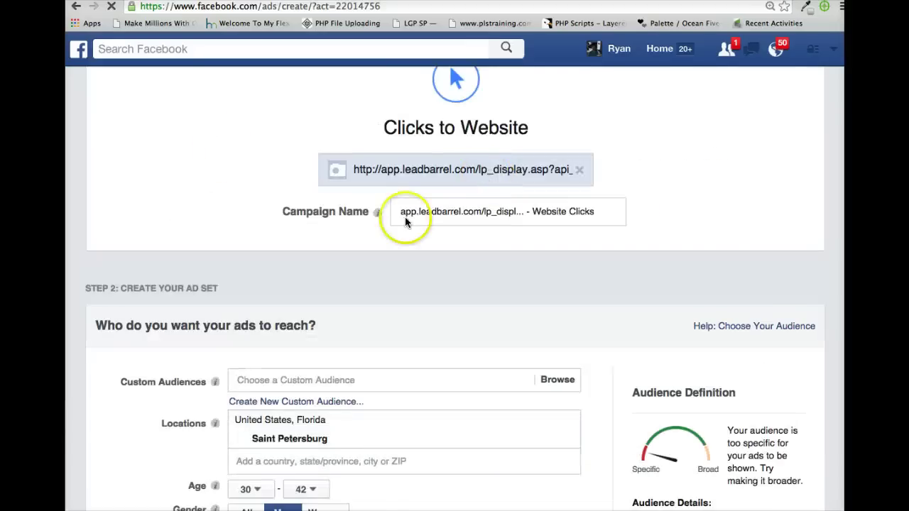
{"action": "scroll", "coordinate": [406, 213], "scroll_direction": "down", "scroll_amount": 15}
{"action": "scroll", "coordinate": [664, 248], "scroll_direction": "down", "scroll_amount": 8}
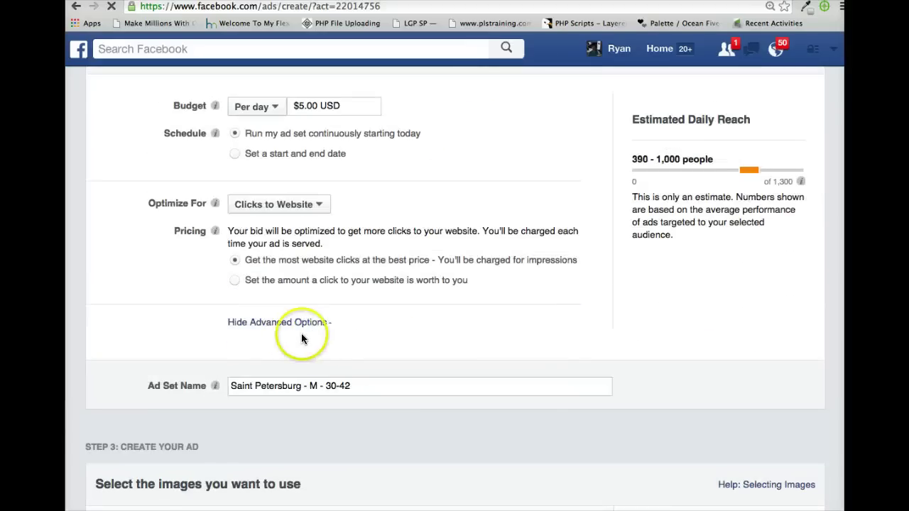
{"action": "scroll", "coordinate": [287, 228], "scroll_direction": "up", "scroll_amount": 4}
{"action": "scroll", "coordinate": [308, 227], "scroll_direction": "down", "scroll_amount": 4}
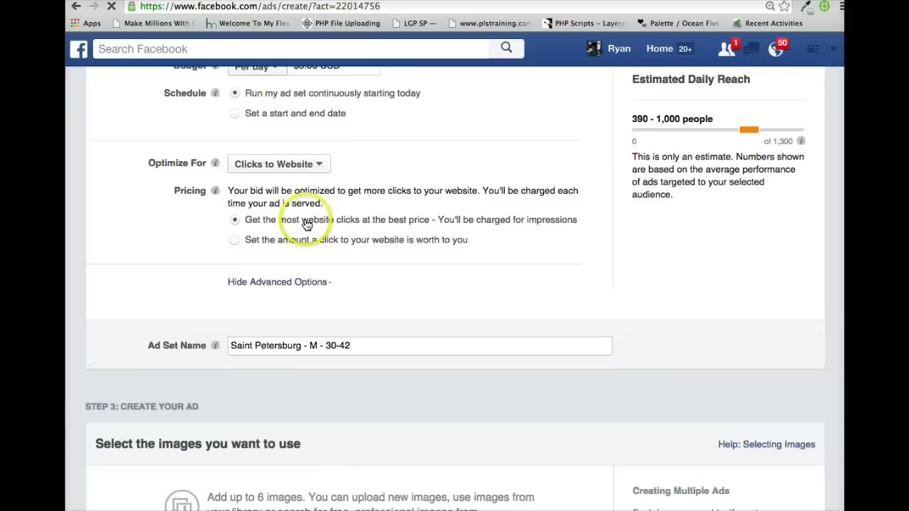
{"action": "scroll", "coordinate": [311, 224], "scroll_direction": "down", "scroll_amount": 10}
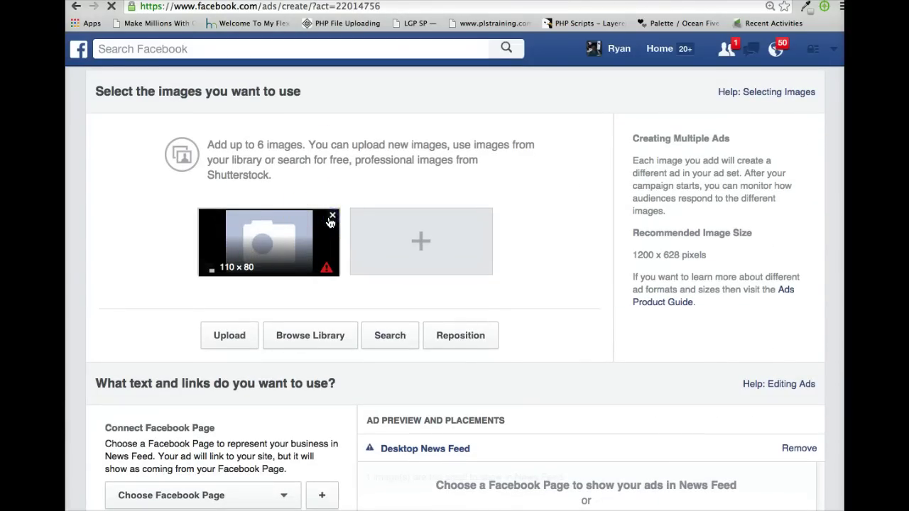
Remove the old 110 x 80 image and search stock images for 'living room'
{"action": "left_click", "coordinate": [331, 216]}
{"action": "left_click", "coordinate": [390, 344]}
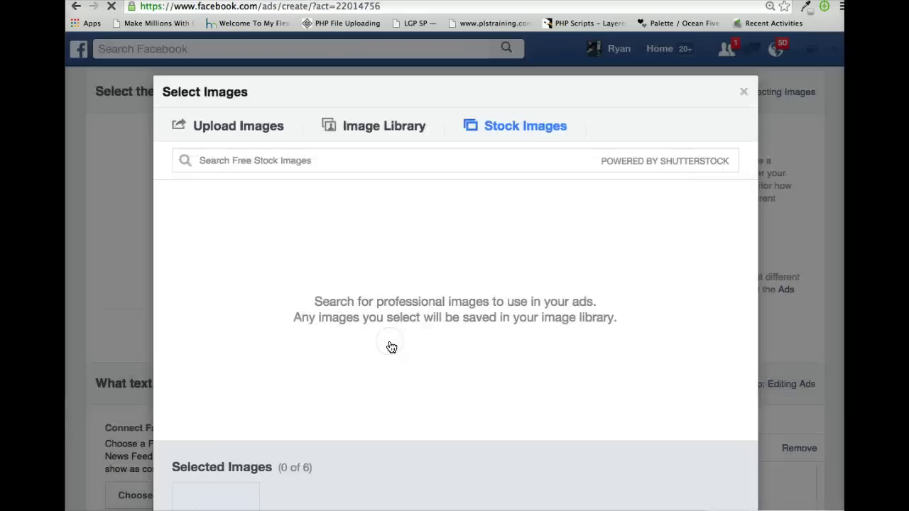
{"action": "left_click", "coordinate": [277, 157]}
{"action": "left_click", "coordinate": [277, 157]}
{"action": "type", "text": "liv"}
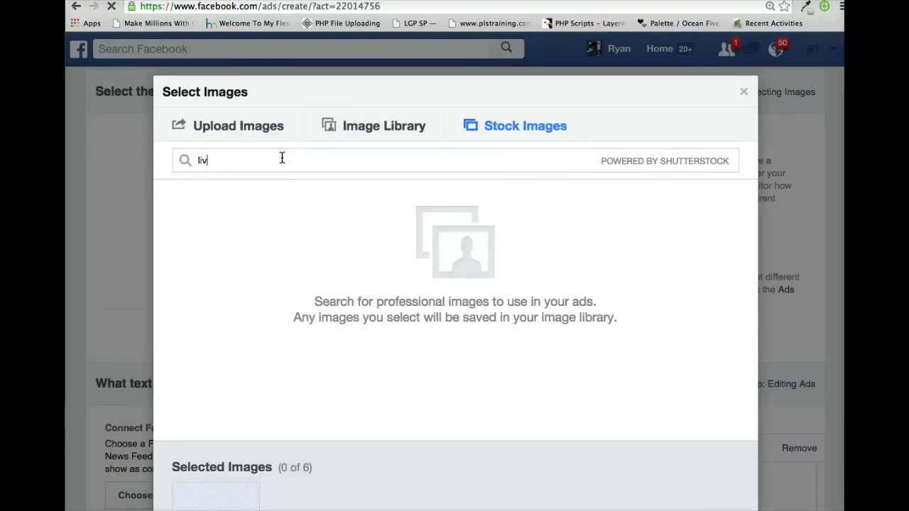
{"action": "type", "text": "ing room"}
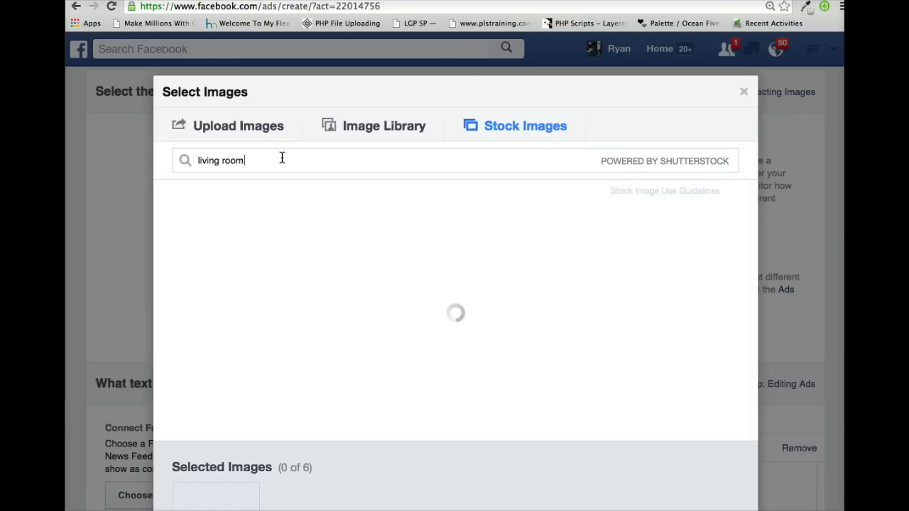
Choose the dog photo from the Image Library as the ad image
{"action": "left_click", "coordinate": [352, 127]}
{"action": "scroll", "coordinate": [450, 228], "scroll_direction": "down", "scroll_amount": 3}
{"action": "scroll", "coordinate": [458, 238], "scroll_direction": "down", "scroll_amount": 2}
{"action": "scroll", "coordinate": [458, 237], "scroll_direction": "down", "scroll_amount": 8}
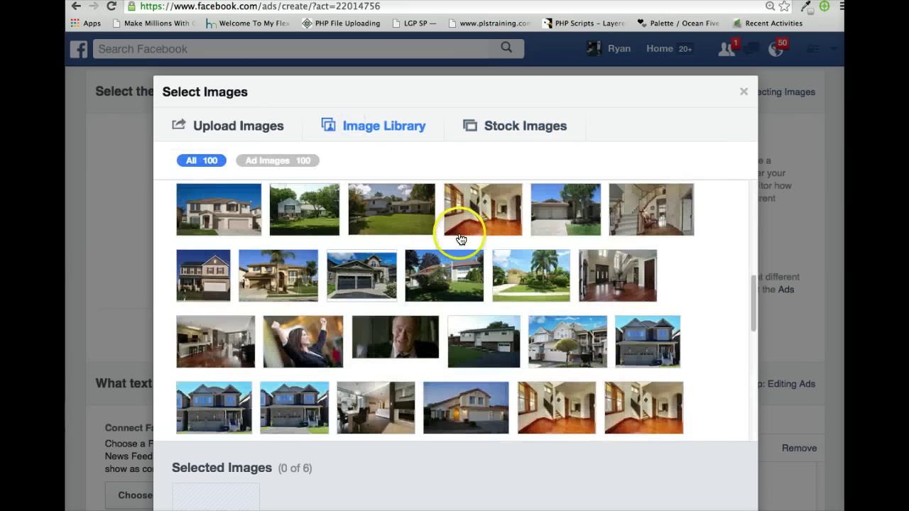
{"action": "scroll", "coordinate": [465, 238], "scroll_direction": "down", "scroll_amount": 7}
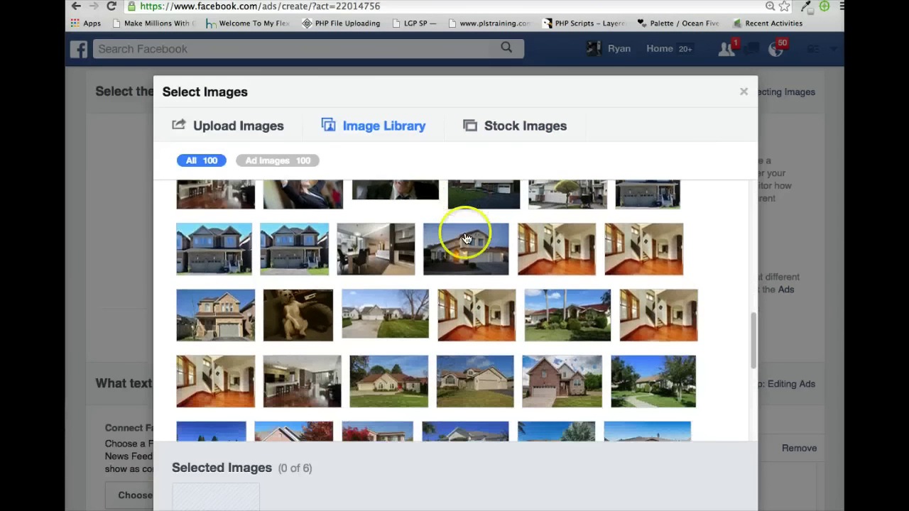
{"action": "scroll", "coordinate": [463, 242], "scroll_direction": "down", "scroll_amount": 1}
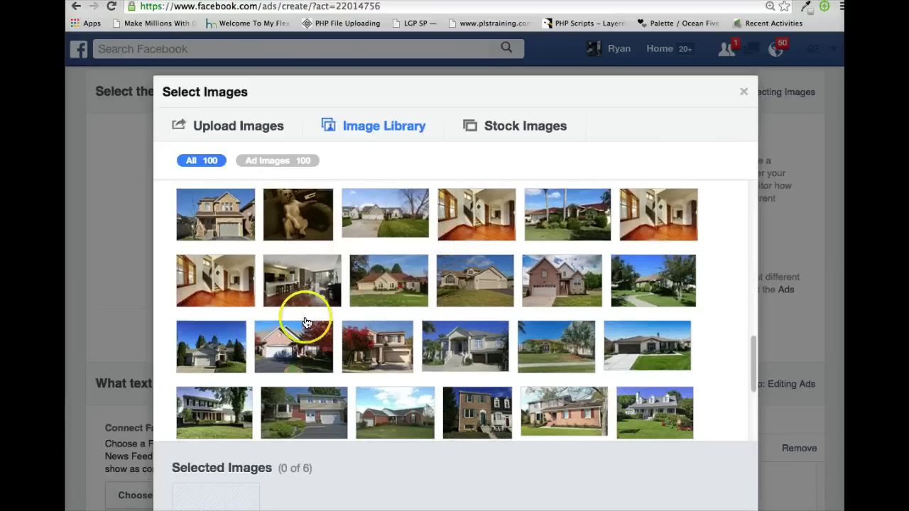
{"action": "left_click", "coordinate": [296, 241]}
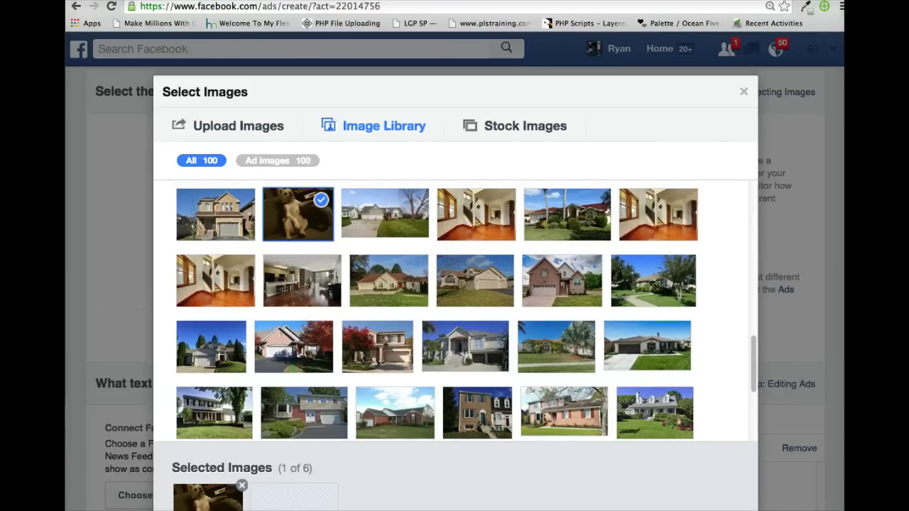
{"action": "key", "text": "Return"}
{"action": "scroll", "coordinate": [429, 273], "scroll_direction": "down", "scroll_amount": 5}
{"action": "left_click", "coordinate": [263, 311]}
Set the ad to represent the Real Estate Deal Depot page
{"action": "scroll", "coordinate": [280, 358], "scroll_direction": "down", "scroll_amount": 10}
{"action": "scroll", "coordinate": [284, 356], "scroll_direction": "down", "scroll_amount": 20}
{"action": "scroll", "coordinate": [289, 353], "scroll_direction": "down", "scroll_amount": 20}
{"action": "scroll", "coordinate": [286, 351], "scroll_direction": "down", "scroll_amount": 20}
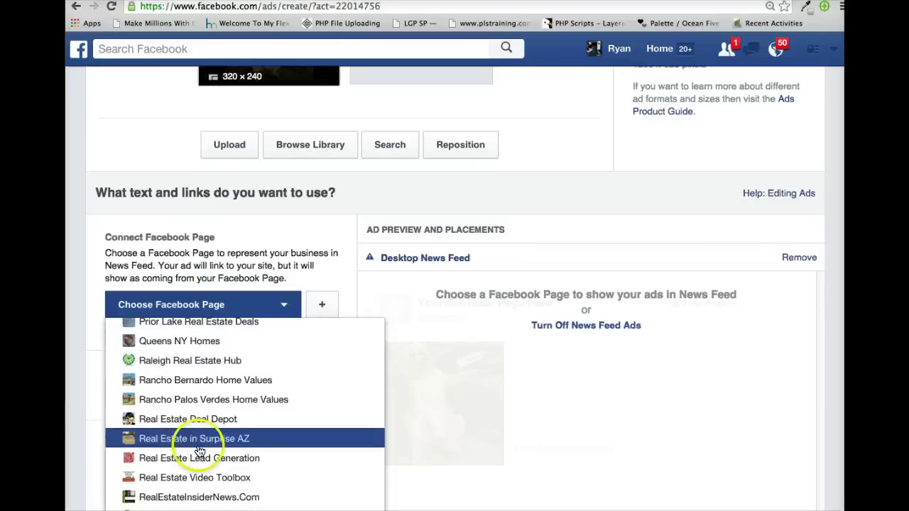
{"action": "left_click", "coordinate": [186, 419]}
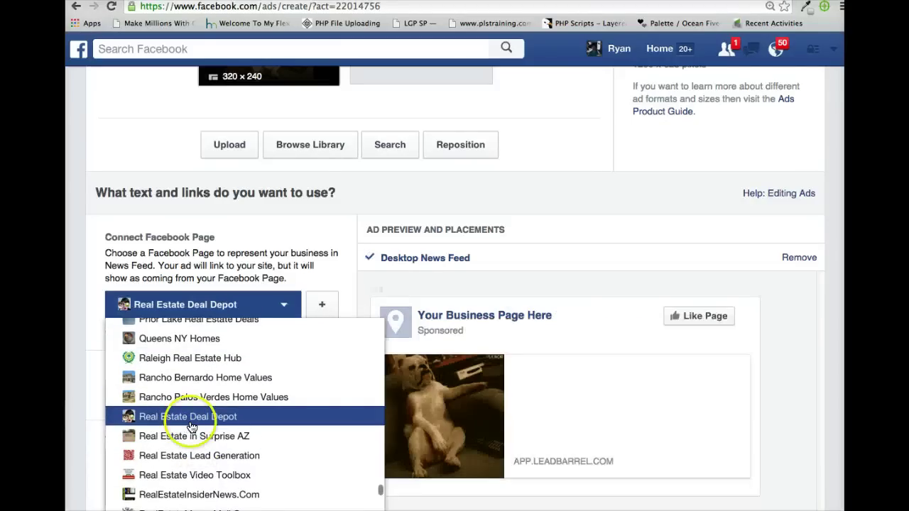
Enter the ad headline 'St Pete Real Estate Deals', trimmed to fit the character limit
{"action": "scroll", "coordinate": [193, 422], "scroll_direction": "down", "scroll_amount": 1}
{"action": "left_click", "coordinate": [143, 355]}
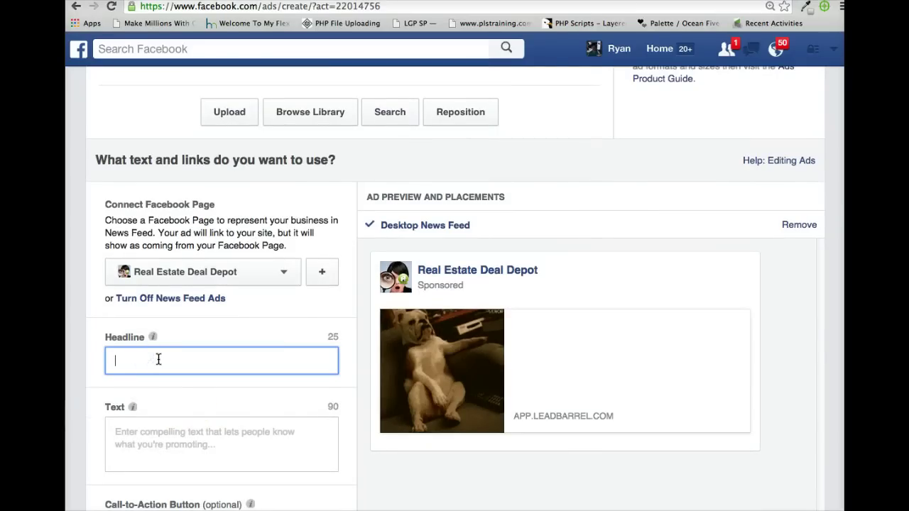
{"action": "type", "text": "St Pete Real Estate Videos"}
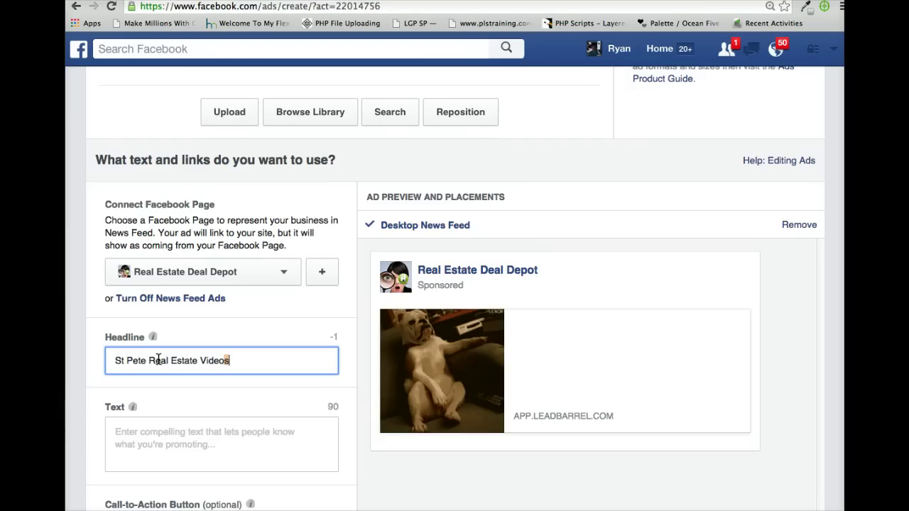
{"action": "key", "text": "BackSpace"}
{"action": "key", "text": "BackSpace"}
{"action": "left_click", "coordinate": [248, 377]}
{"action": "left_click", "coordinate": [197, 360]}
{"action": "type", "text": "De"}
{"action": "key", "text": "BackSpace"}
{"action": "key", "text": "BackSpace"}
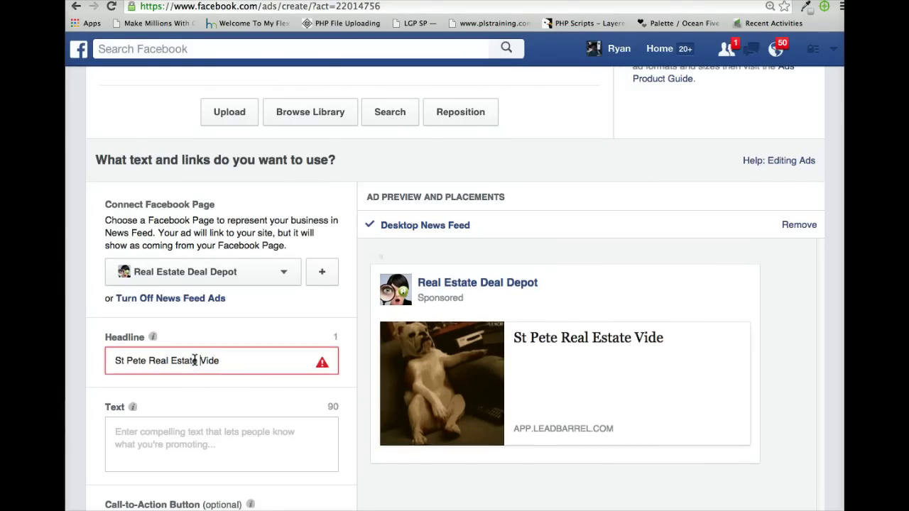
{"action": "key", "text": "BackSpace"}
{"action": "key", "text": "BackSpace"}
{"action": "key", "text": "BackSpace"}
{"action": "type", "text": "Deals"}
{"action": "key", "text": "BackSpace"}
{"action": "key", "text": "BackSpace"}
{"action": "key", "text": "BackSpace"}
{"action": "key", "text": "BackSpace"}
{"action": "key", "text": "BackSpace"}
{"action": "key", "text": "BackSpace"}
{"action": "type", "text": "Deals"}
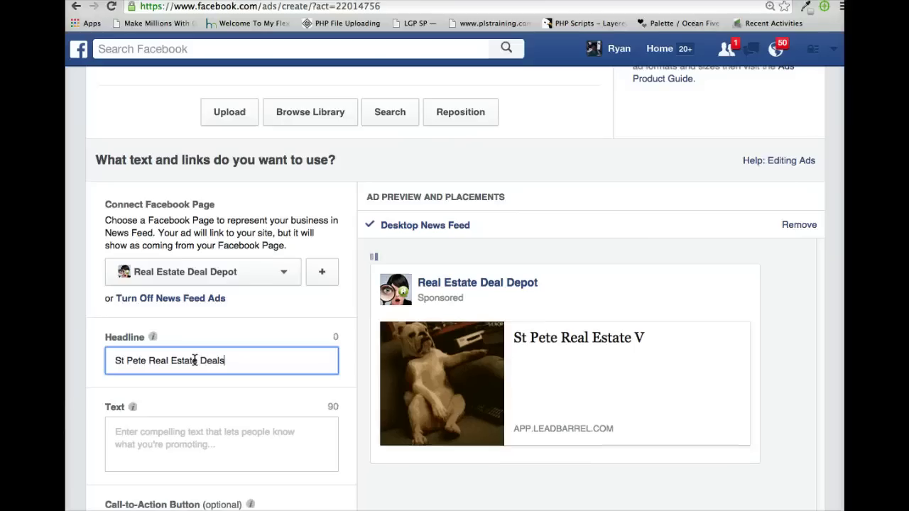
{"action": "key", "text": "Tab"}
Write the ad text 'Watch our latest St Pete Real estate deal videos here.'
{"action": "type", "text": "Wat"}
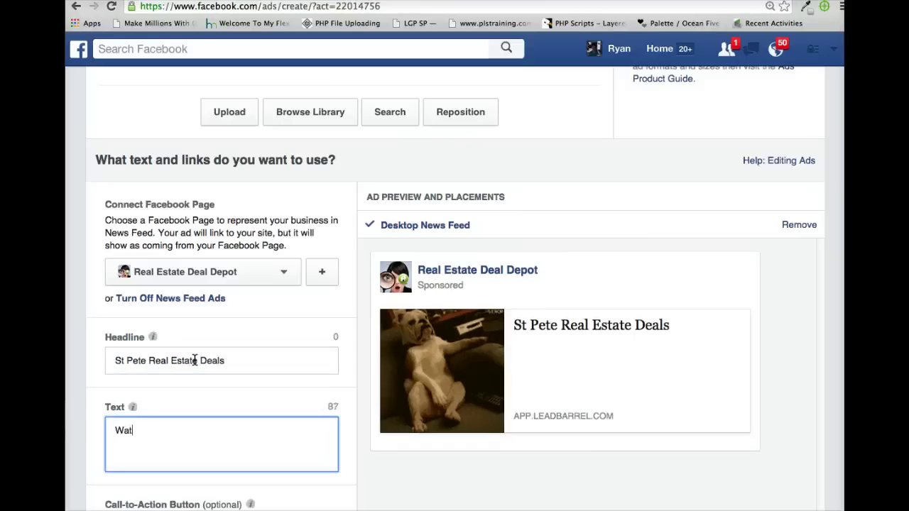
{"action": "type", "text": "ch the l"}
{"action": "key", "text": "BackSpace"}
{"action": "key", "text": "BackSpace"}
{"action": "key", "text": "BackSpace"}
{"action": "key", "text": "BackSpace"}
{"action": "key", "text": "BackSpace"}
{"action": "type", "text": "our latest St"}
{"action": "key", "text": "BackSpace"}
{"action": "key", "text": "BackSpace"}
{"action": "type", "text": "t St "}
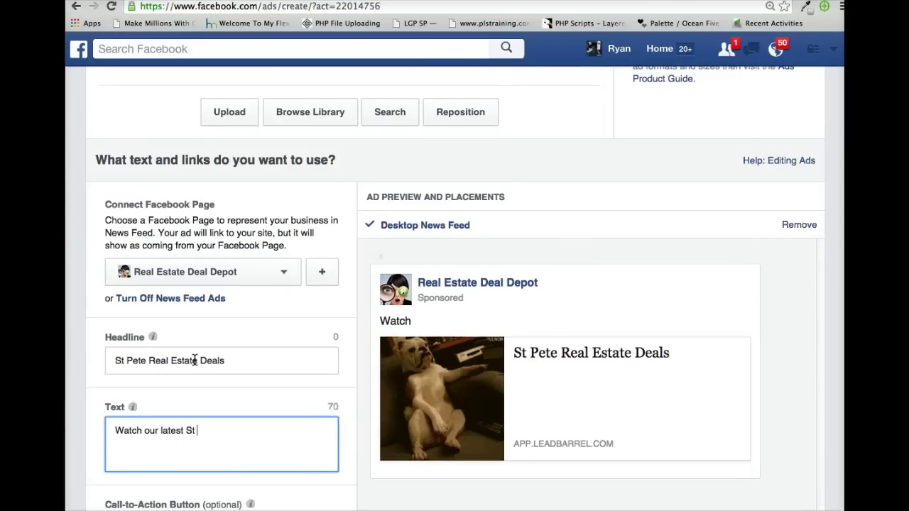
{"action": "type", "text": "Pete Real estate deal vid"}
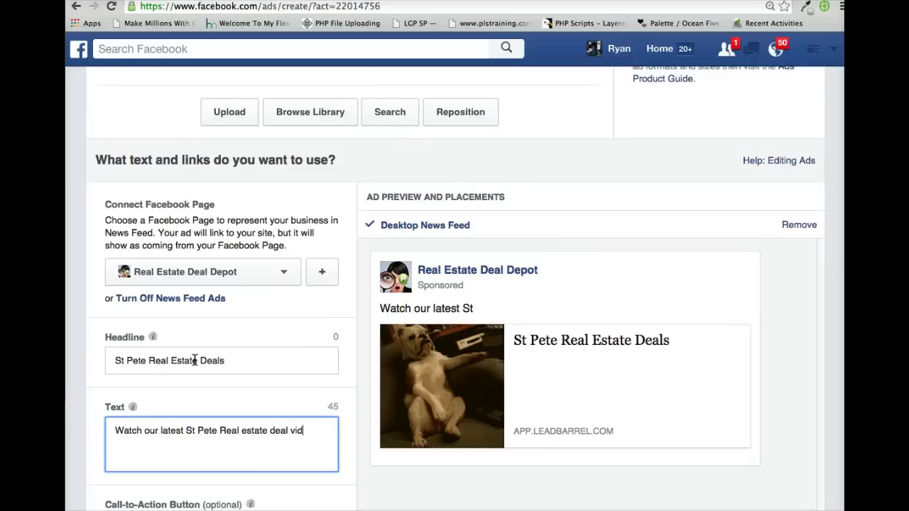
{"action": "type", "text": "eos here."}
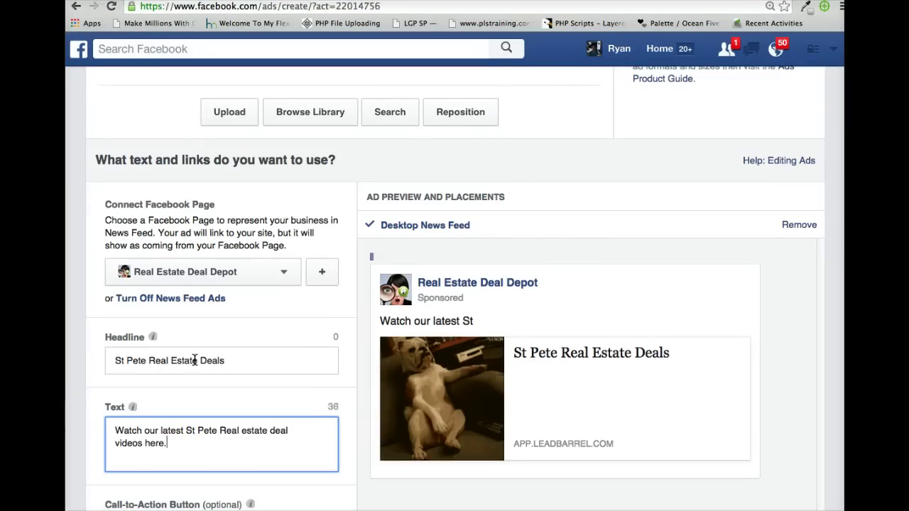
Set the ad's call-to-action button to Learn More
{"action": "scroll", "coordinate": [348, 203], "scroll_direction": "down", "scroll_amount": 5}
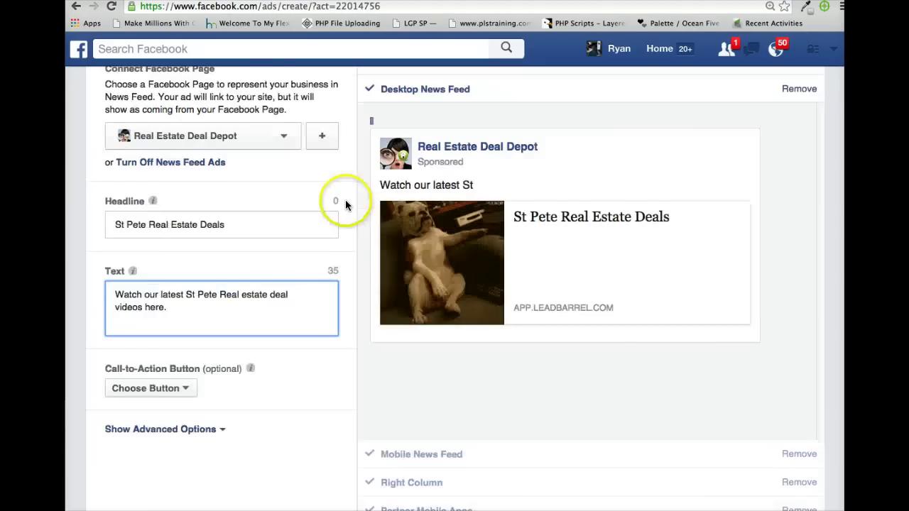
{"action": "left_click", "coordinate": [172, 348]}
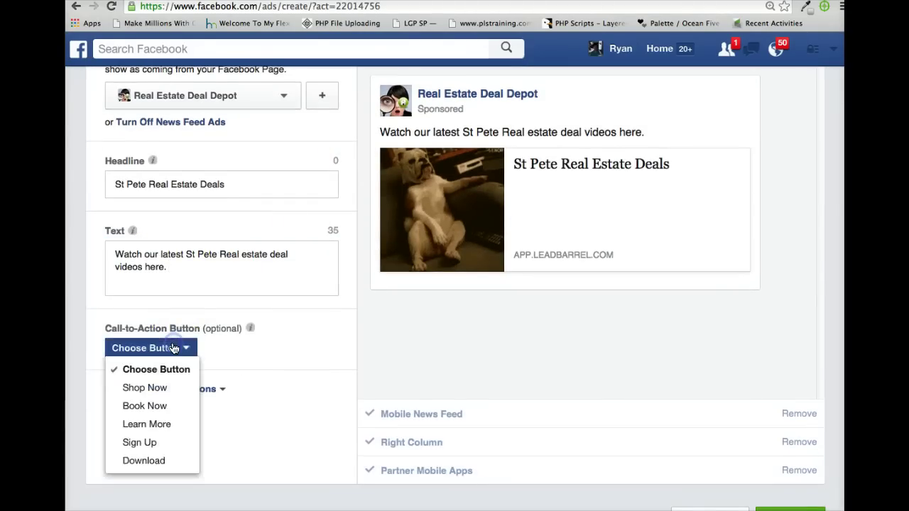
{"action": "left_click", "coordinate": [147, 424]}
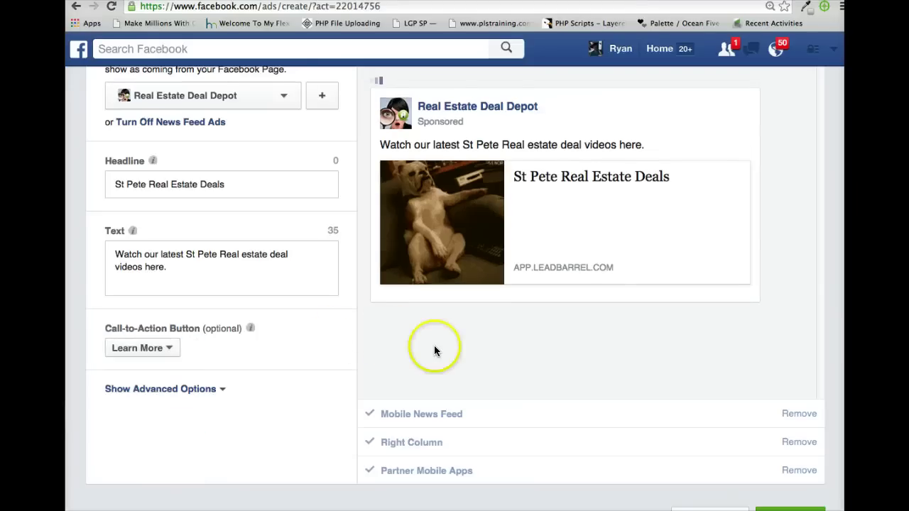
{"action": "scroll", "coordinate": [434, 346], "scroll_direction": "up", "scroll_amount": 3}
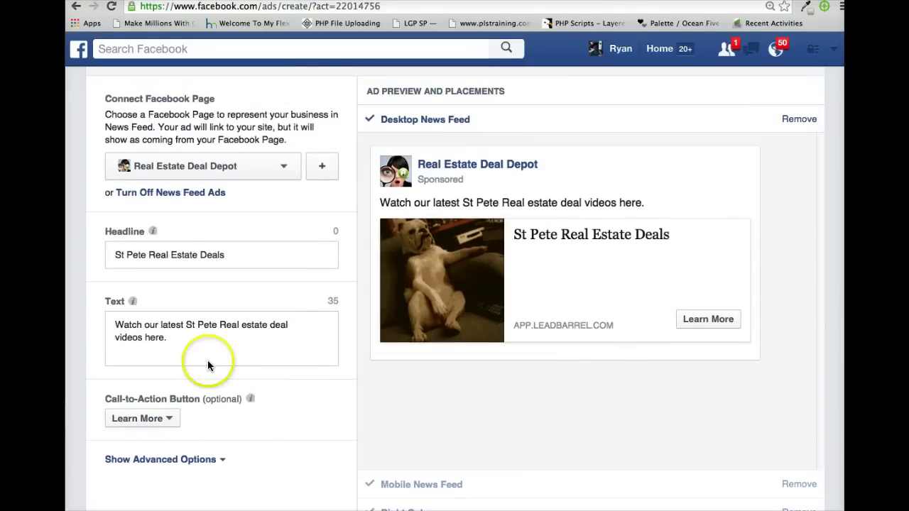
{"action": "scroll", "coordinate": [170, 383], "scroll_direction": "down", "scroll_amount": 1}
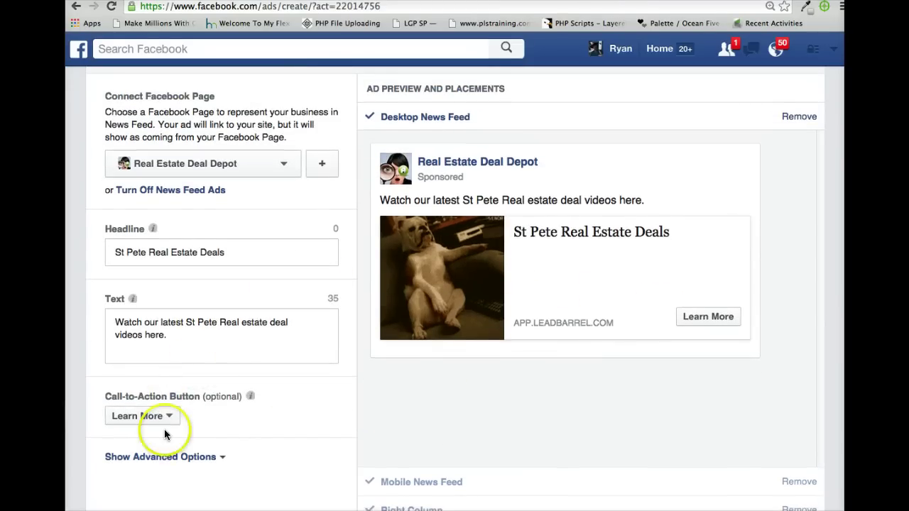
Under advanced options, set the News Feed Link Description to 'Click to see interior videos of some great real estate deals in St. Pete.'
{"action": "left_click", "coordinate": [167, 456]}
{"action": "scroll", "coordinate": [211, 426], "scroll_direction": "down", "scroll_amount": 3}
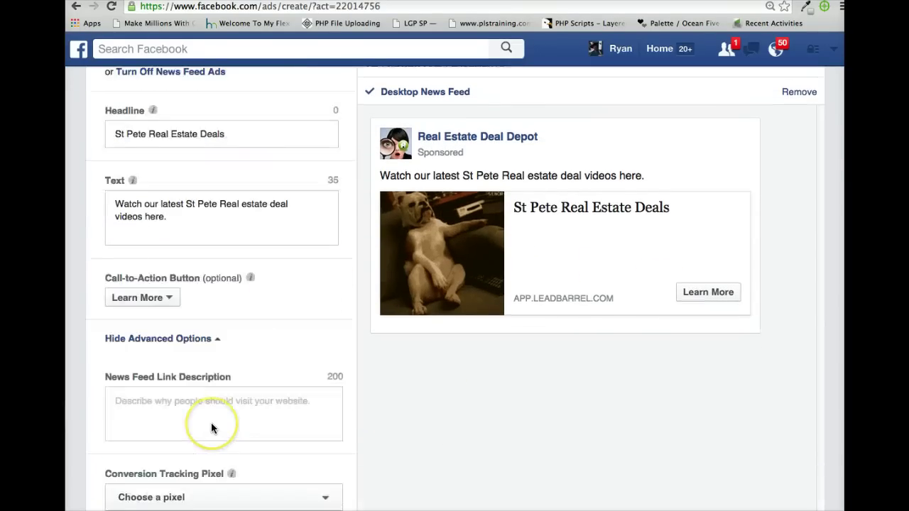
{"action": "left_click", "coordinate": [147, 399]}
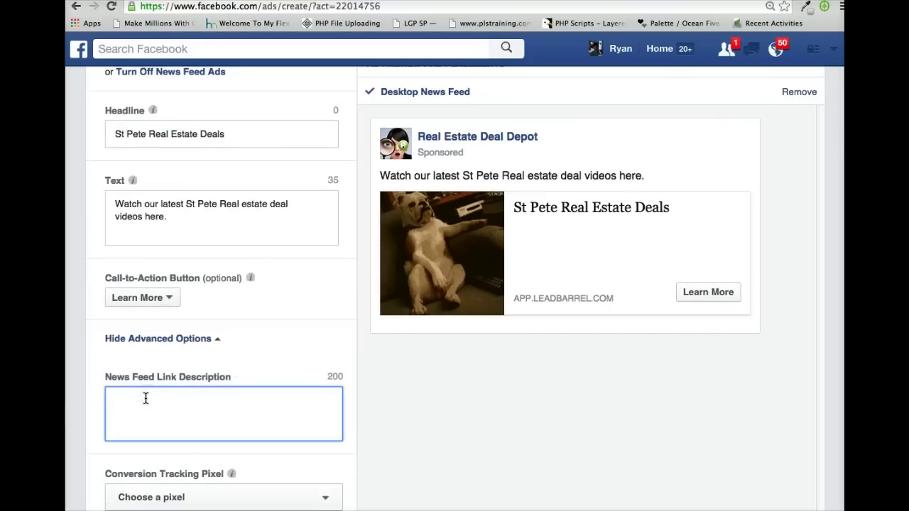
{"action": "type", "text": "Wea"}
{"action": "key", "text": "BackSpace"}
{"action": "key", "text": "BackSpace"}
{"action": "key", "text": "BackSpace"}
{"action": "type", "text": "Click to see intereior"}
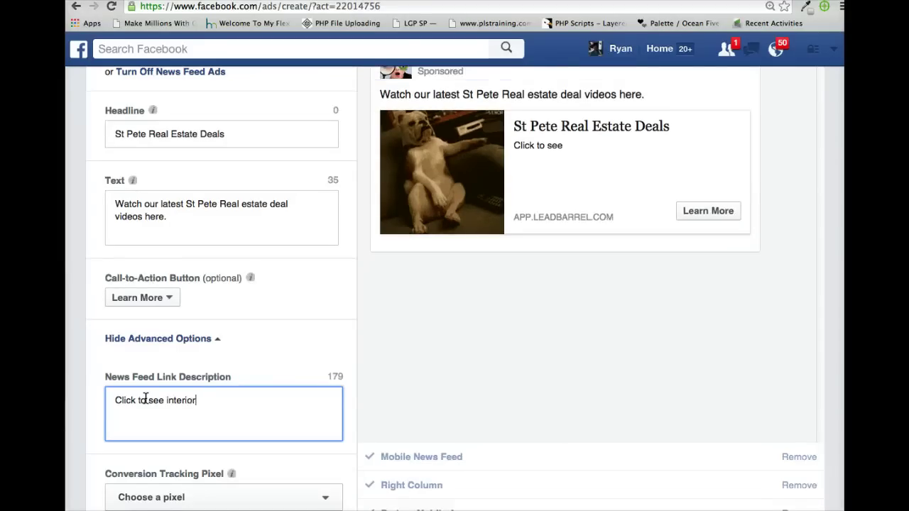
{"action": "type", "text": " videos of some"}
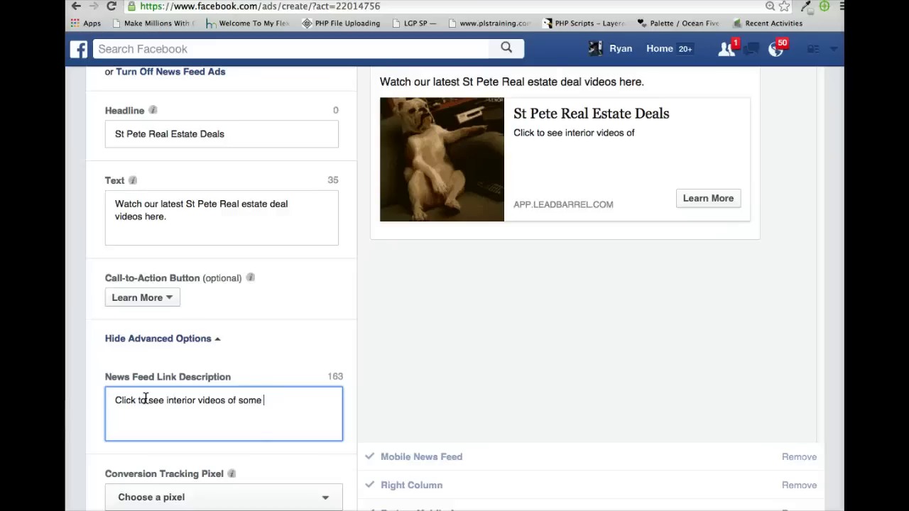
{"action": "type", "text": " great real estate deals in"}
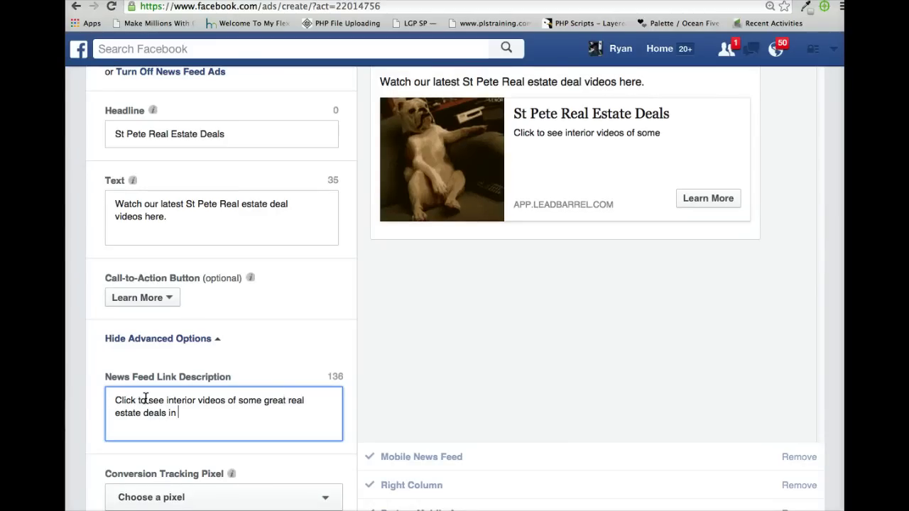
{"action": "type", "text": " St. Pet"}
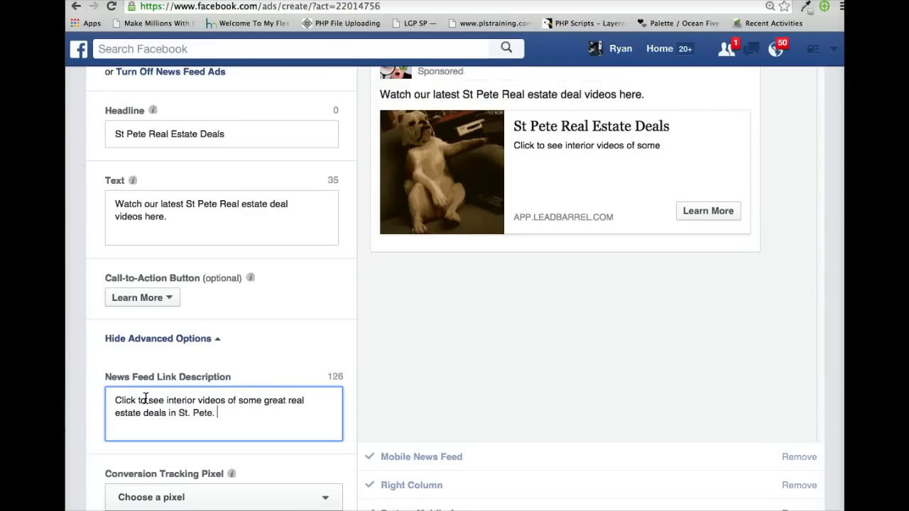
{"action": "type", "text": "e."}
{"action": "scroll", "coordinate": [518, 319], "scroll_direction": "down", "scroll_amount": 3}
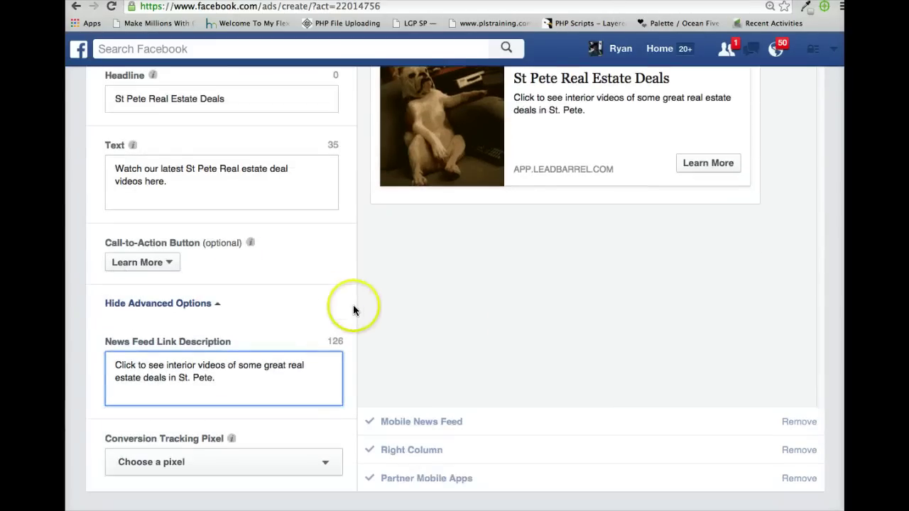
{"action": "scroll", "coordinate": [682, 412], "scroll_direction": "up", "scroll_amount": 7}
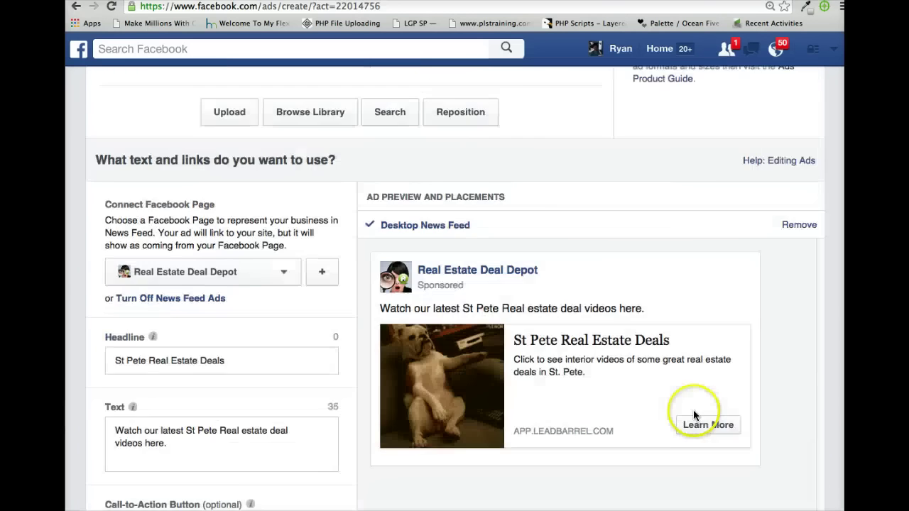
{"action": "scroll", "coordinate": [163, 290], "scroll_direction": "down", "scroll_amount": 1}
{"action": "scroll", "coordinate": [360, 270], "scroll_direction": "down", "scroll_amount": 5}
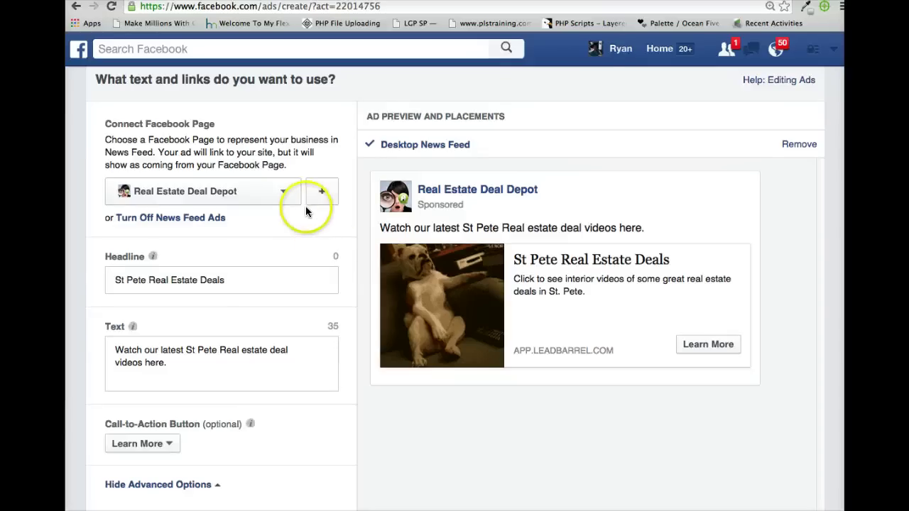
Scroll up to review the ad set's audience and $5.00 USD daily budget settings
{"action": "scroll", "coordinate": [306, 206], "scroll_direction": "up", "scroll_amount": 5}
{"action": "scroll", "coordinate": [300, 218], "scroll_direction": "up", "scroll_amount": 15}
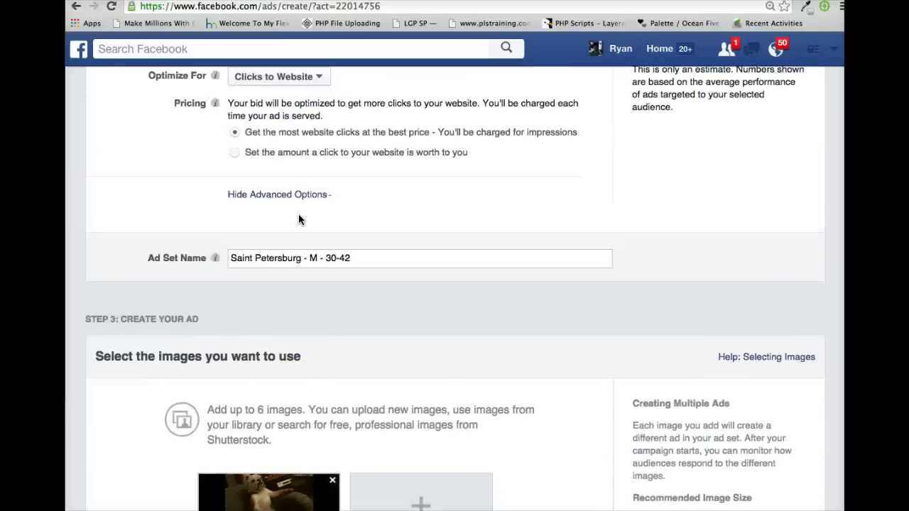
{"action": "scroll", "coordinate": [298, 214], "scroll_direction": "down", "scroll_amount": 20}
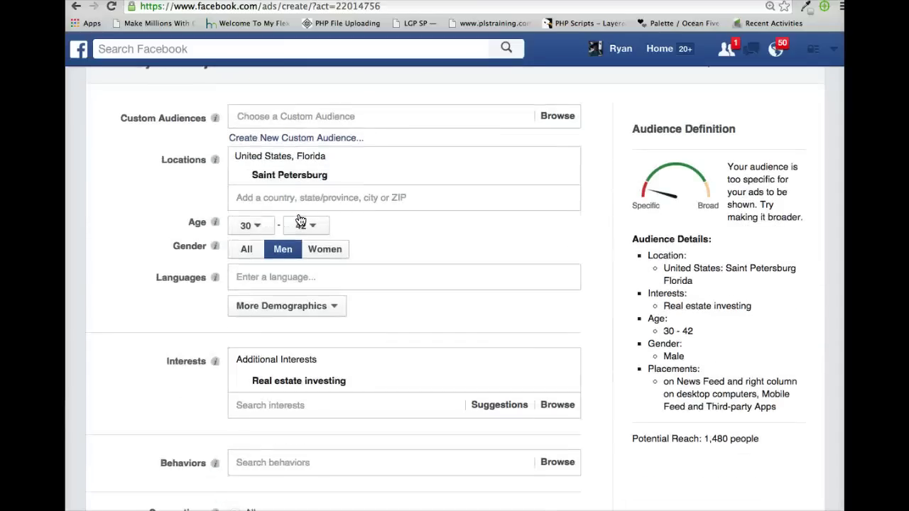
{"action": "scroll", "coordinate": [299, 224], "scroll_direction": "up", "scroll_amount": 20}
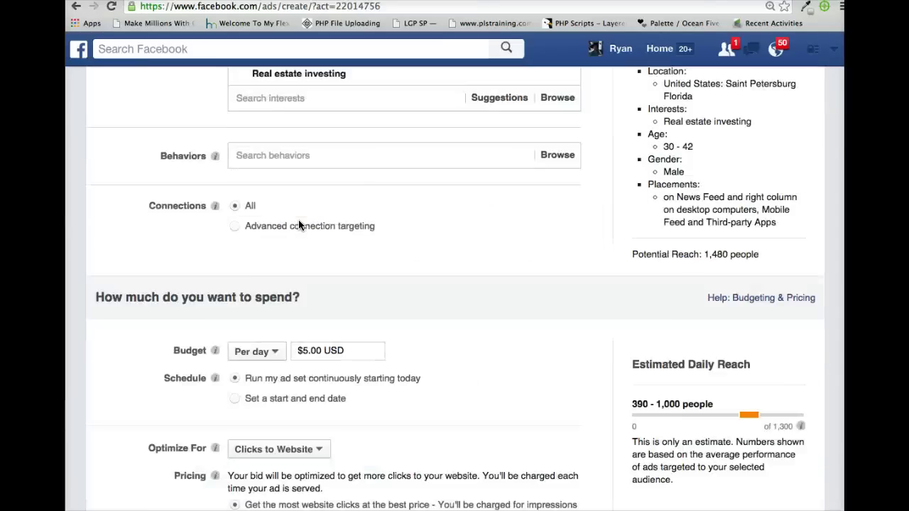